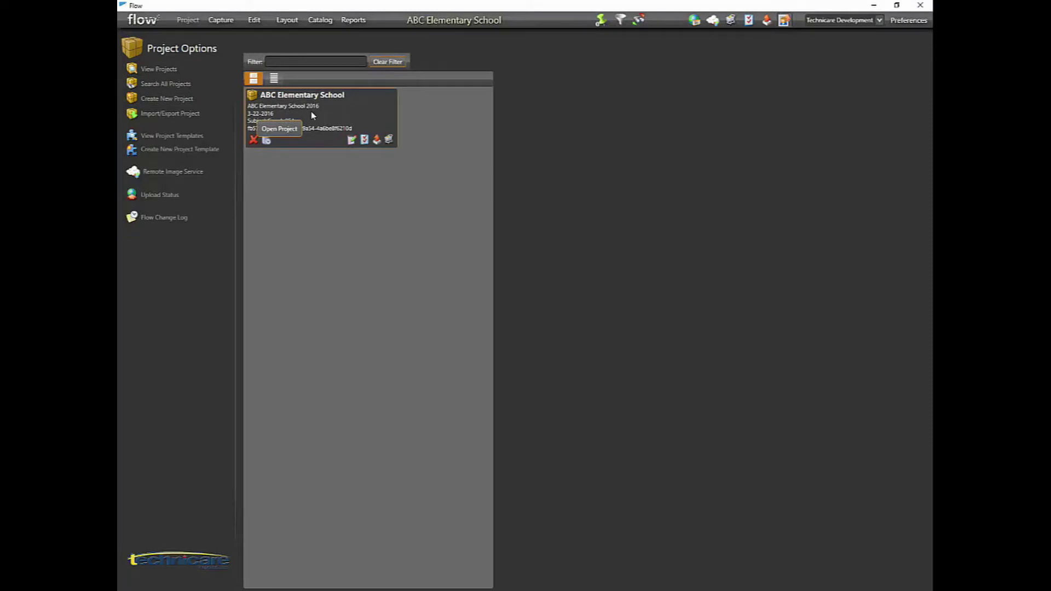
Step: Open the ABC Elementary School project and select the third subject in the subject list
double_click(312, 113)
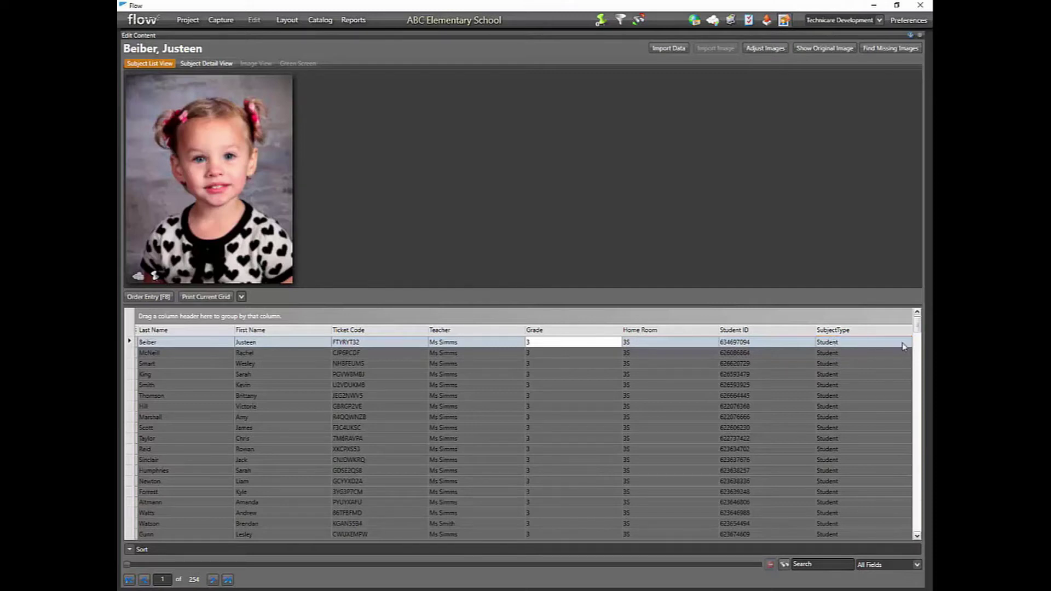
mouse_move(917, 325)
mouse_down()
mouse_move(919, 531)
mouse_move(918, 327)
mouse_up()
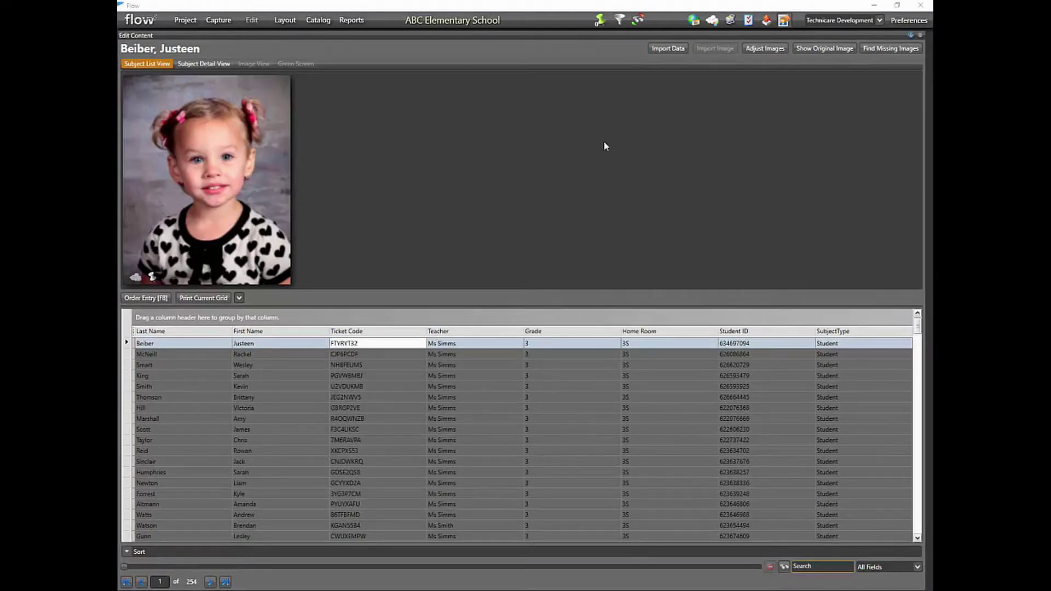
click(638, 354)
click(640, 362)
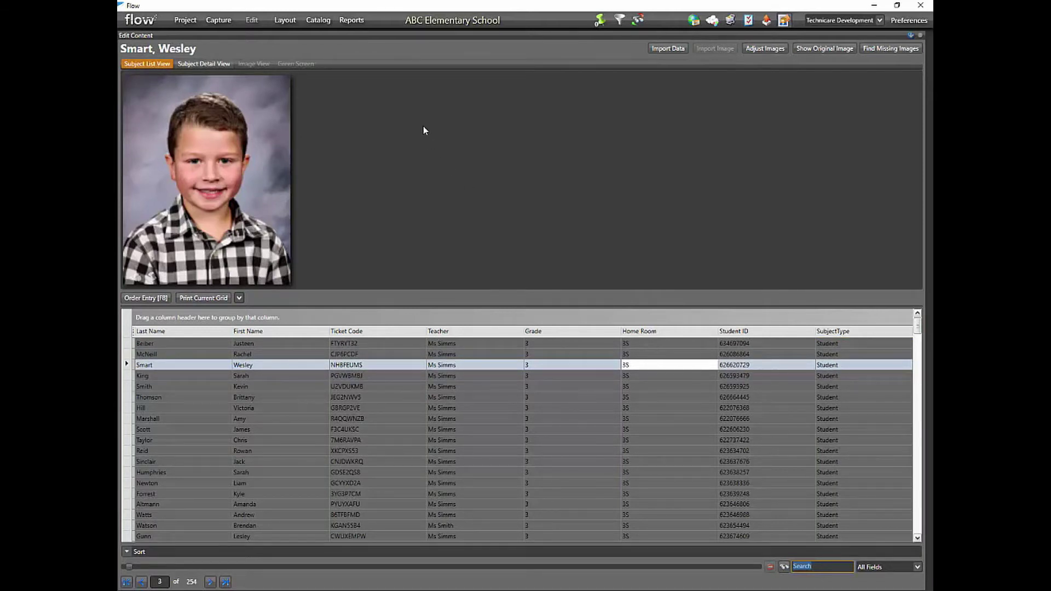
Step: In the Capture view, return to the first subject and filter for All Fields value 3S and subjects With Images
click(222, 21)
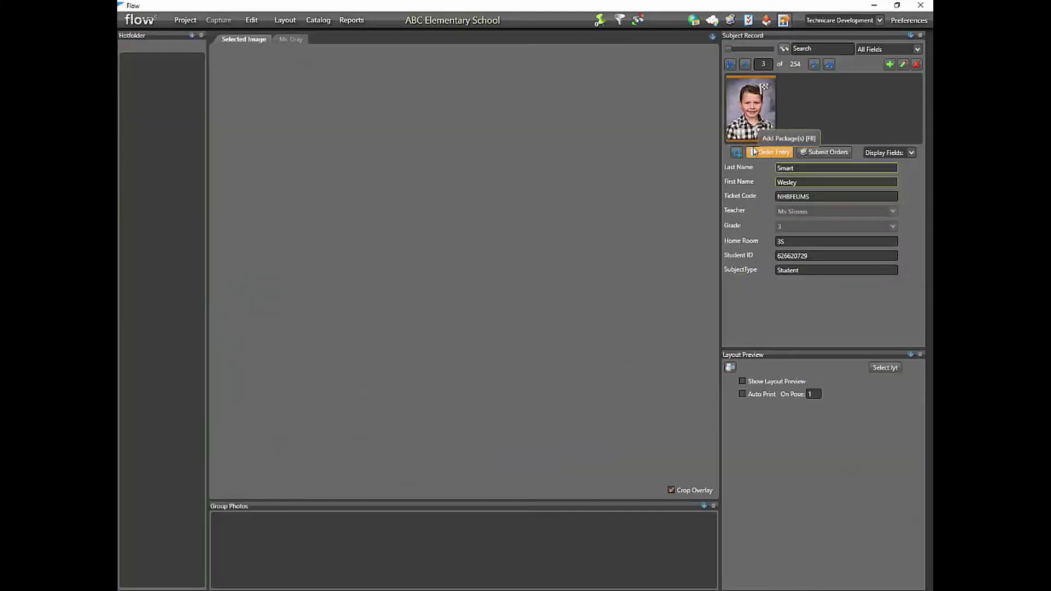
click(745, 64)
click(745, 64)
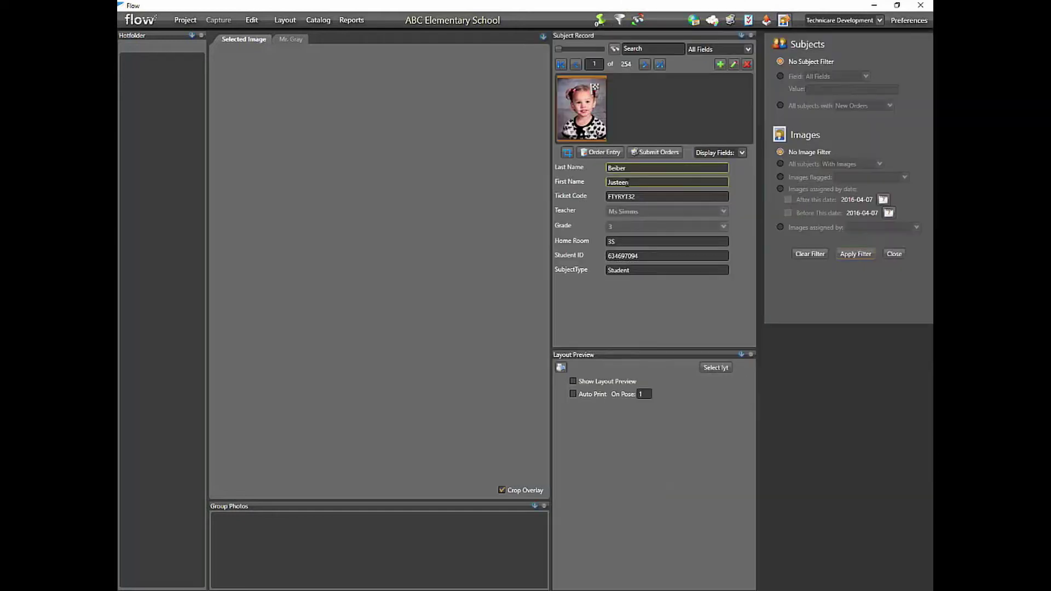
click(779, 76)
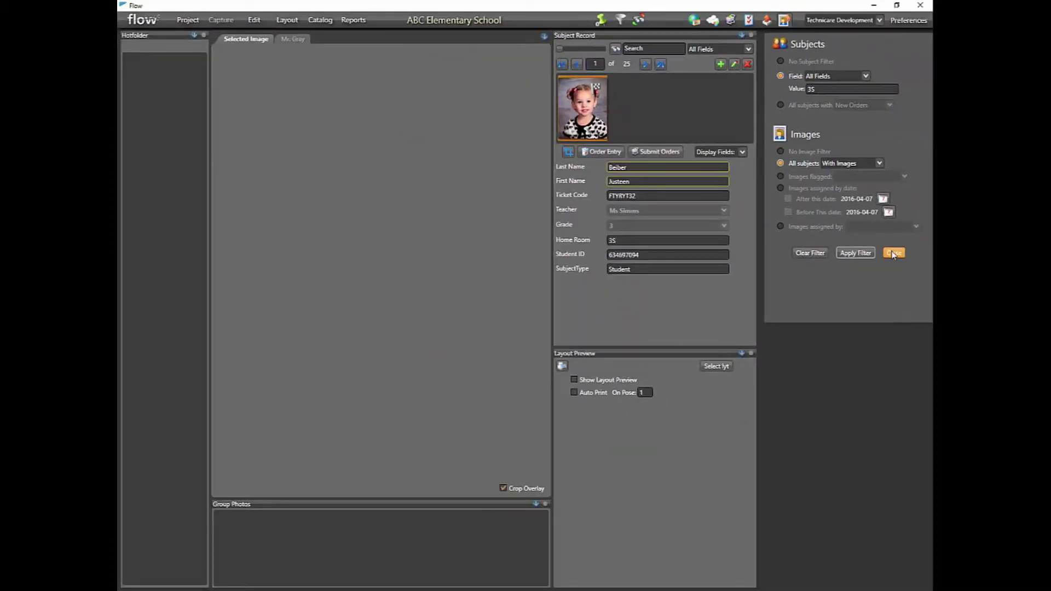
click(893, 253)
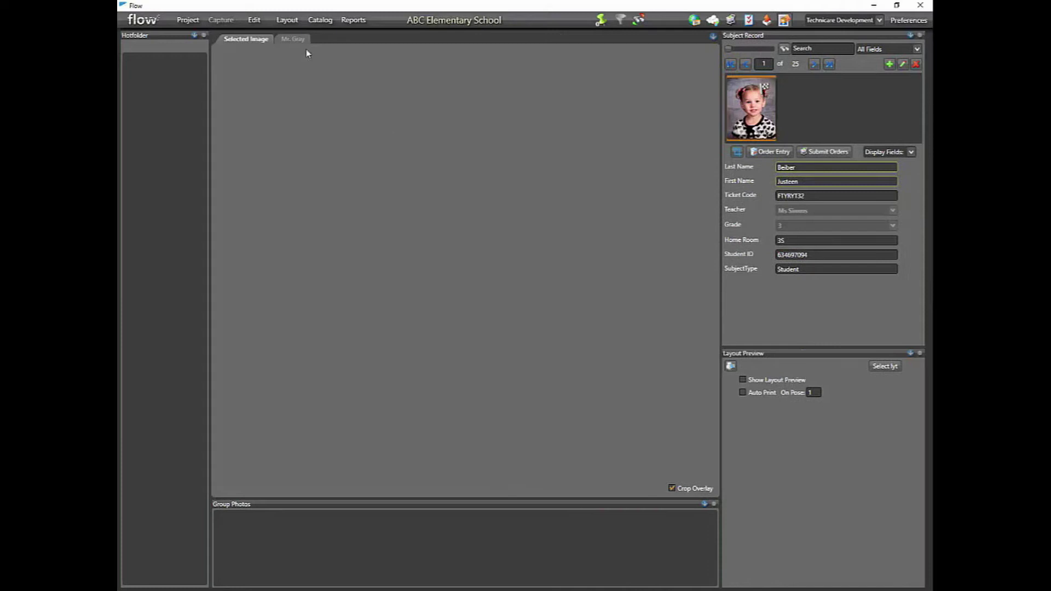
Step: Load the sample layout IndComp.lyt from the CSM-School folder into the layout designer
click(287, 21)
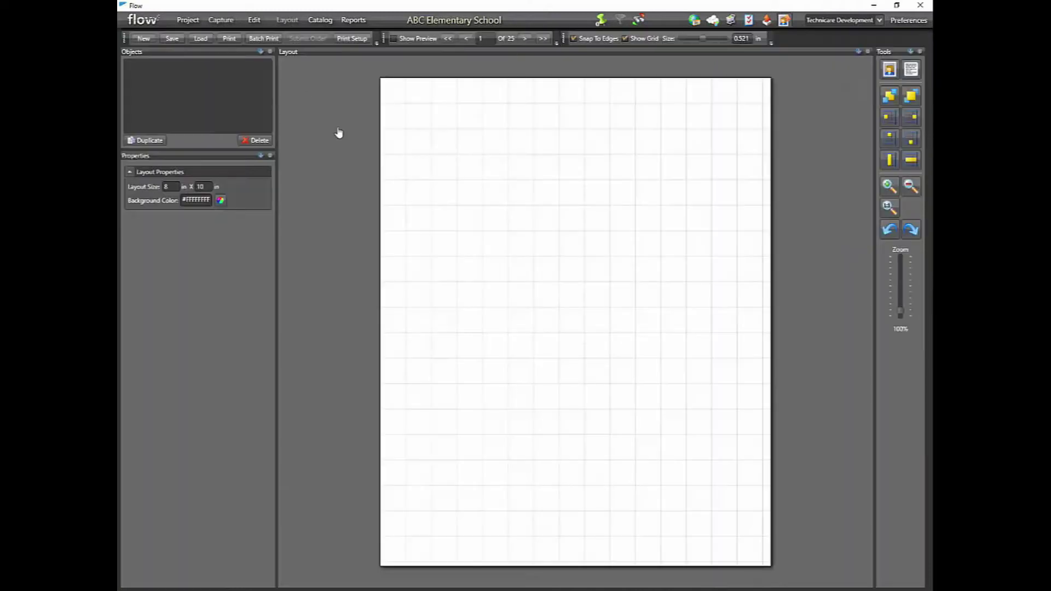
click(208, 44)
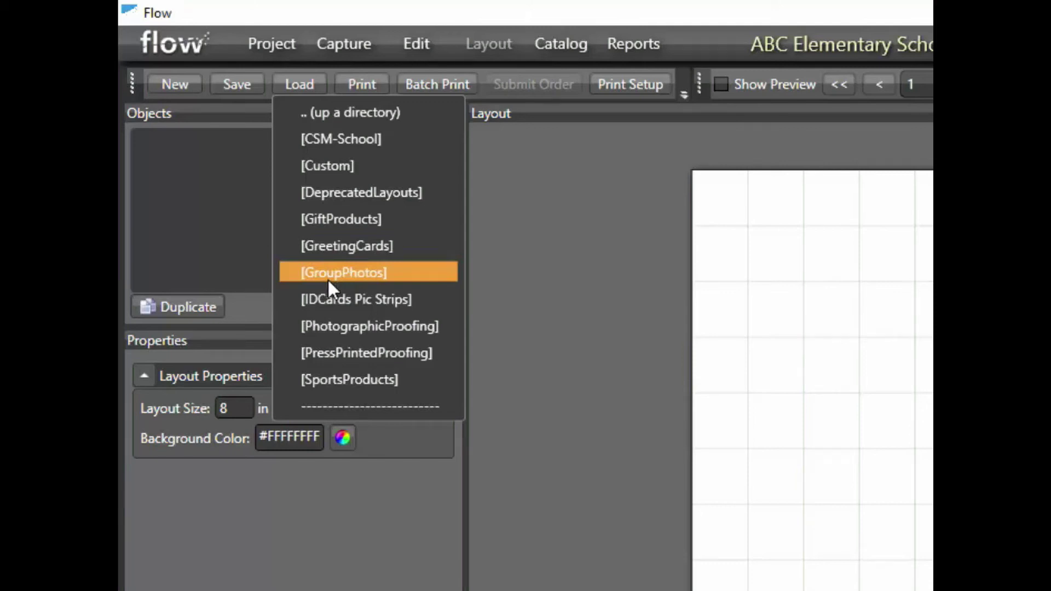
click(320, 140)
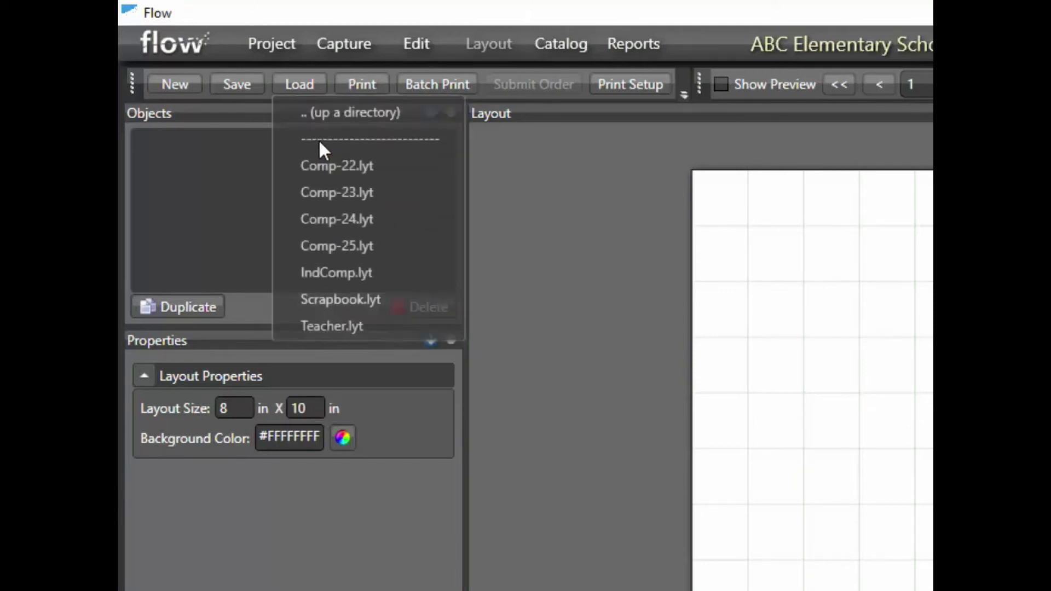
click(327, 274)
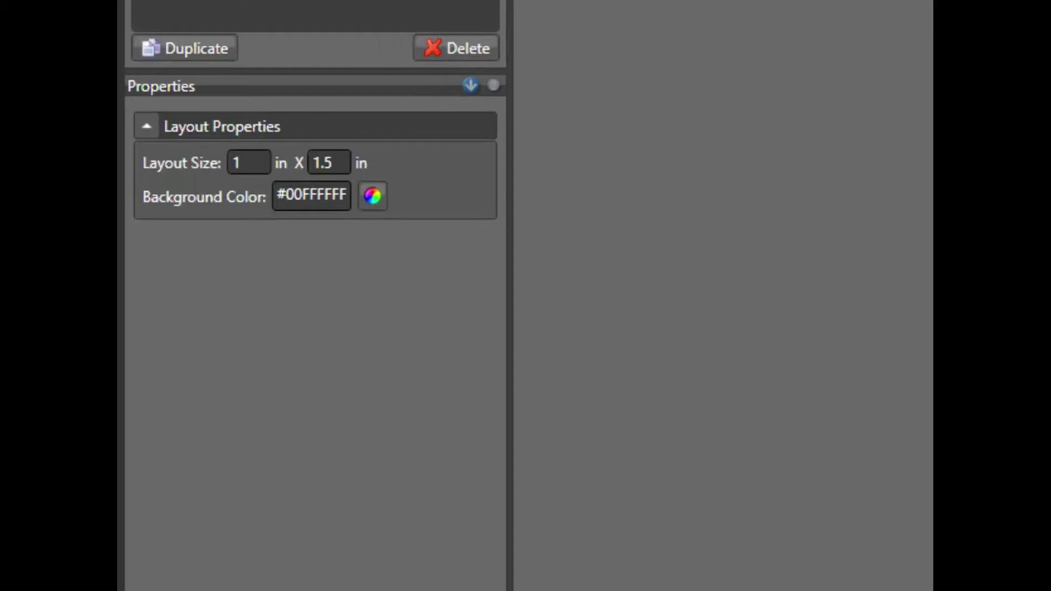
Step: Turn off the grid and edge snapping, and preview the individual layout with subject data
drag(899, 315, 898, 294)
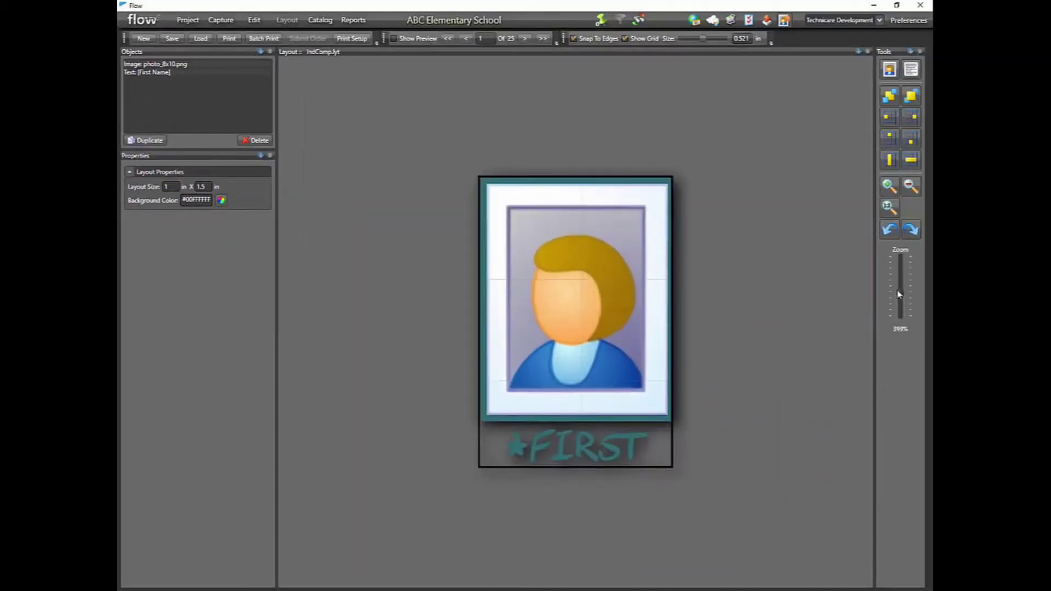
click(624, 39)
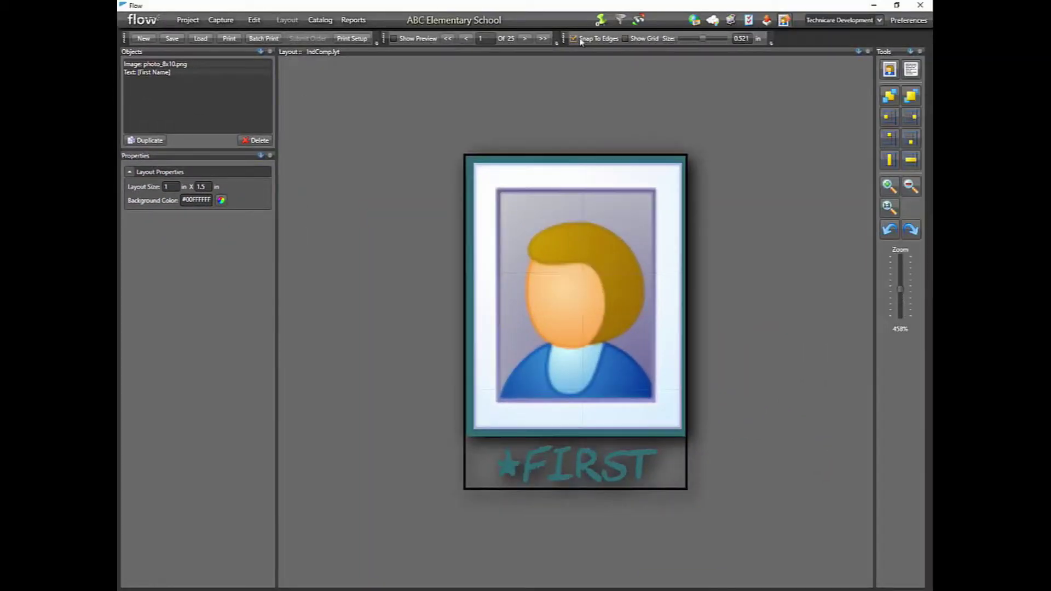
click(573, 38)
click(393, 39)
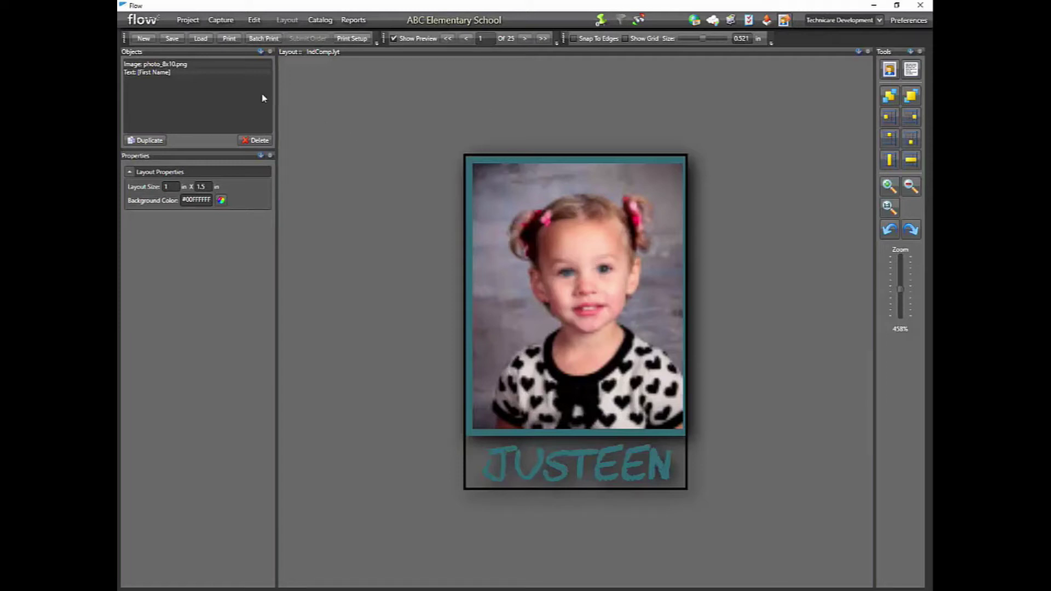
Step: Create a new layout sized 1 x 1.5 in
click(142, 38)
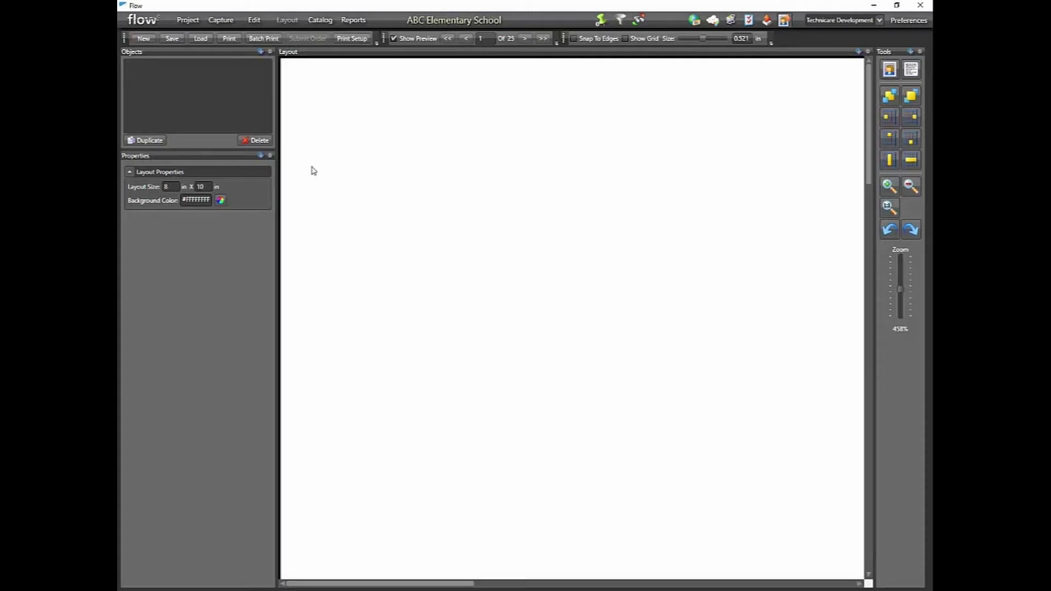
click(170, 186)
text(1)
key(Tab)
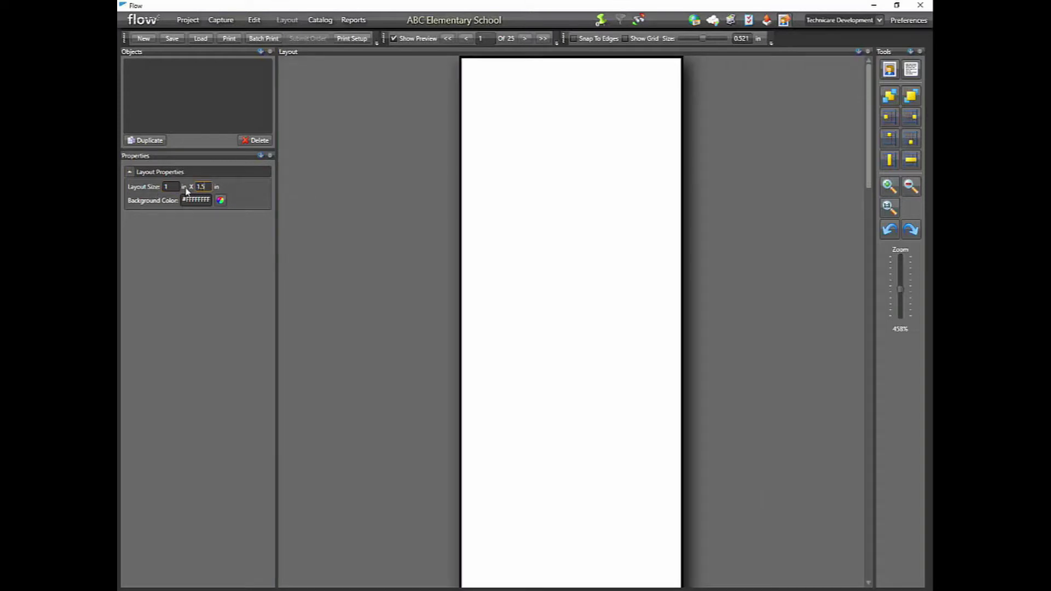
click(172, 187)
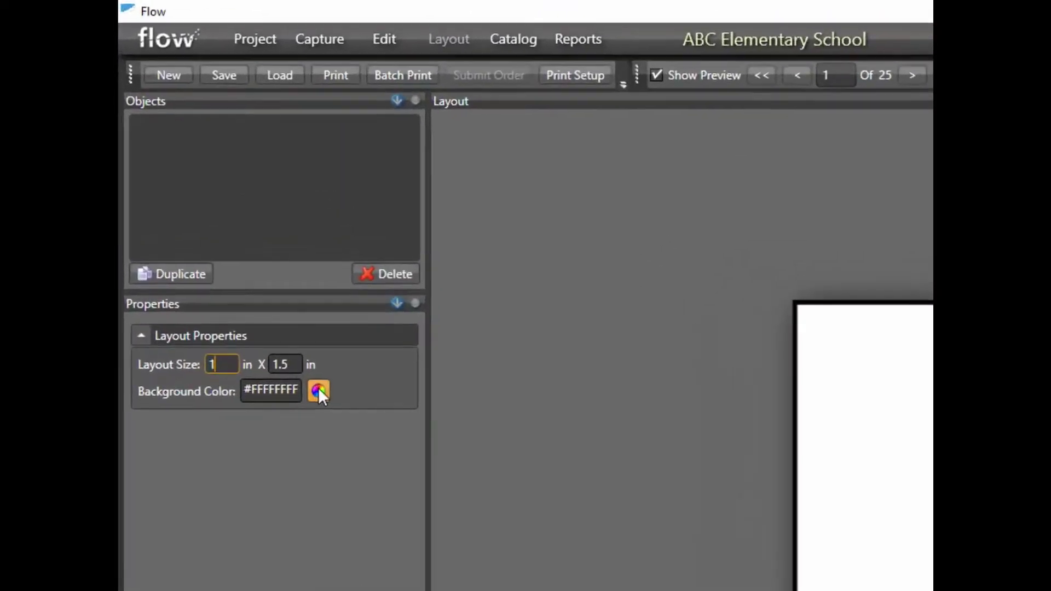
Step: Make the layout's background color fully transparent, with alpha 0 (#00FFFFFF)
click(318, 390)
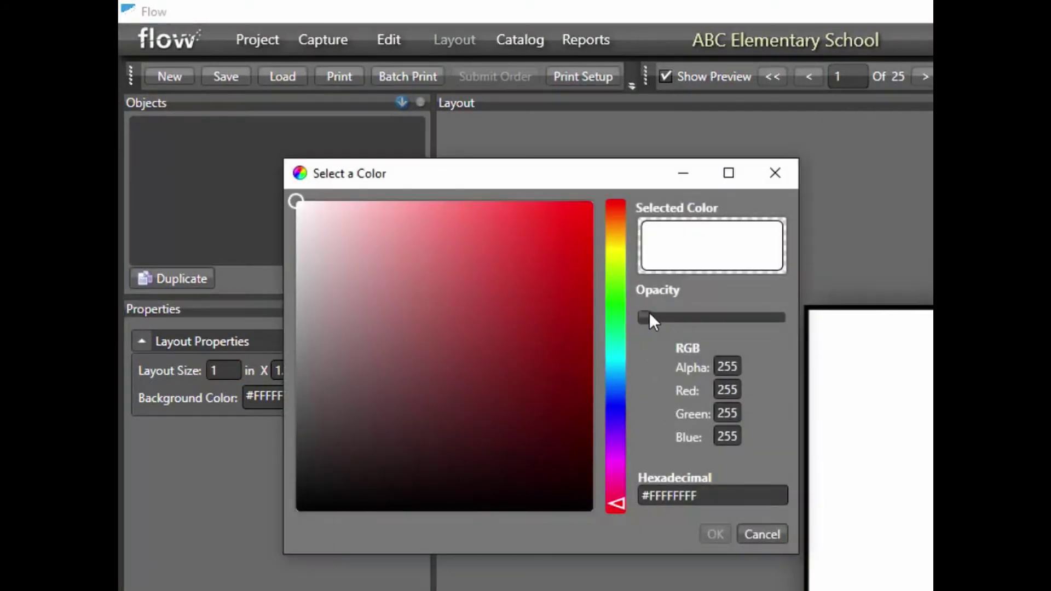
drag(647, 316, 797, 313)
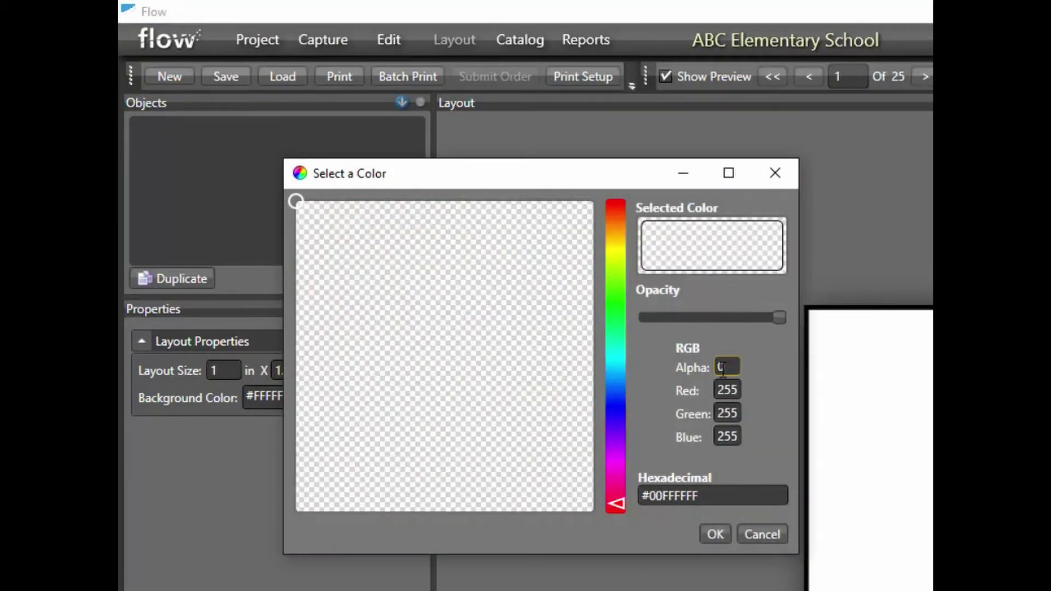
click(712, 529)
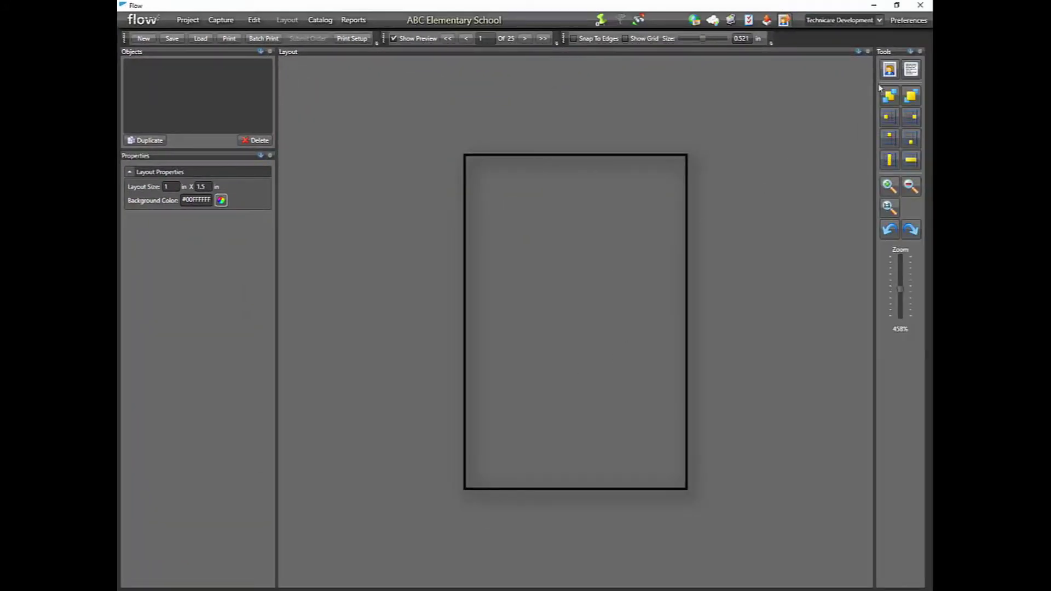
Step: Insert photo_8x10.png near the layout's upper-left corner and enlarge its frame to about 0.92 x 0.87 in
click(889, 69)
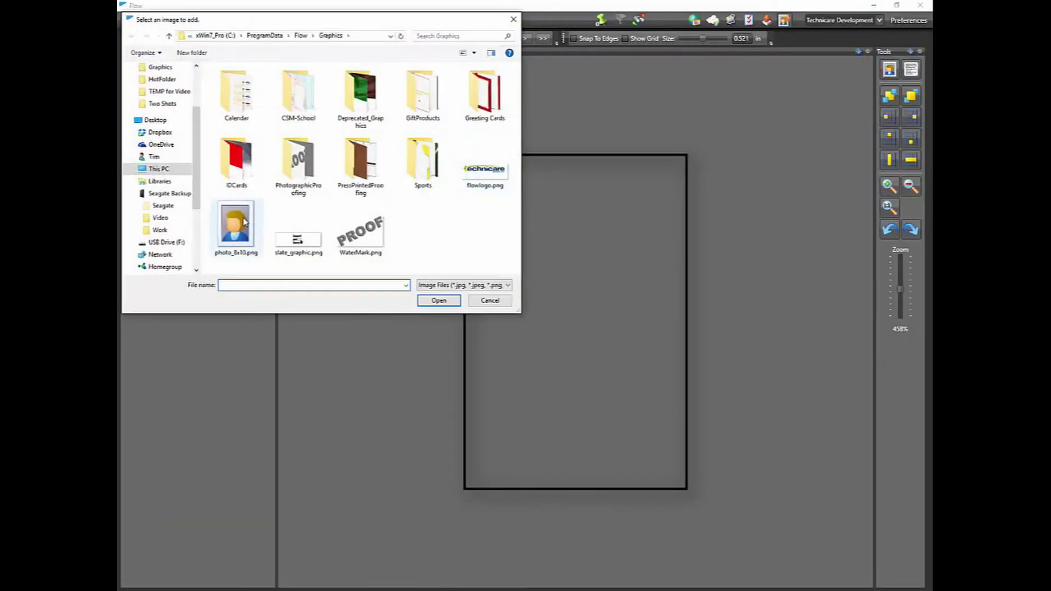
click(244, 221)
click(439, 300)
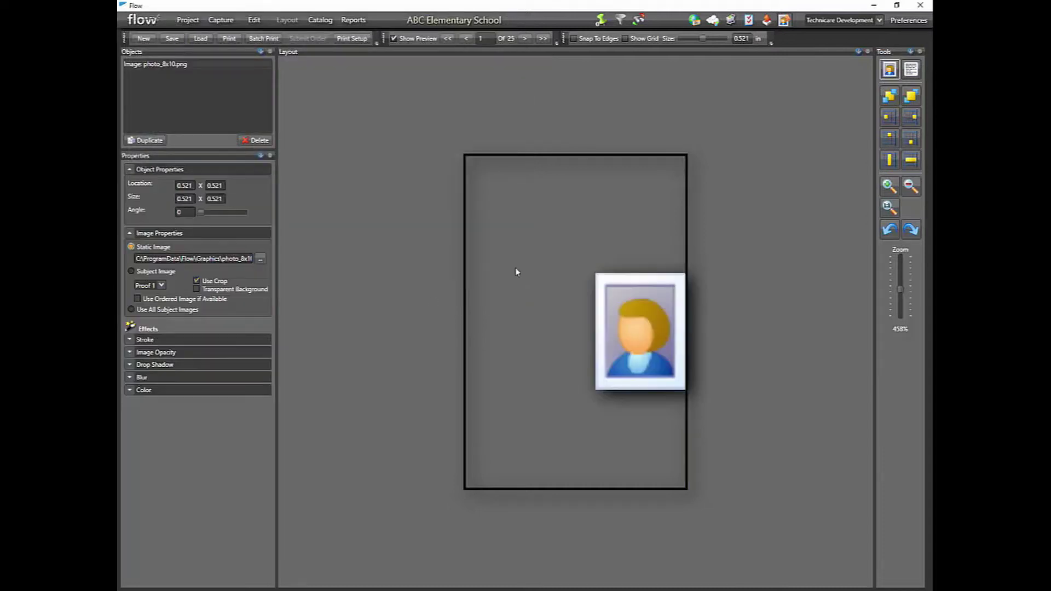
click(189, 66)
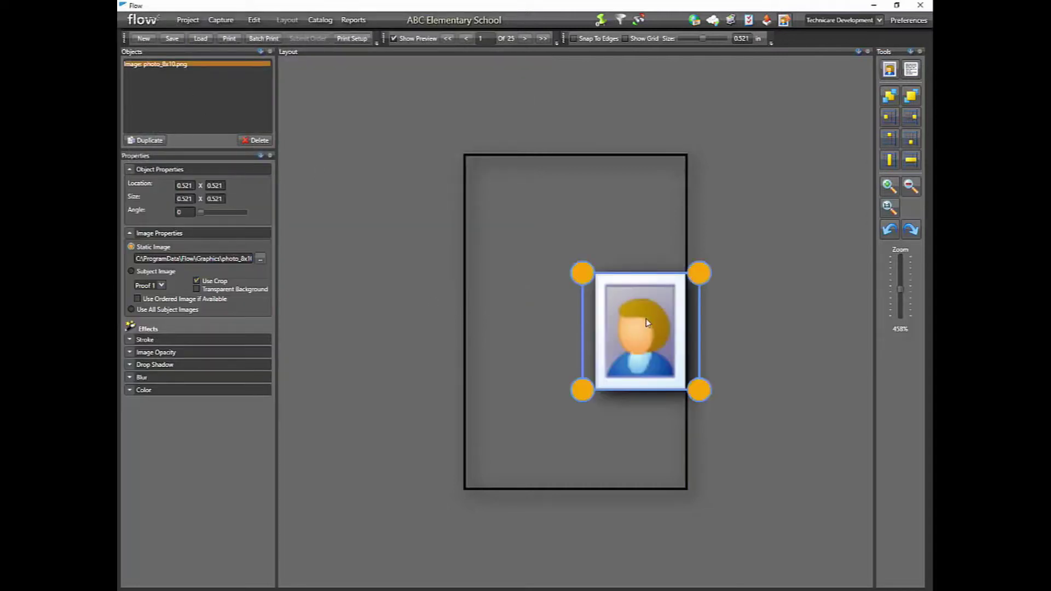
drag(648, 318, 542, 214)
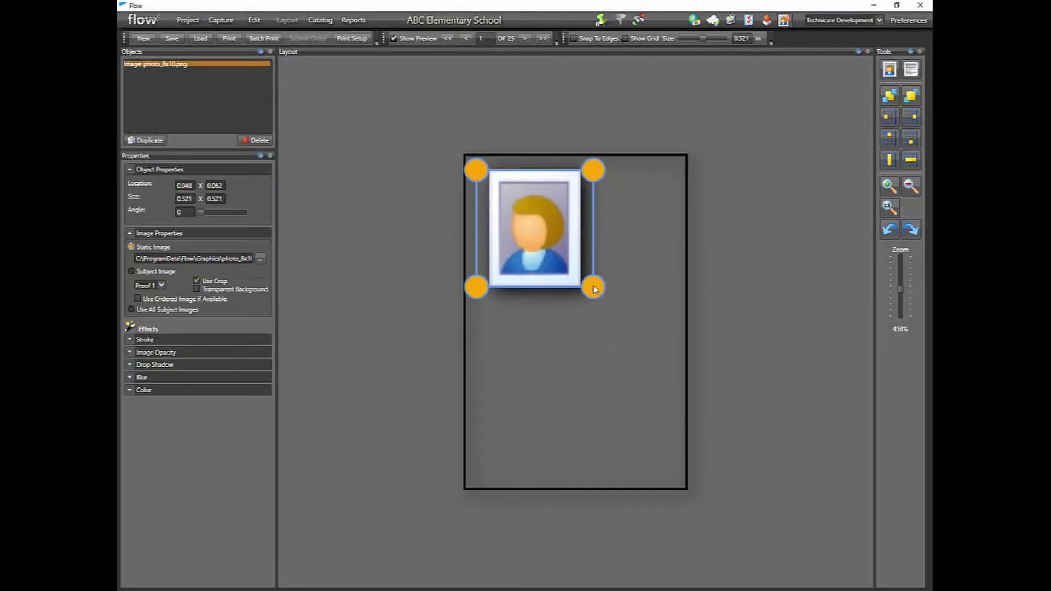
drag(593, 286, 684, 367)
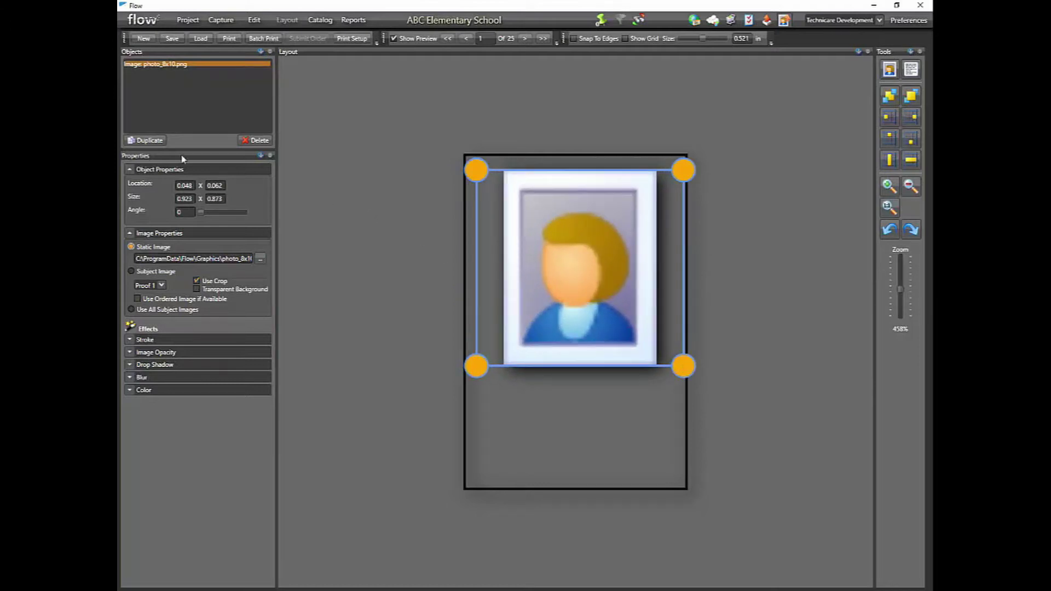
Step: Link the photo placeholder to the subject image, using the Primary Image
click(131, 272)
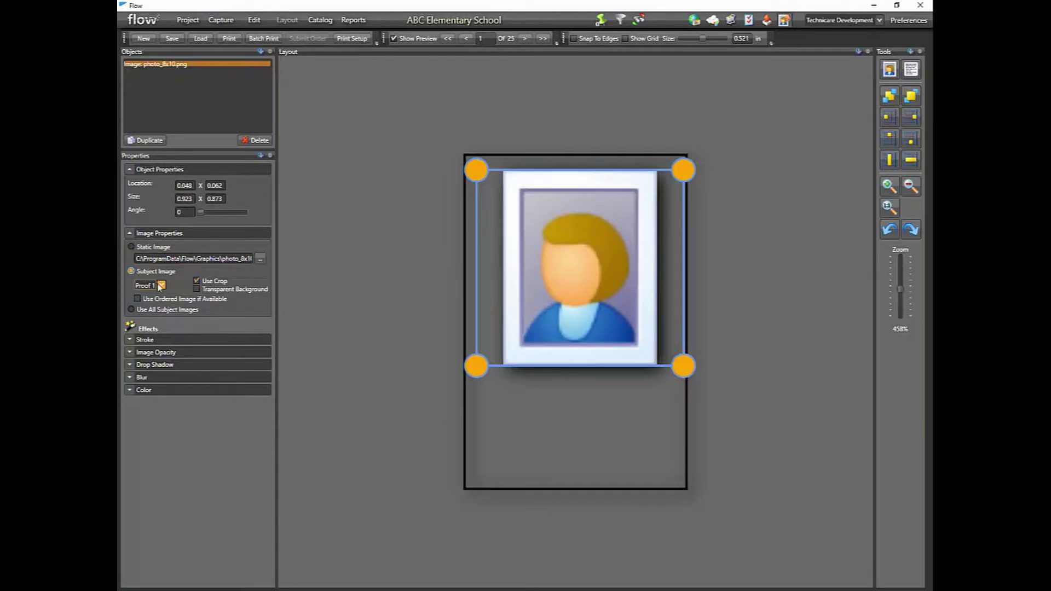
click(160, 285)
drag(181, 306, 176, 481)
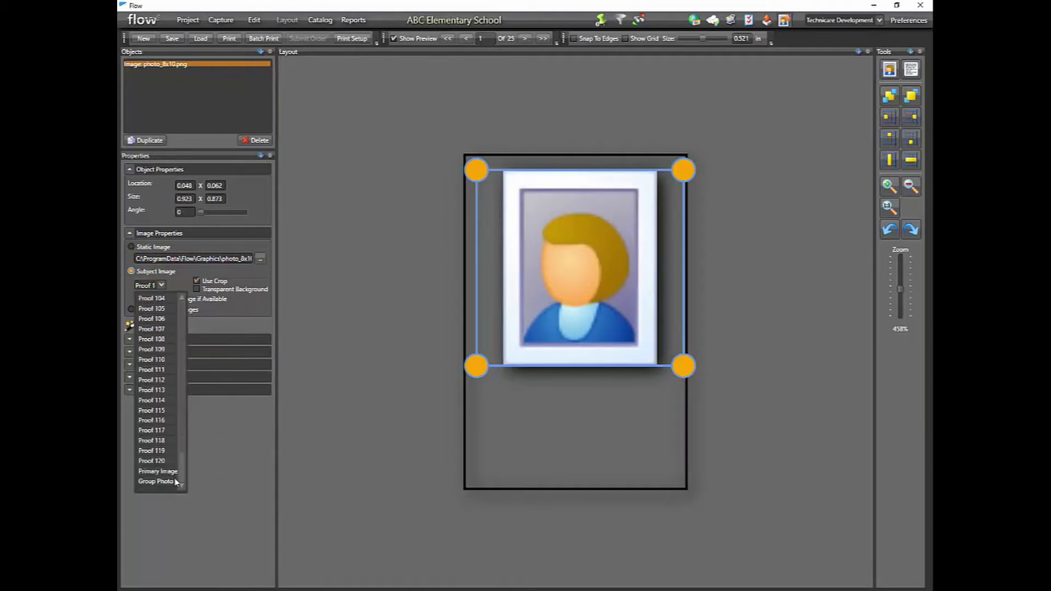
click(158, 471)
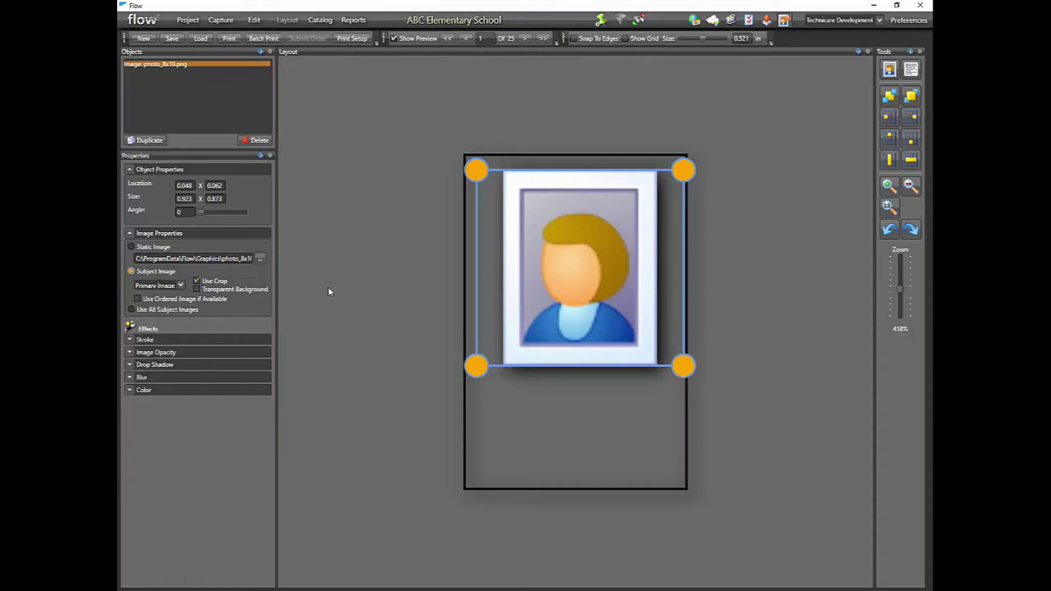
Step: Insert a text box below the photo and fit it to the layout's width, about 0.96 x 0.53 in
click(911, 69)
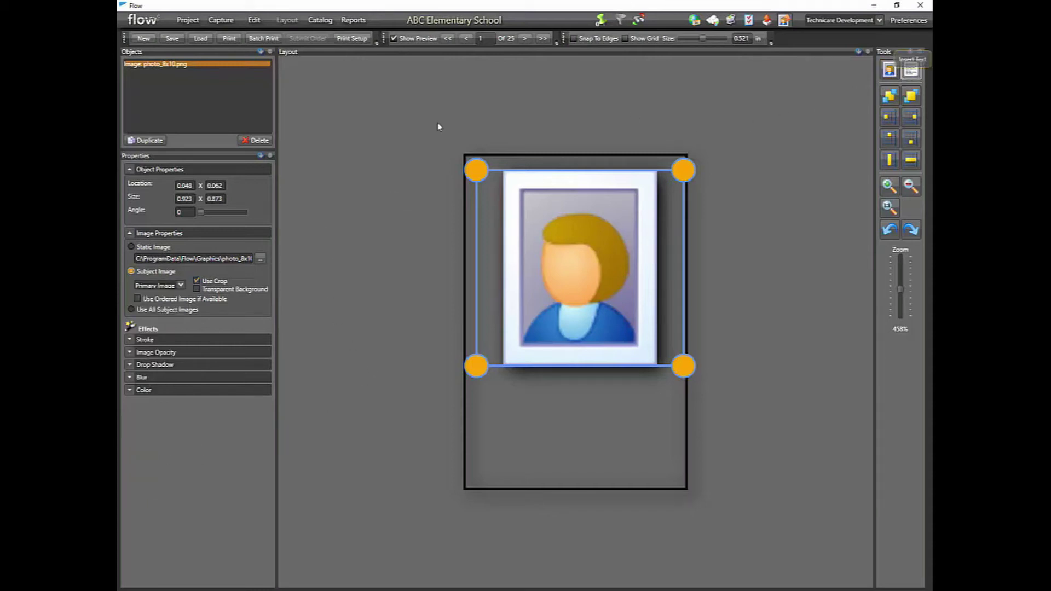
click(207, 72)
drag(735, 322, 613, 428)
drag(824, 486, 688, 486)
Step: Replace the placeholder text with the First Name data field and center it
click(203, 257)
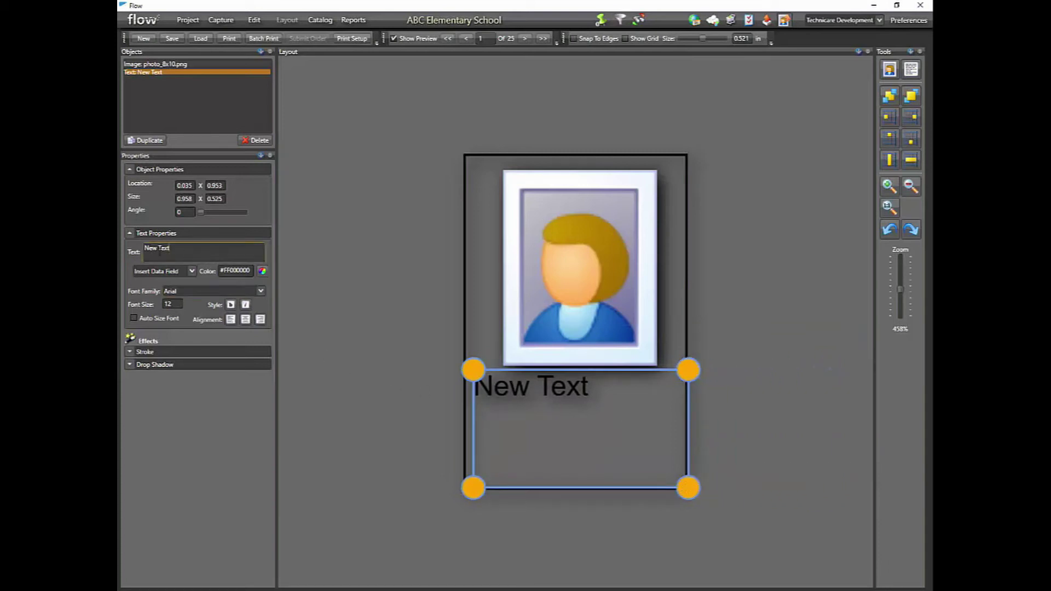
click(185, 271)
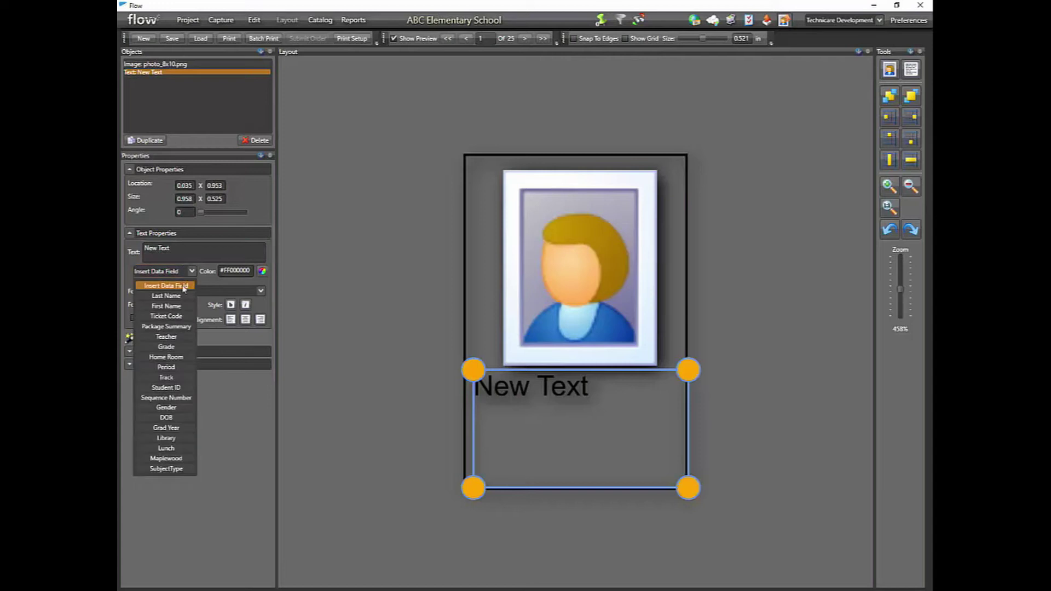
click(172, 305)
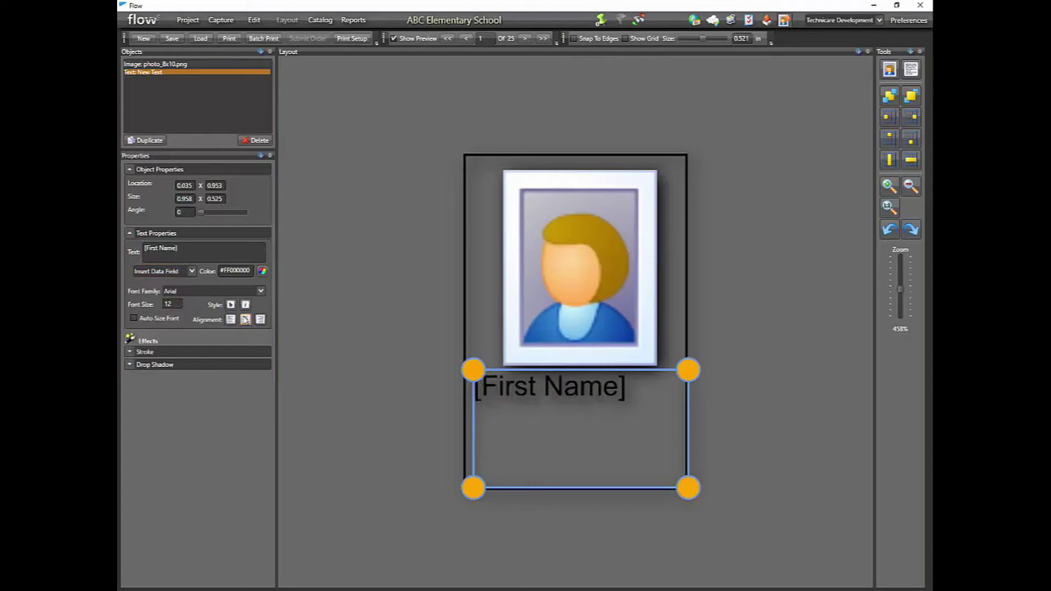
click(245, 320)
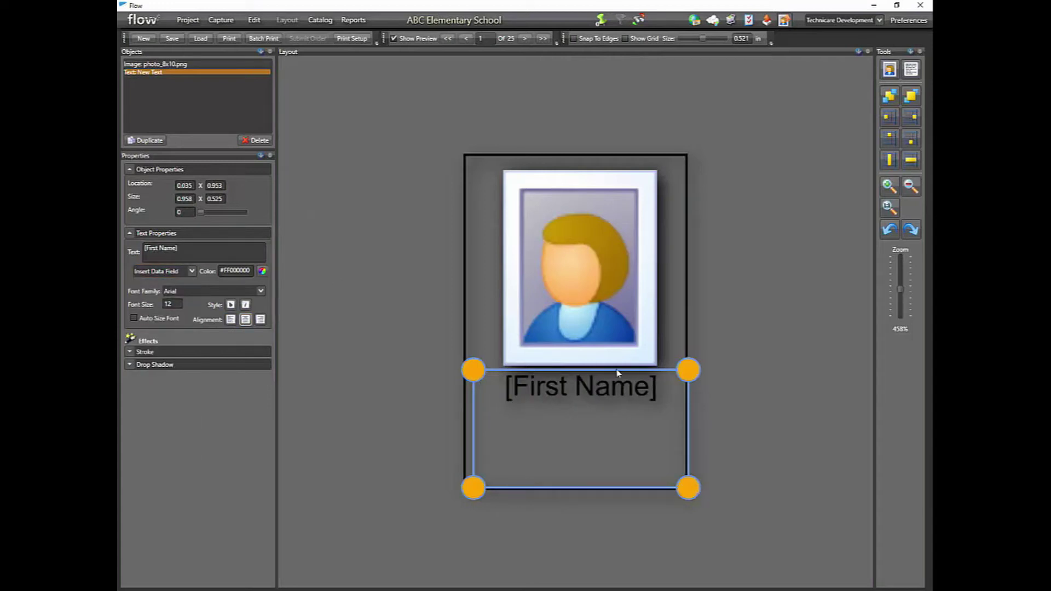
Step: Toggle the layout preview between placeholders and real data, and advance to the second subject
click(394, 38)
click(393, 38)
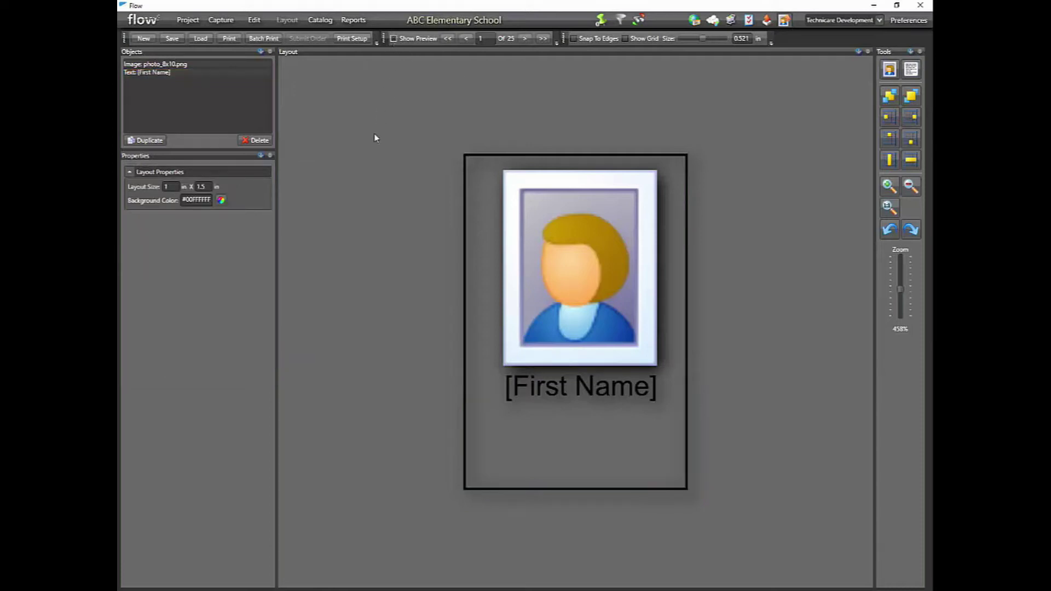
click(524, 38)
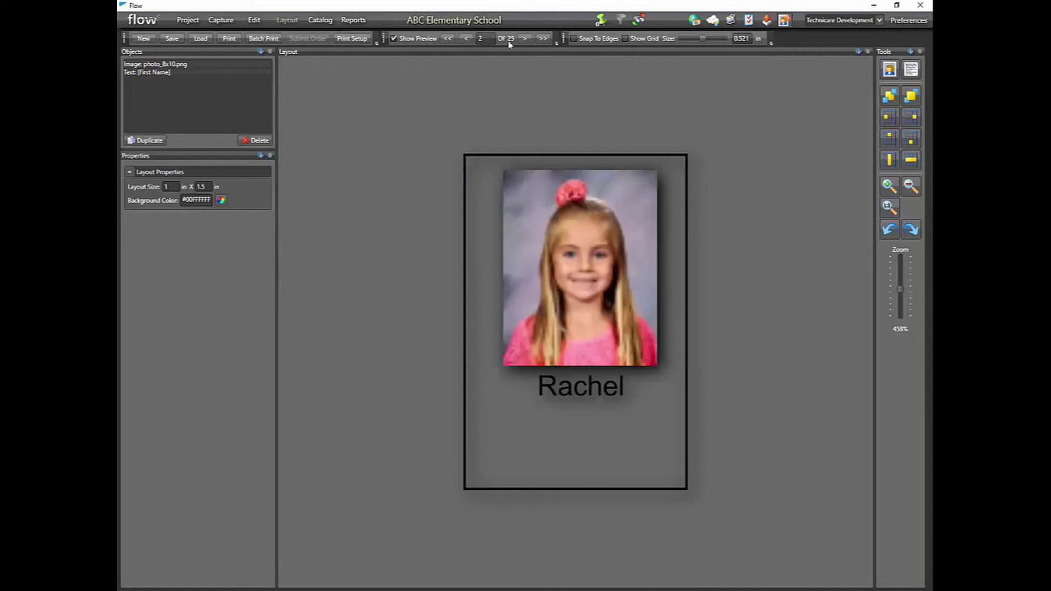
Step: Advance the layout preview to the third subject and select the photo object
click(524, 38)
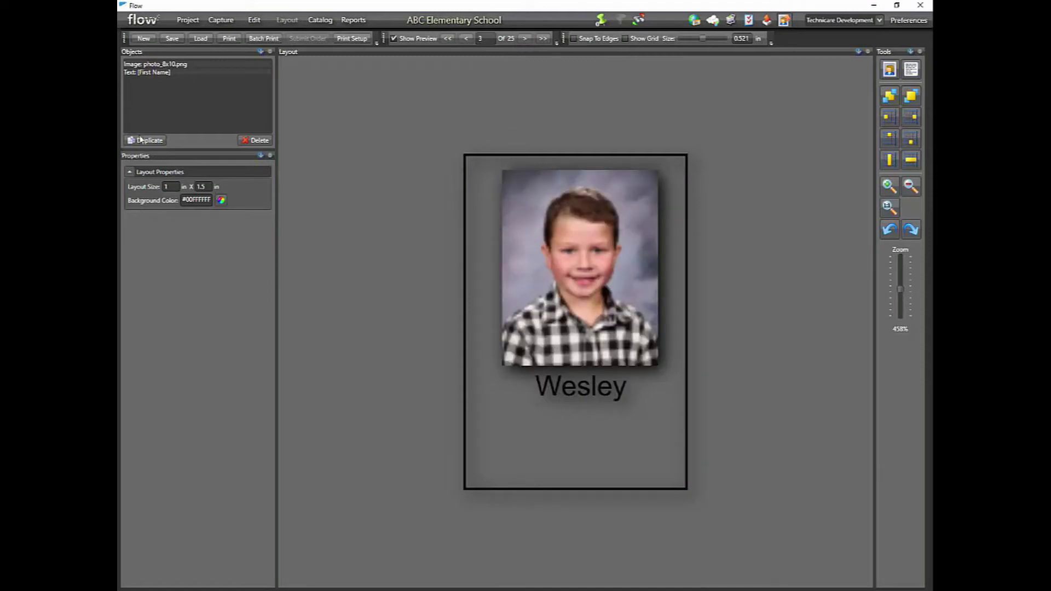
drag(183, 80, 175, 63)
click(171, 127)
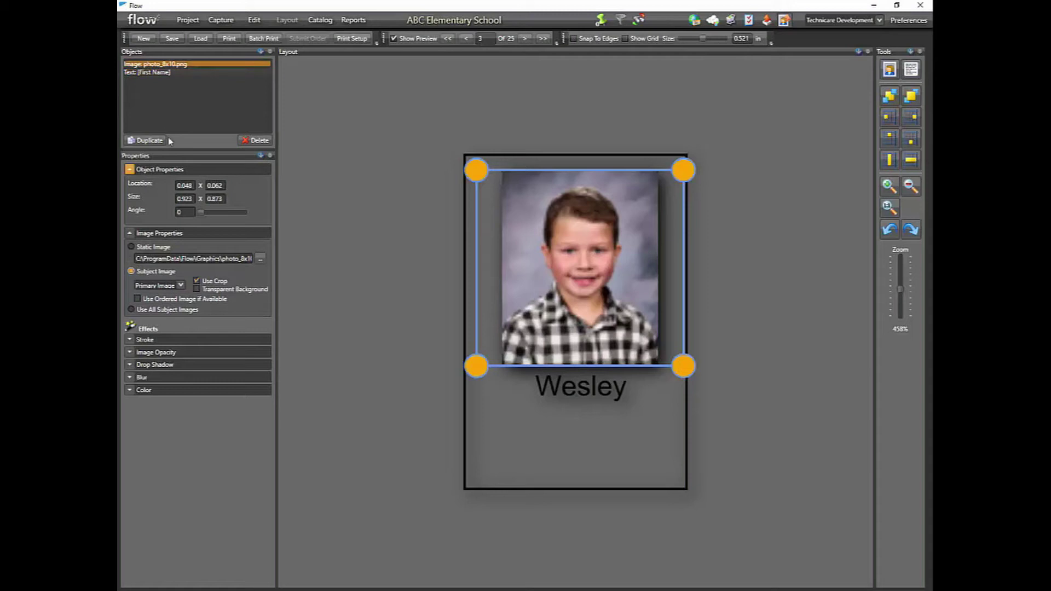
Step: Load the IndComp.lyt layout without saving the current one, check its First Name text object, and turn off the data preview
click(200, 38)
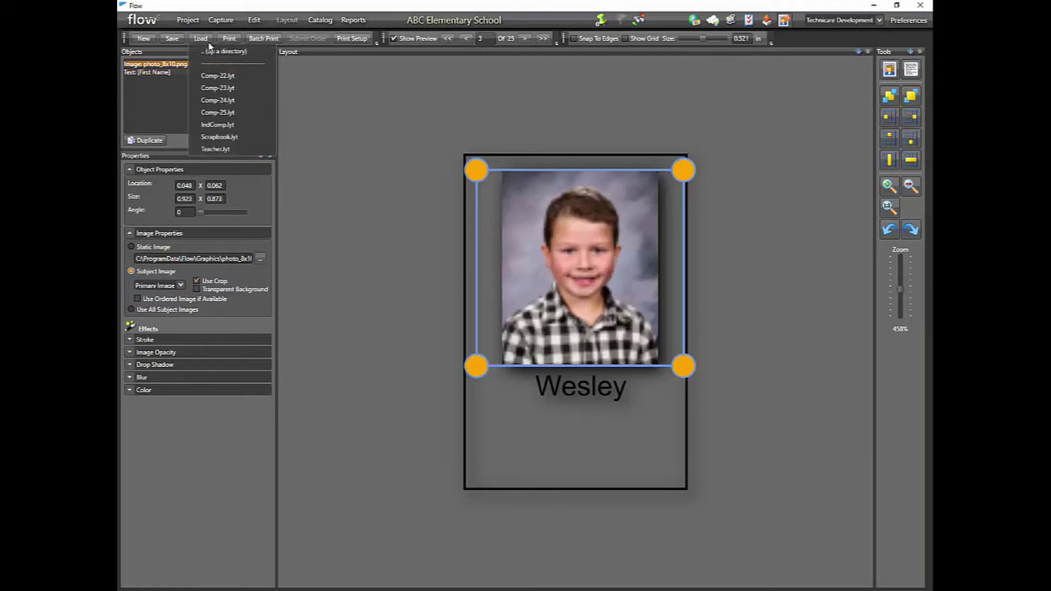
click(218, 125)
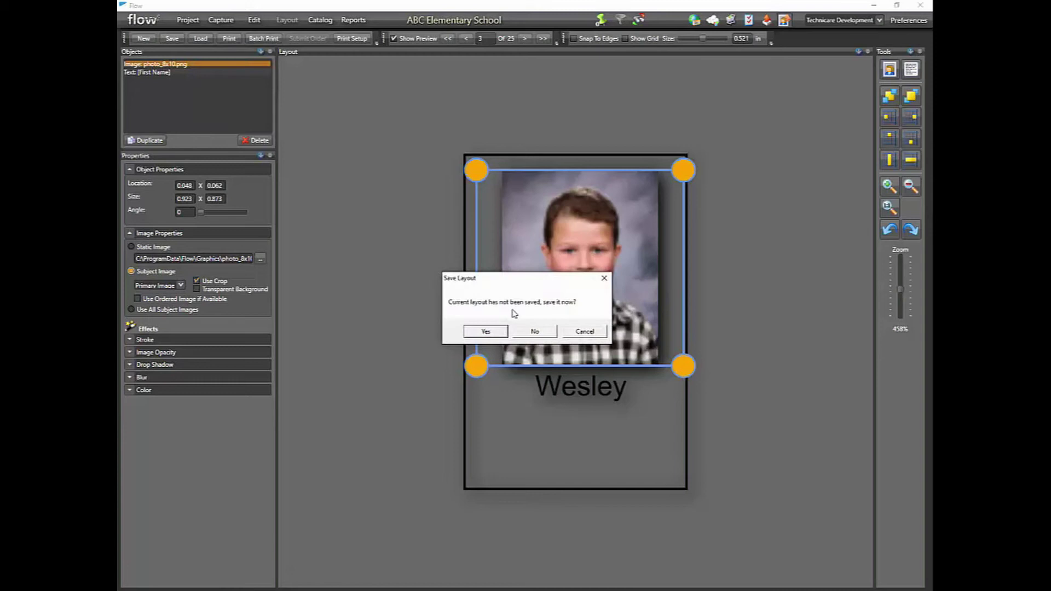
click(534, 331)
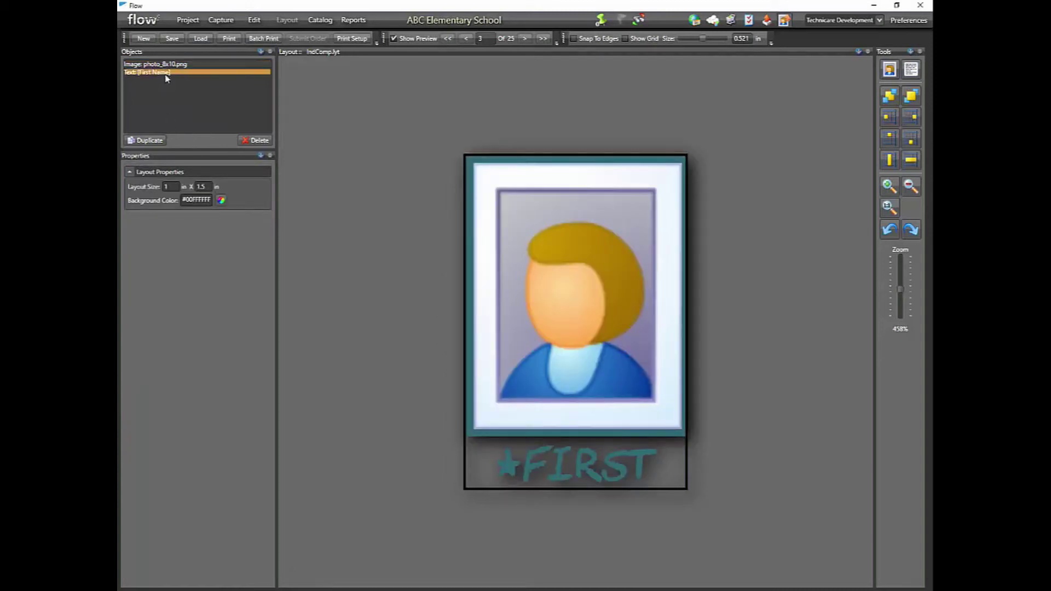
click(191, 72)
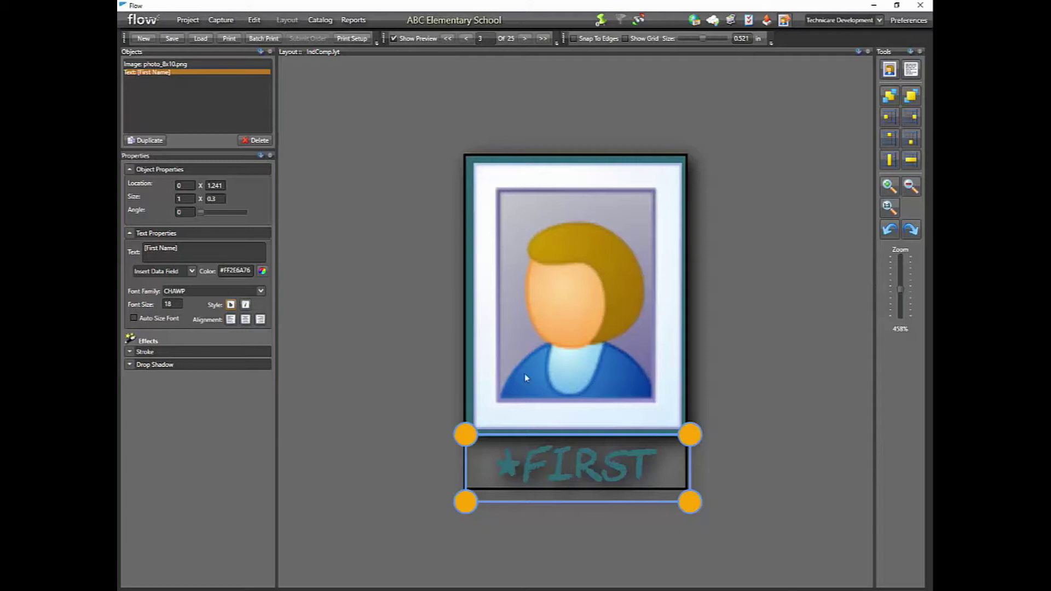
click(393, 38)
click(384, 102)
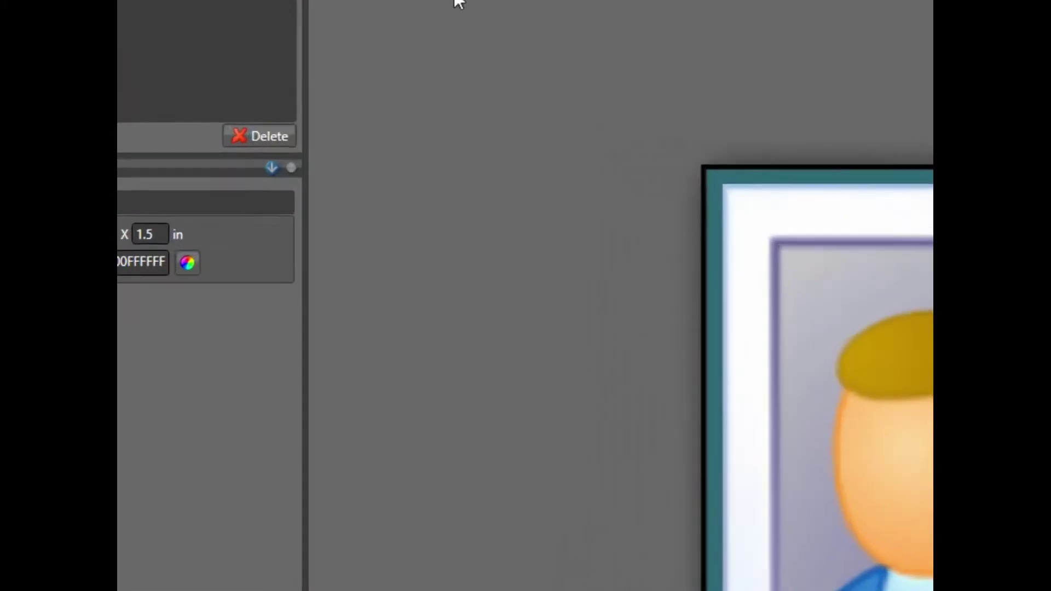
Step: Configure the print setup to output PNG images with the subject image file name in the layout file name
click(459, 2)
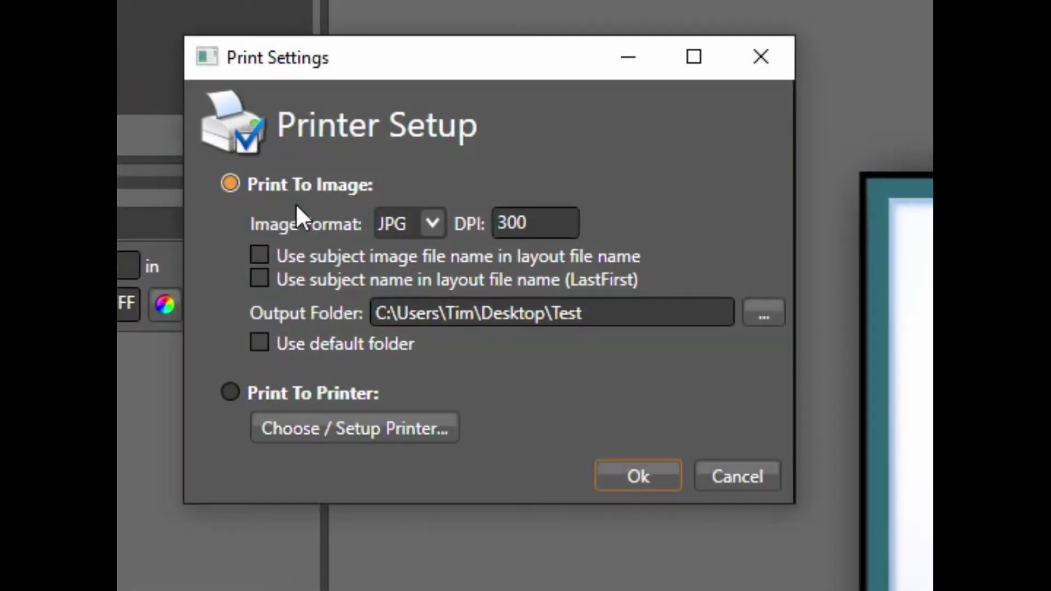
click(433, 222)
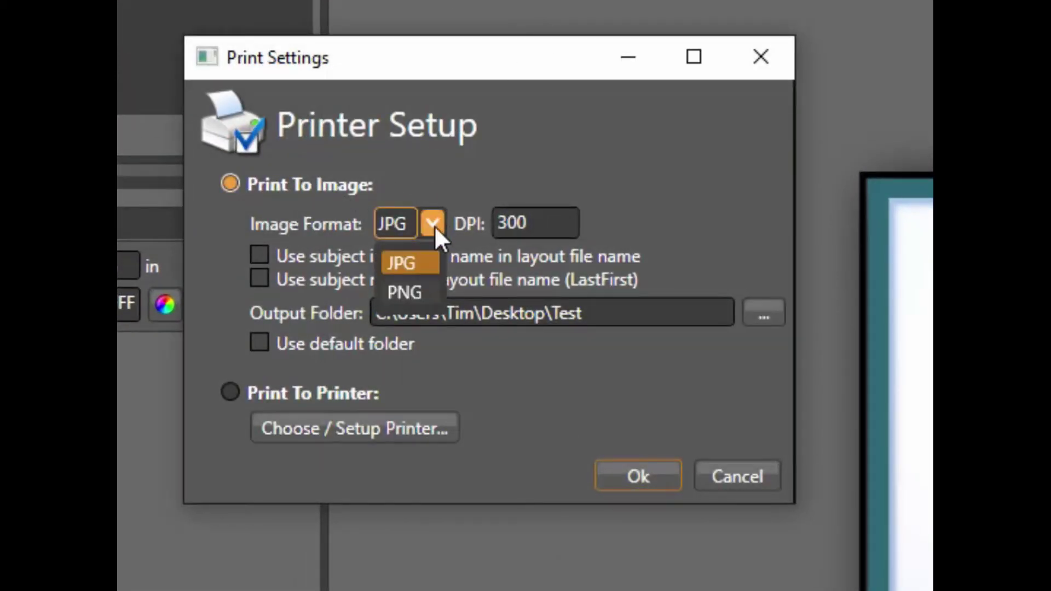
click(418, 290)
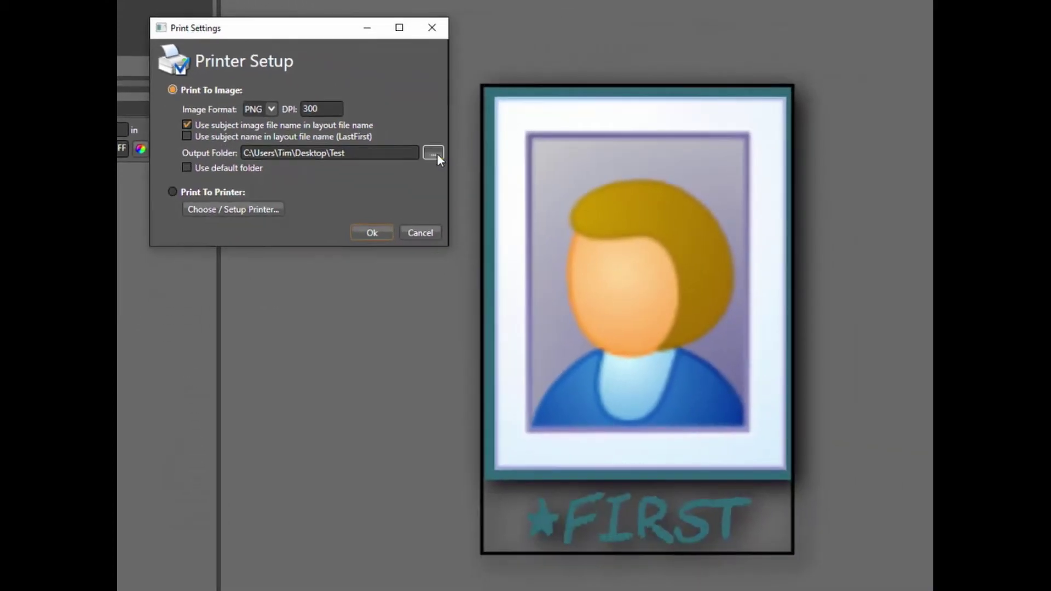
Step: Set the print output folder to C:\HotFolder and accept the print settings
click(481, 176)
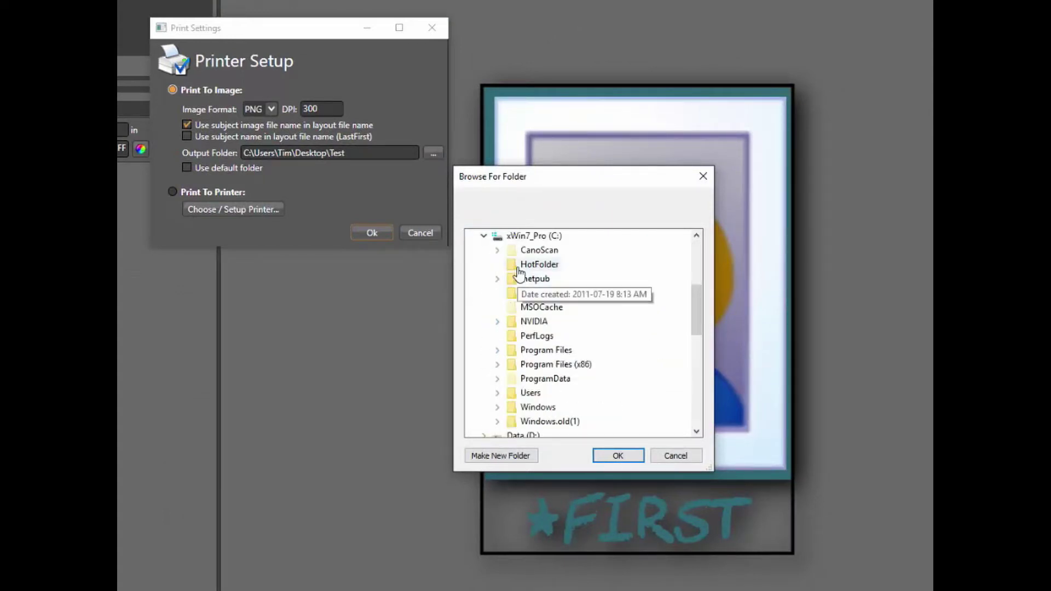
click(519, 264)
click(617, 455)
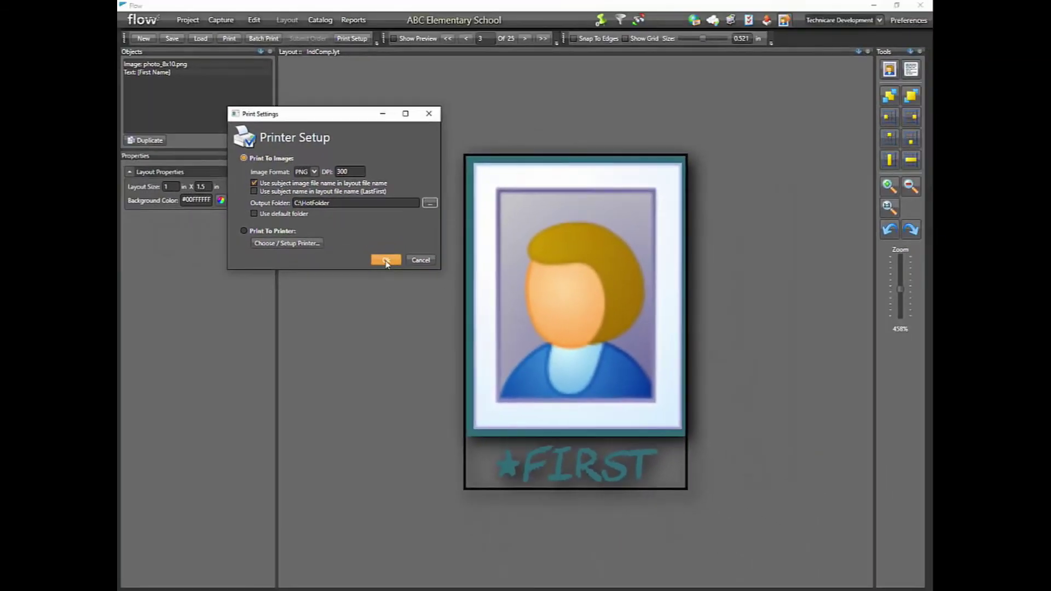
click(386, 260)
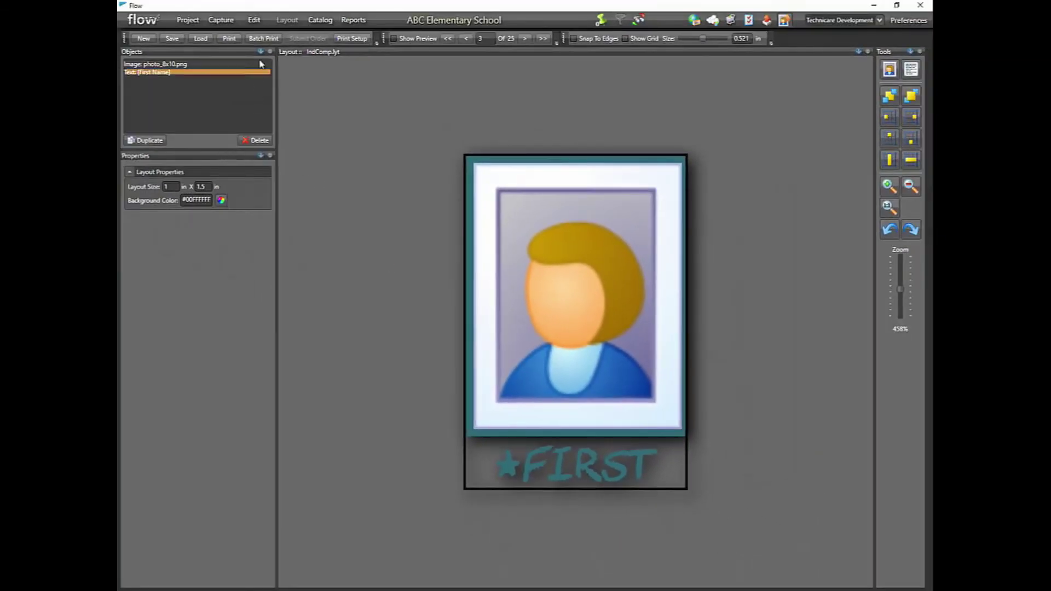
Step: Batch print the layout for the filtered subjects, and go to the Capture area
click(263, 39)
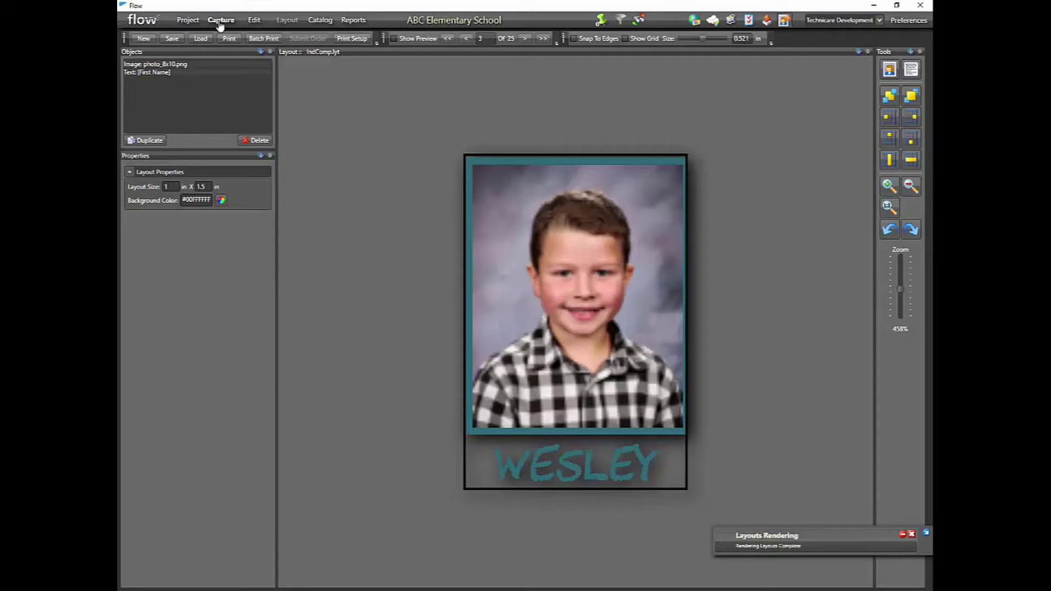
click(220, 20)
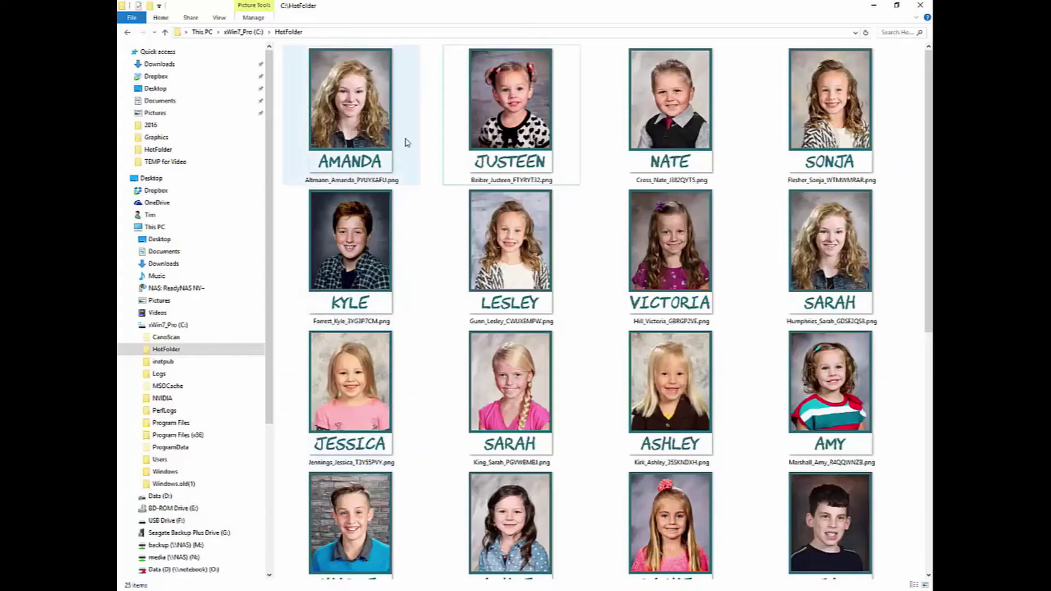
Step: In File Explorer, duplicate the second subject's PNG within C:\HotFolder to get a test copy
click(504, 127)
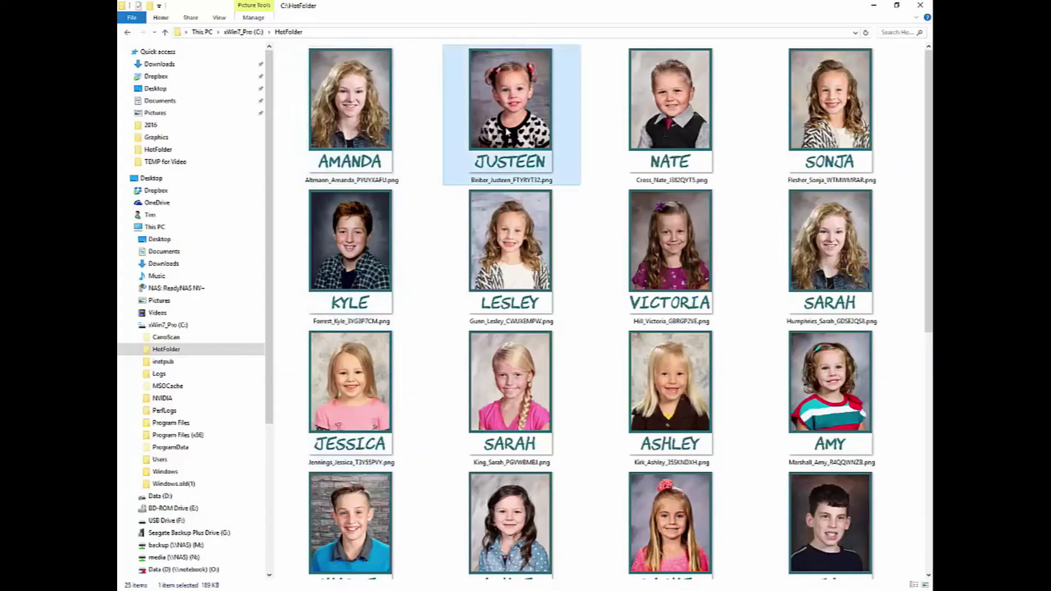
right_click(505, 128)
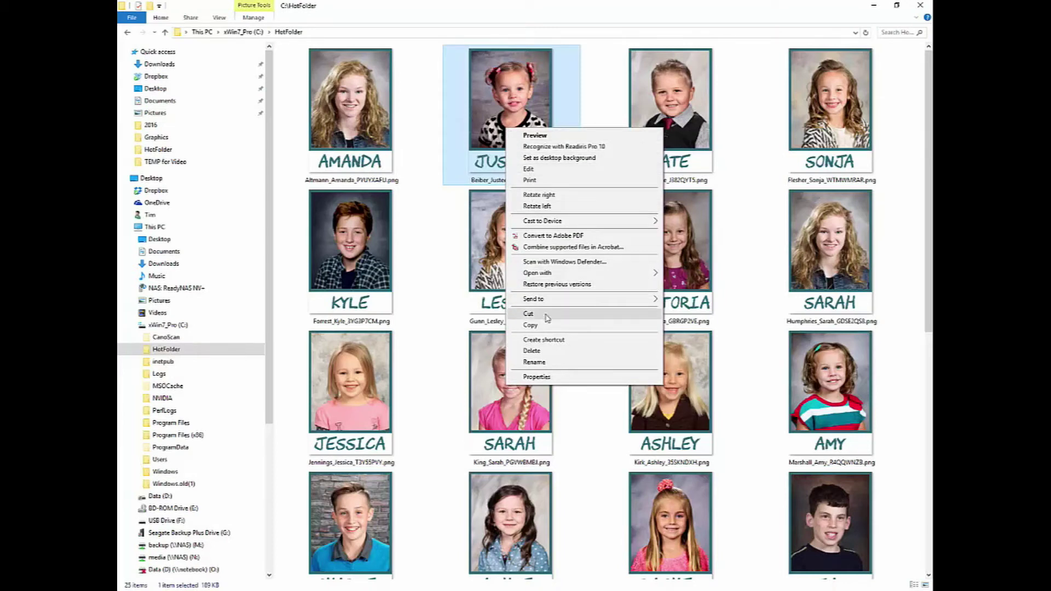
click(530, 325)
right_click(601, 142)
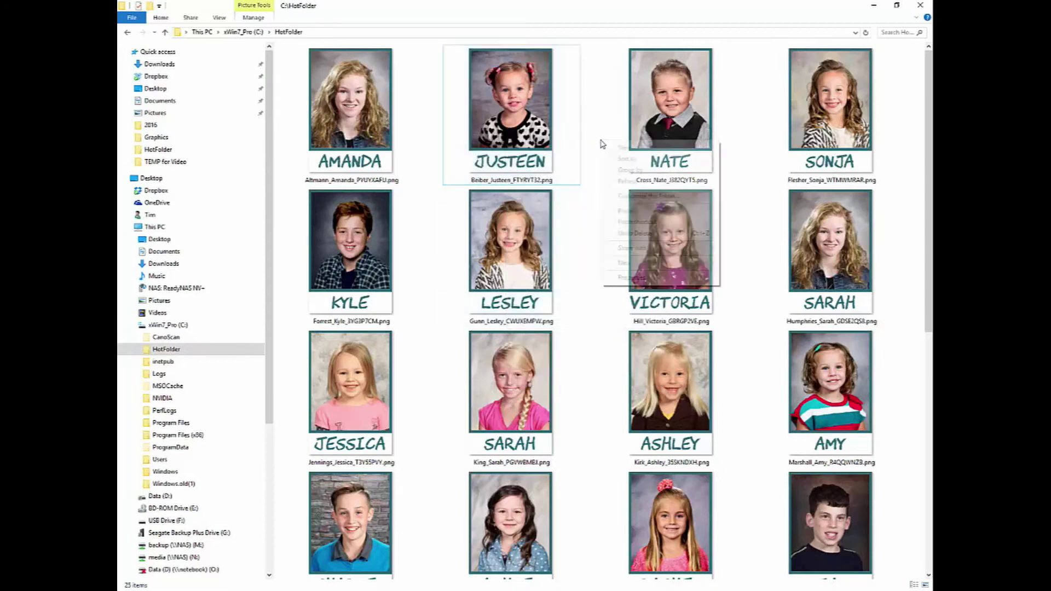
click(623, 210)
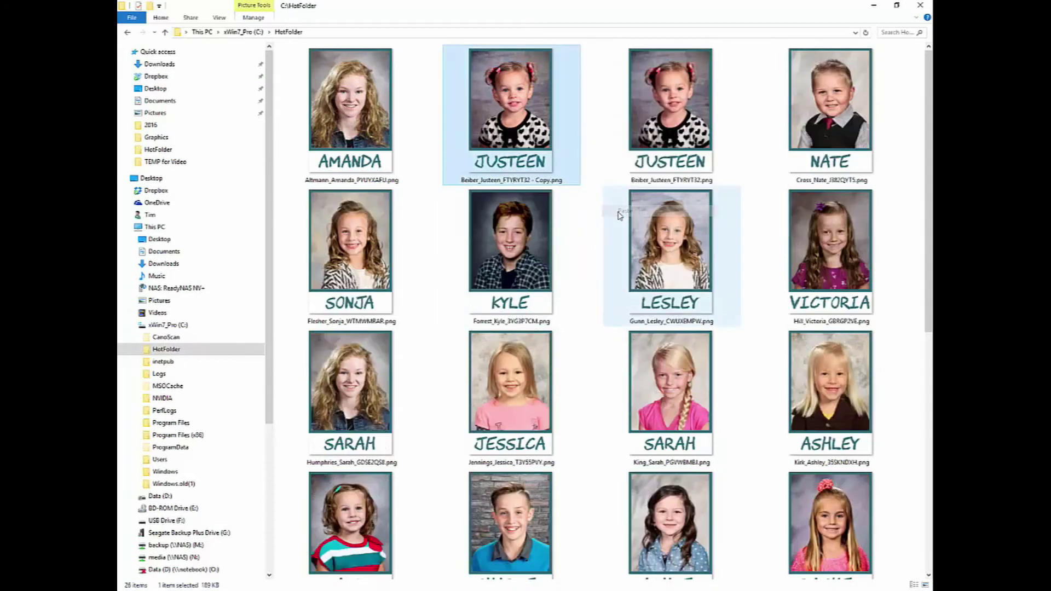
click(552, 179)
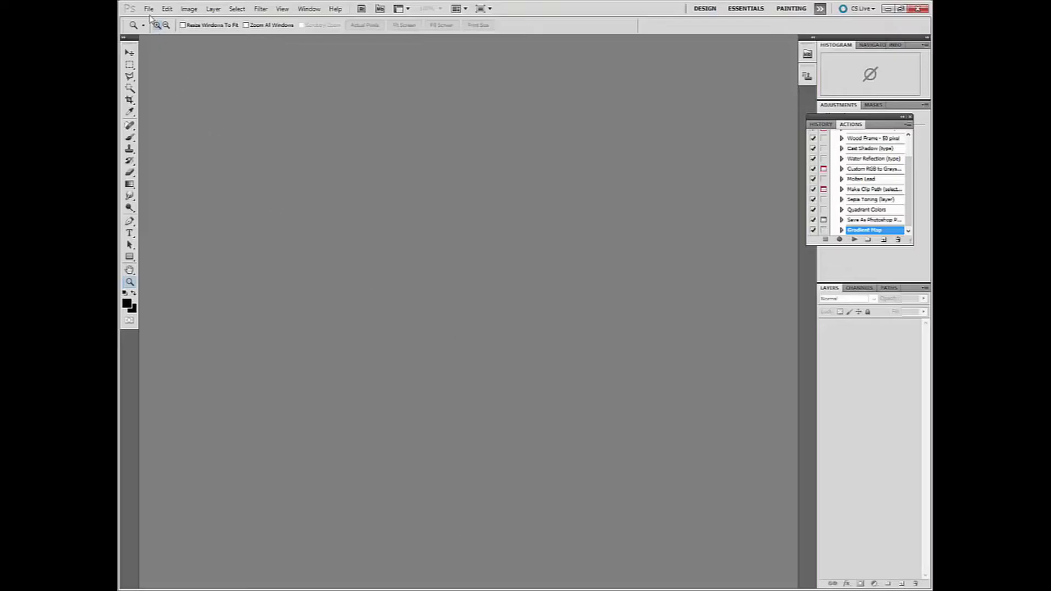
Step: Switch to Photoshop and open the copied PNG from HotFolder in an enlarged, centered document window
click(148, 9)
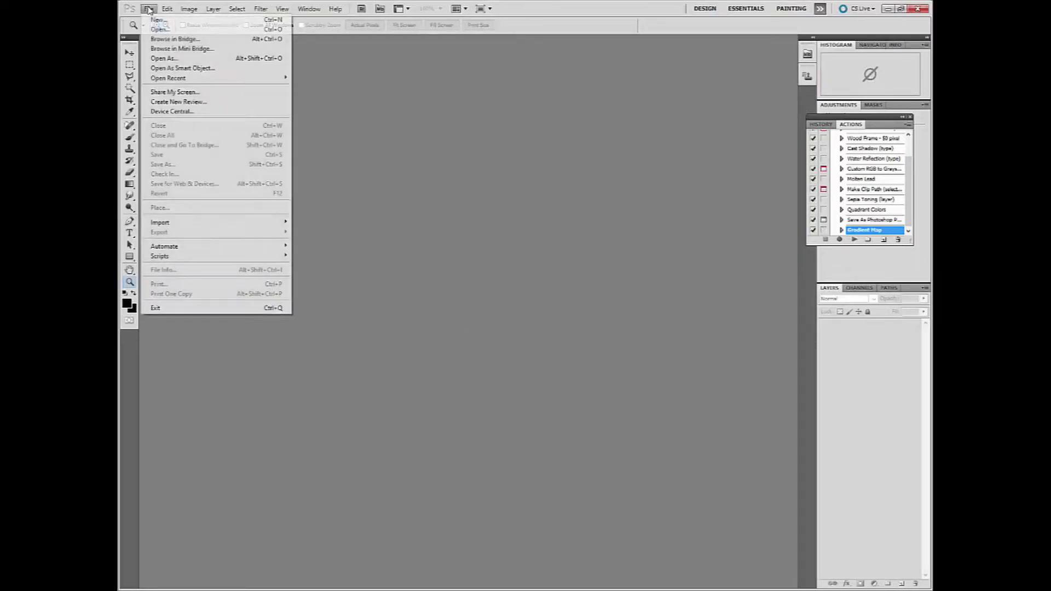
click(154, 30)
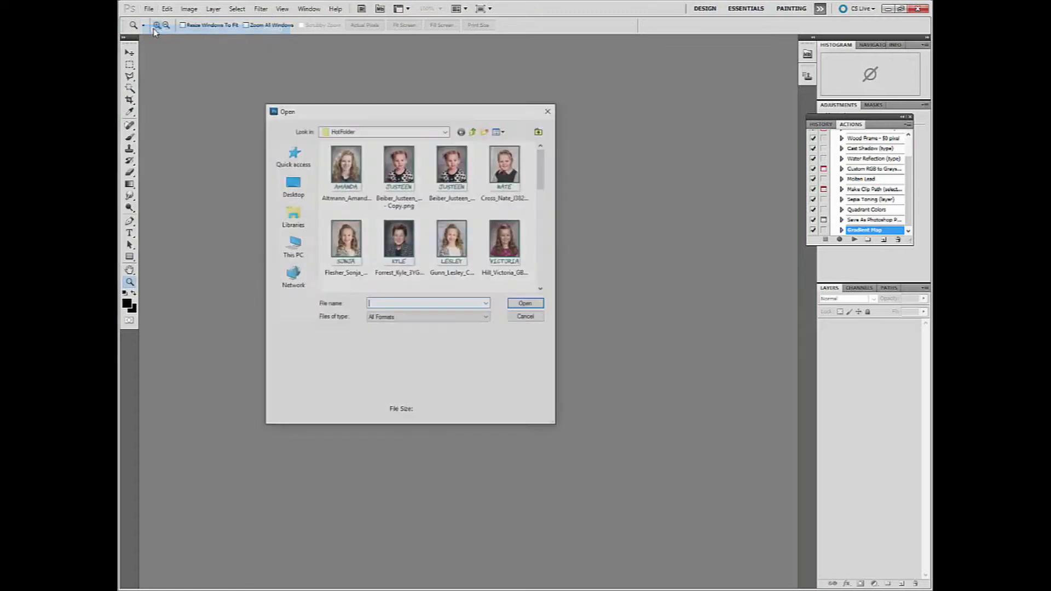
click(399, 167)
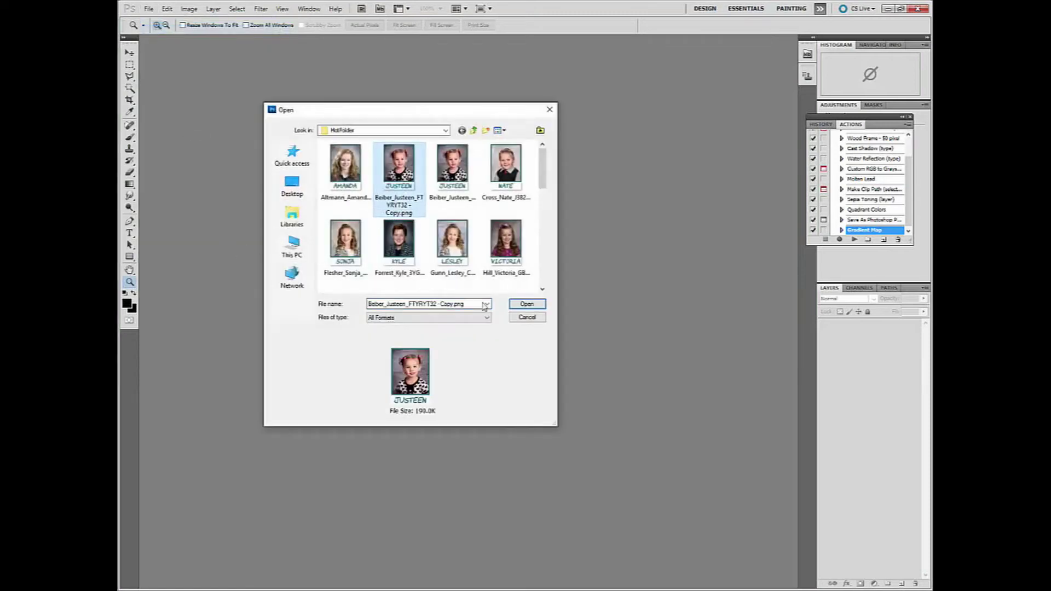
click(517, 304)
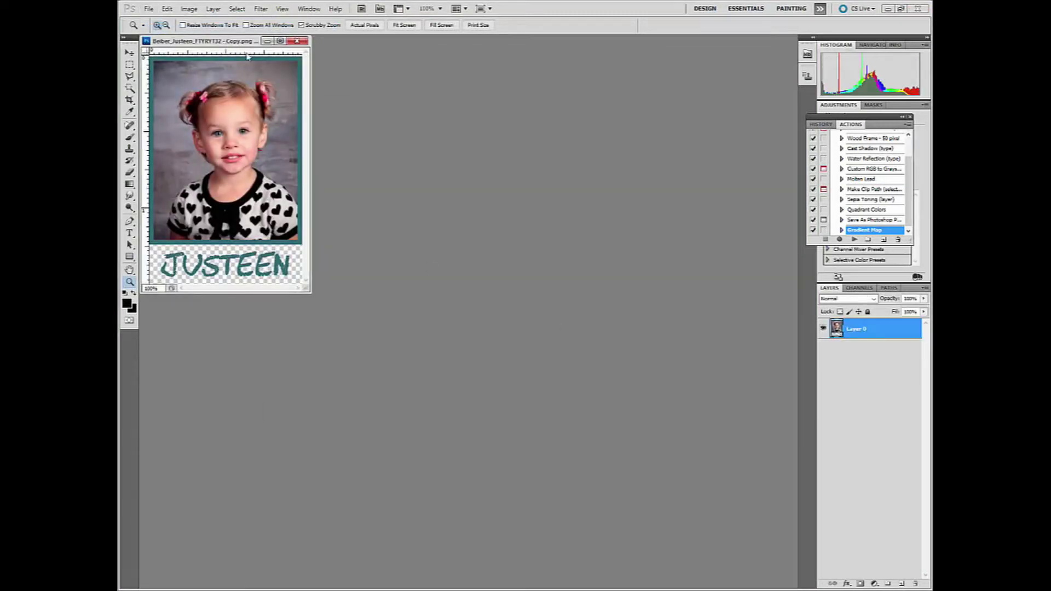
drag(228, 43, 442, 119)
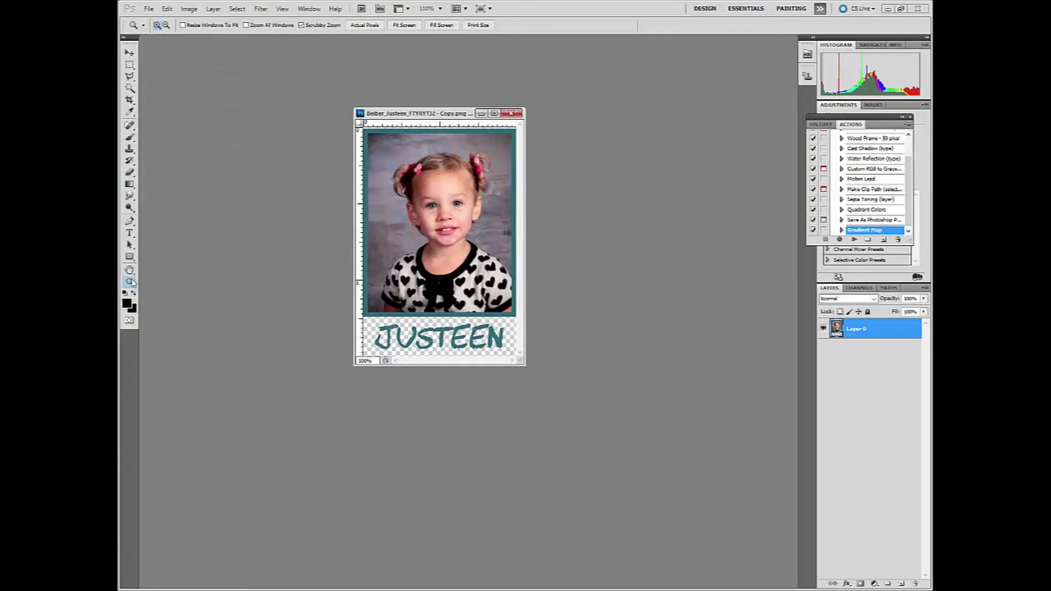
click(423, 210)
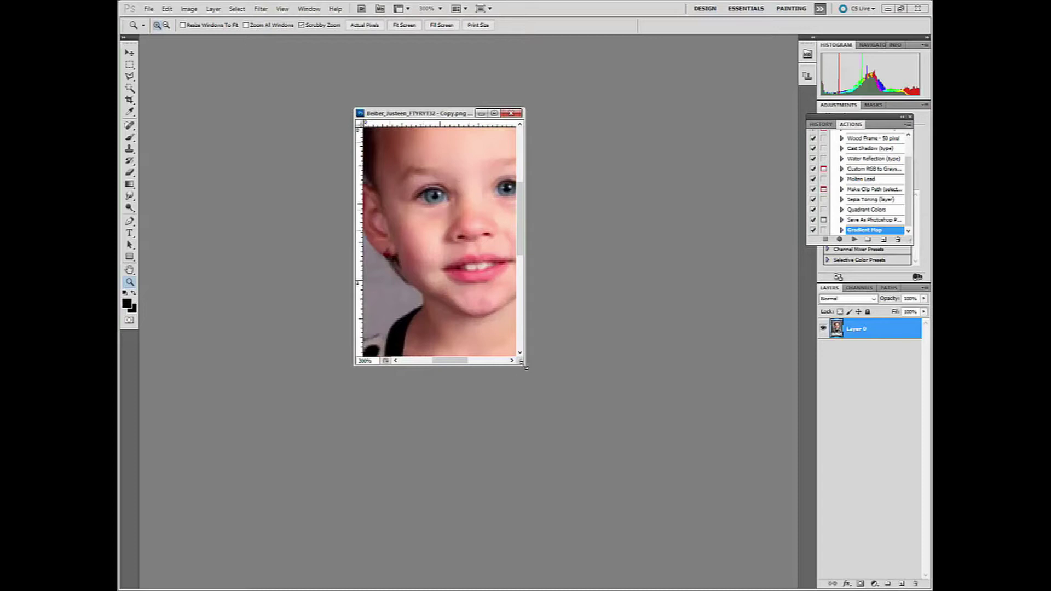
drag(525, 365, 766, 590)
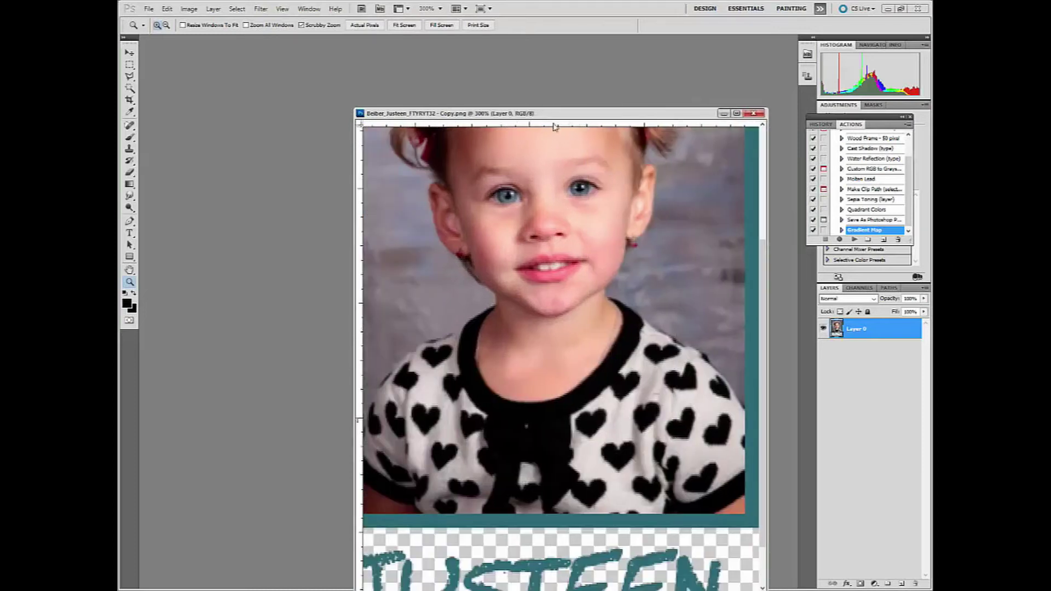
drag(553, 121, 464, 66)
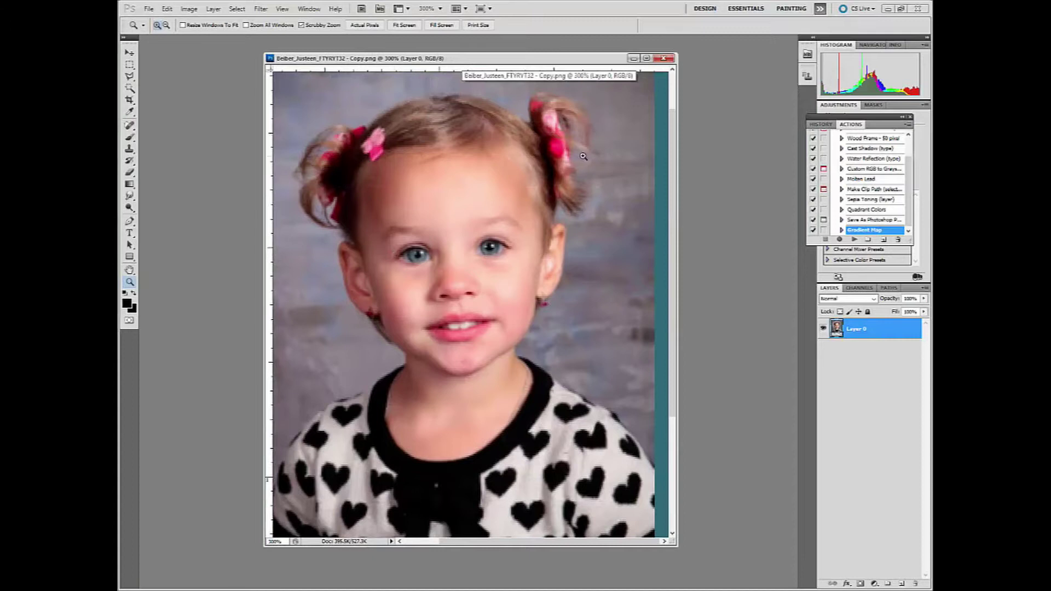
Step: Start recording a new action named "Sharpen Ind Comp" in the Default Actions set
click(883, 239)
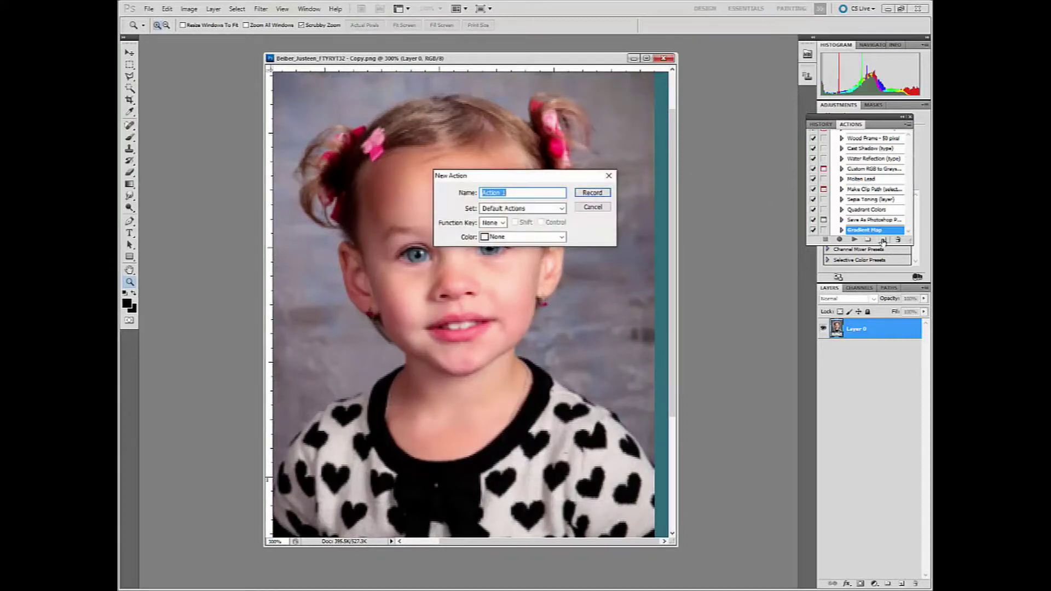
text(Sharpen Ind Comp)
click(593, 194)
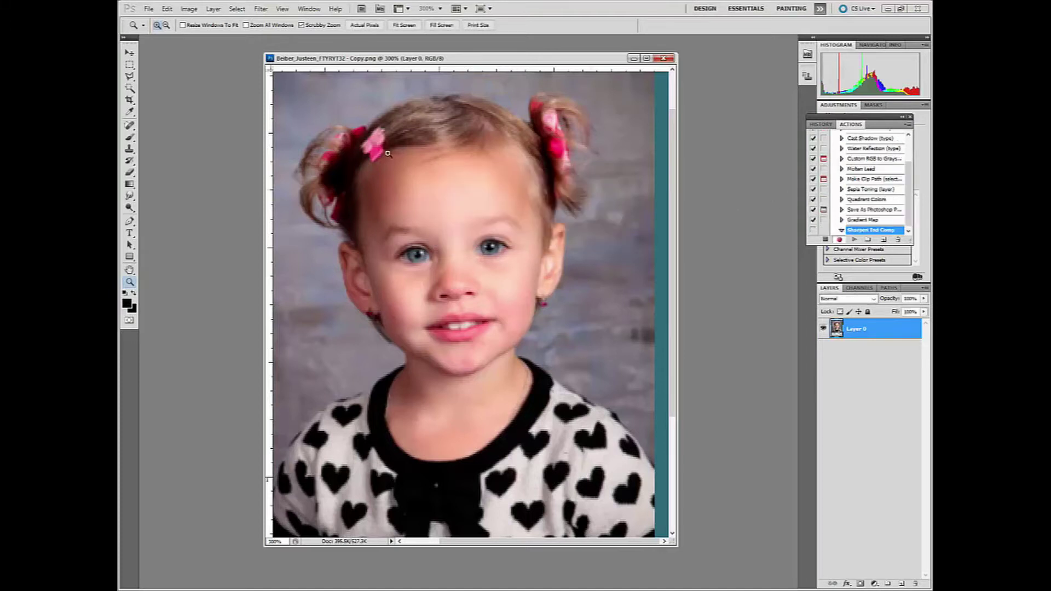
Step: Apply Unsharp Mask to the portrait with a slightly raised amount, 0.6 pixel radius and threshold 1
click(261, 9)
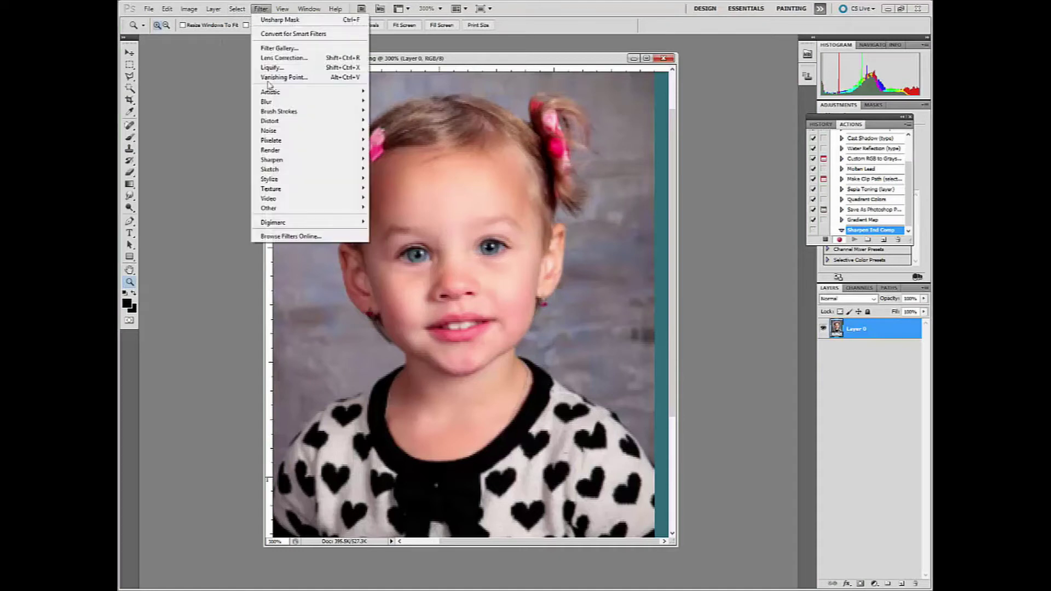
mouse_move(328, 159)
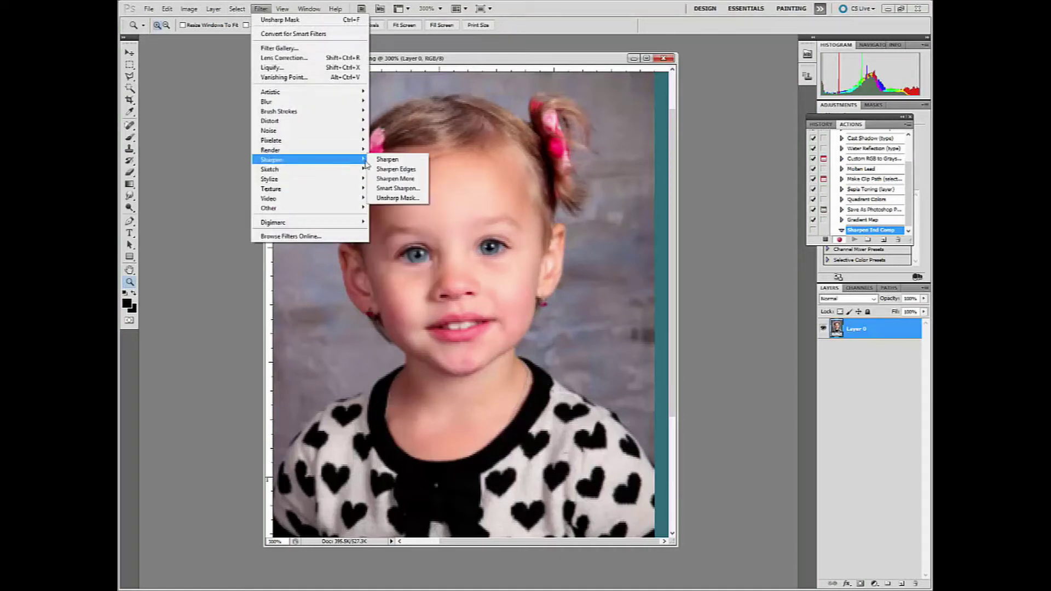
click(397, 198)
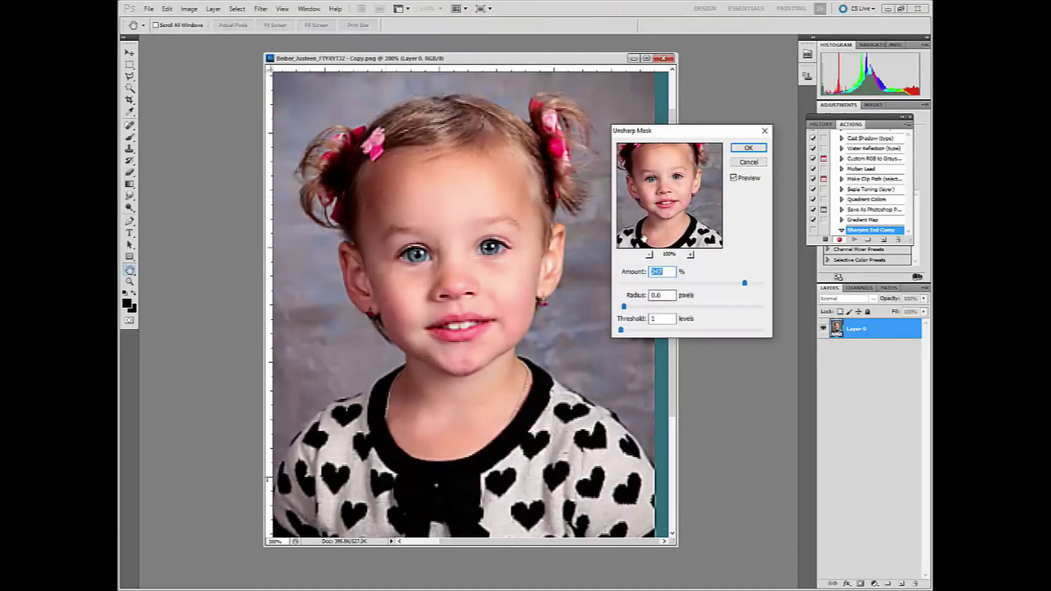
drag(669, 198, 673, 213)
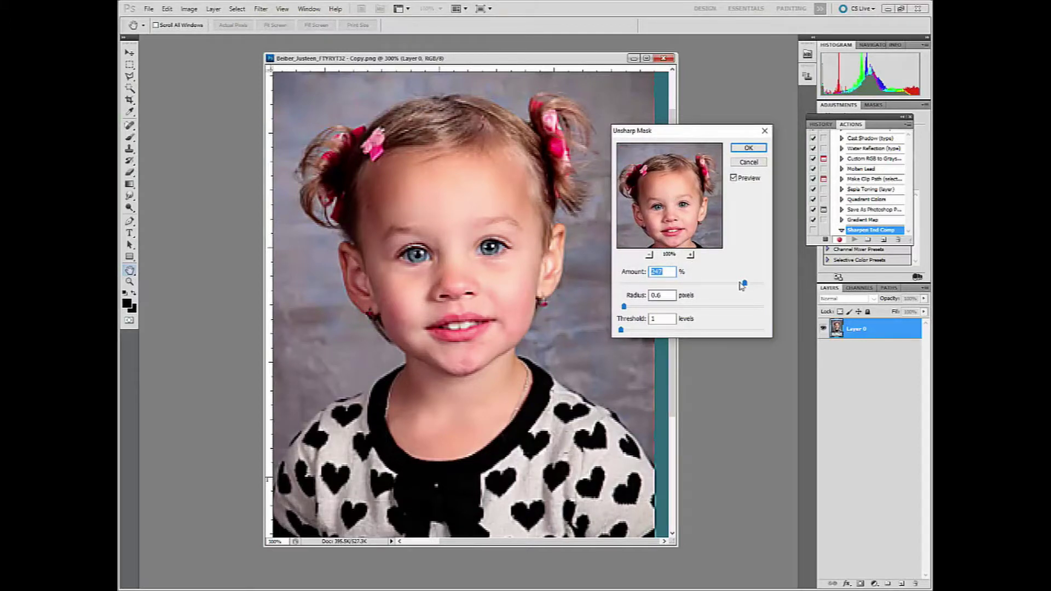
mouse_move(744, 284)
mouse_down()
mouse_move(709, 283)
mouse_move(754, 283)
mouse_up()
click(748, 149)
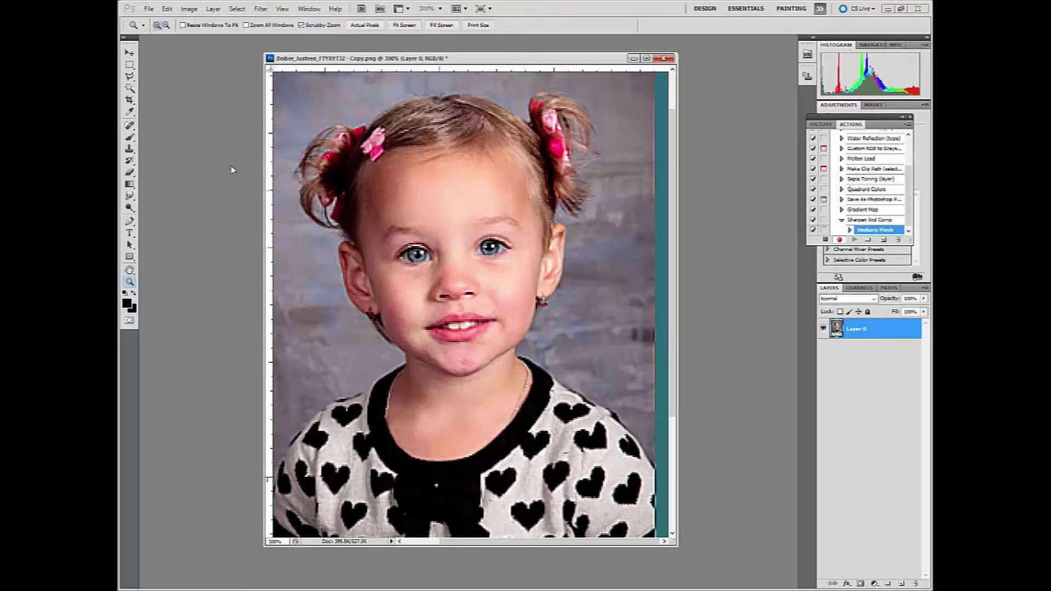
Step: Save and close the sharpened PNG as part of the Sharpen Ind Comp action and end its recording
click(148, 9)
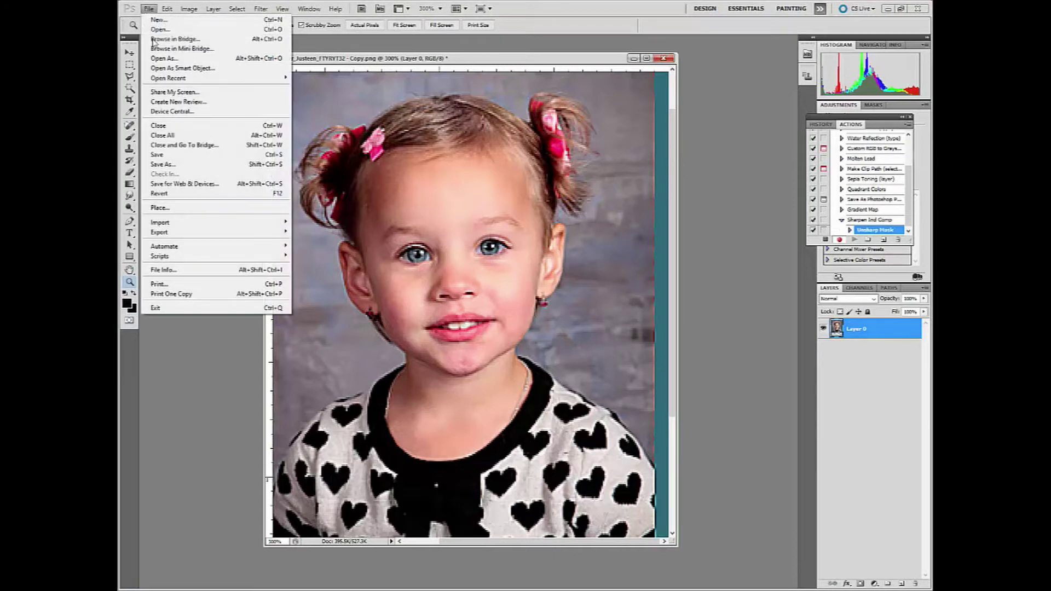
click(171, 157)
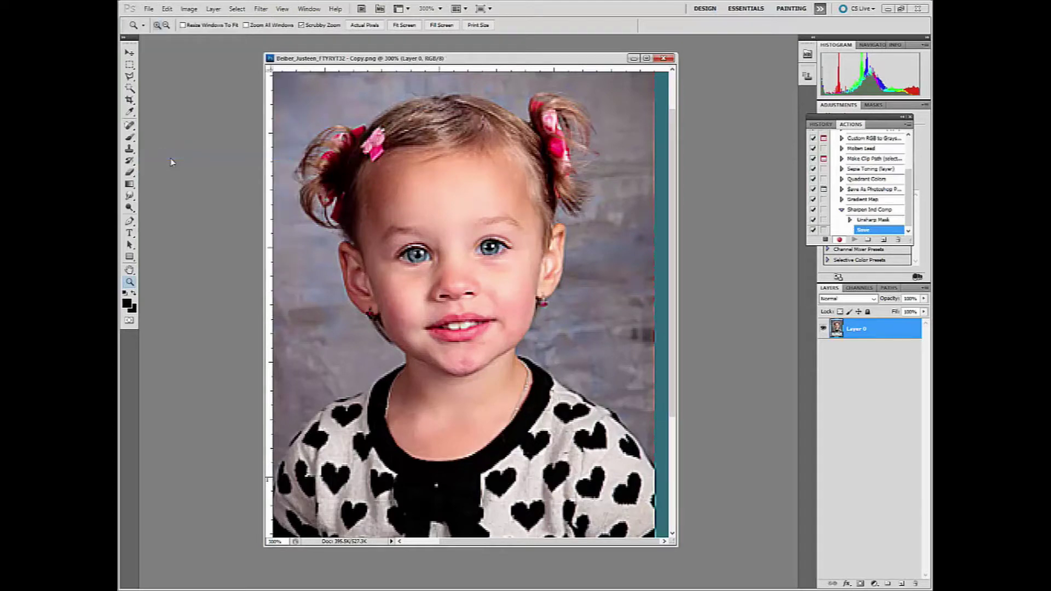
click(663, 58)
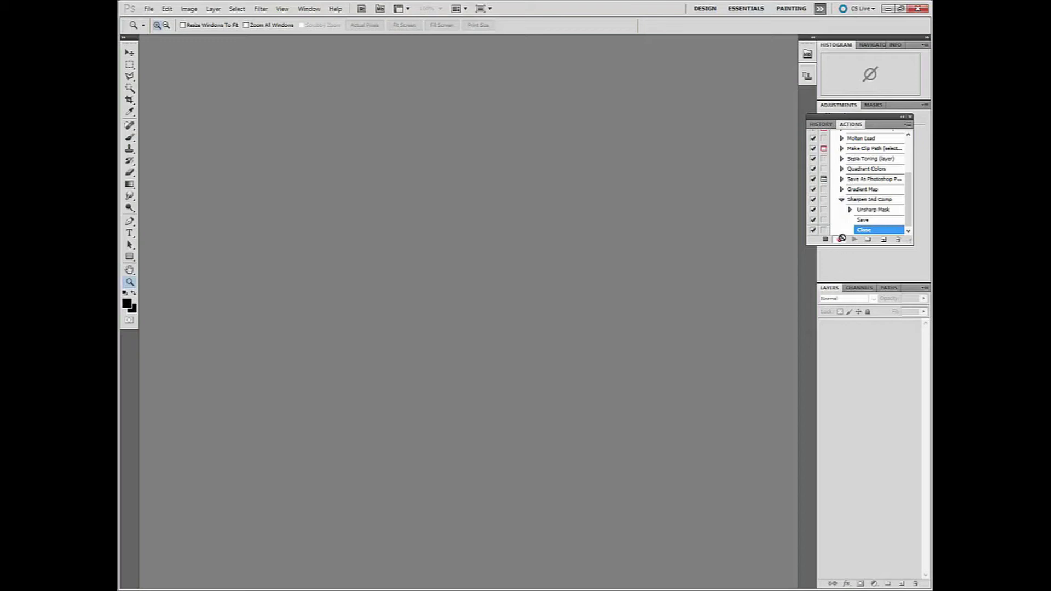
click(825, 239)
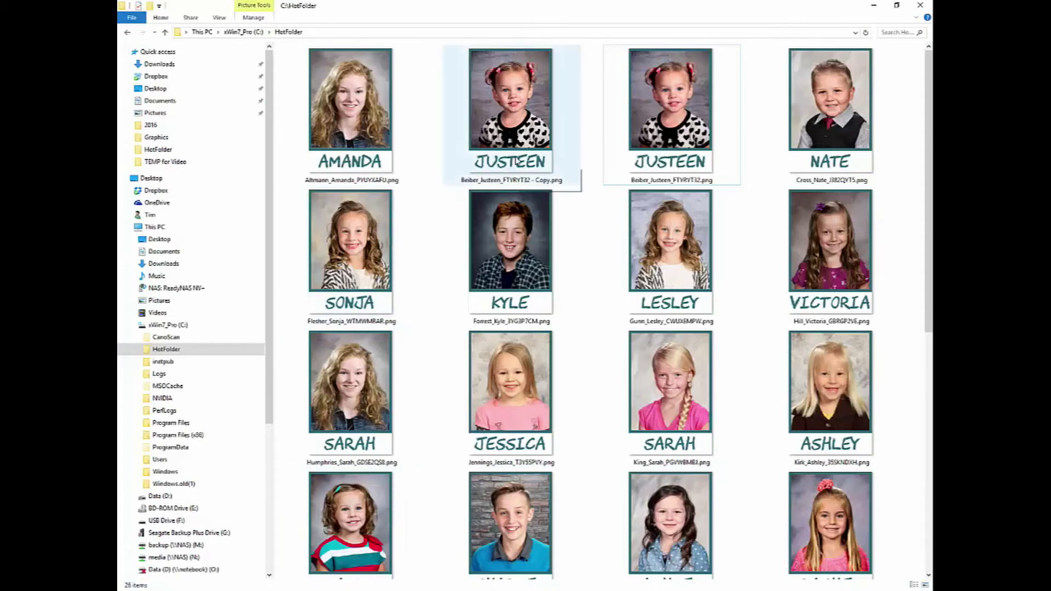
Step: In File Explorer, preview the second subject's portrait and delete the test copy from C:\HotFolder
click(539, 130)
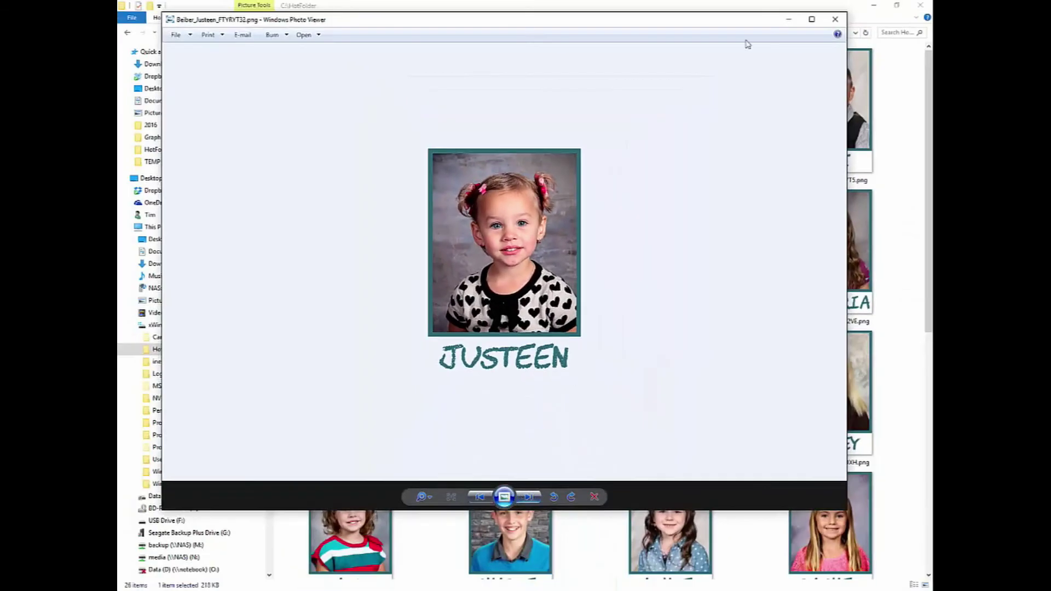
click(834, 19)
right_click(499, 113)
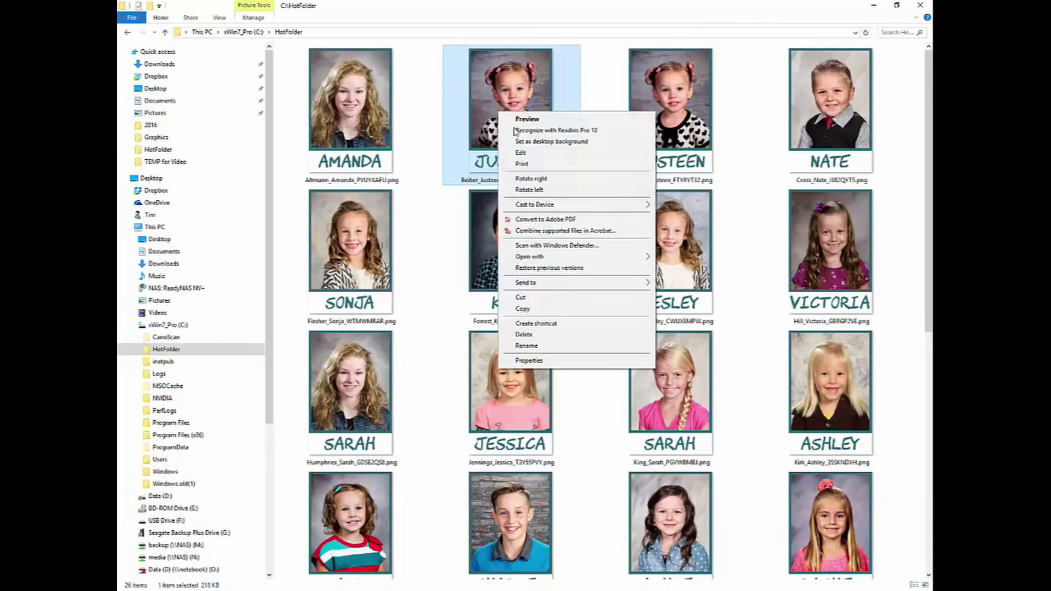
click(524, 335)
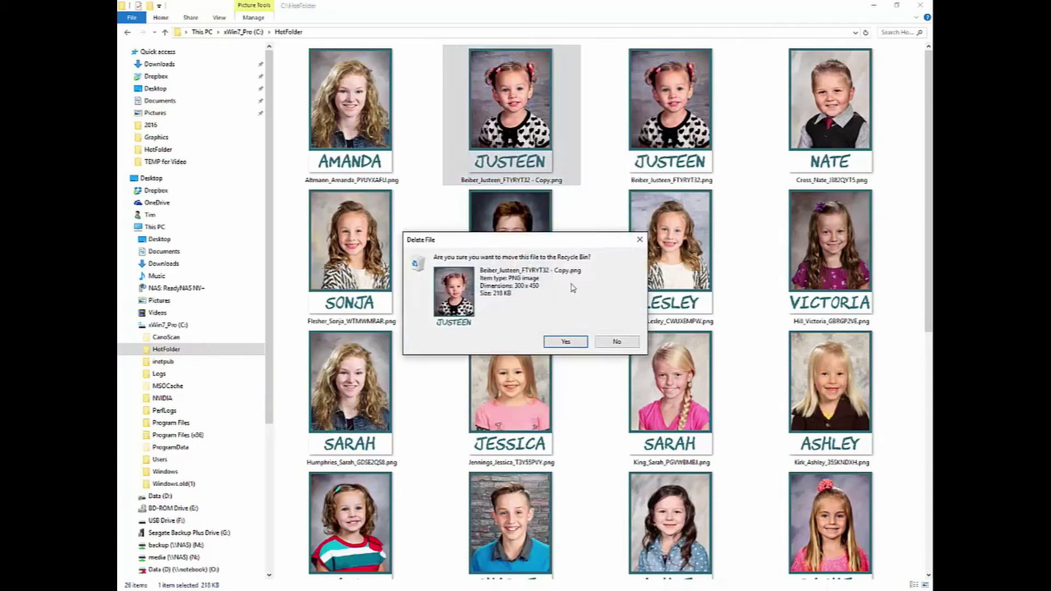
click(563, 342)
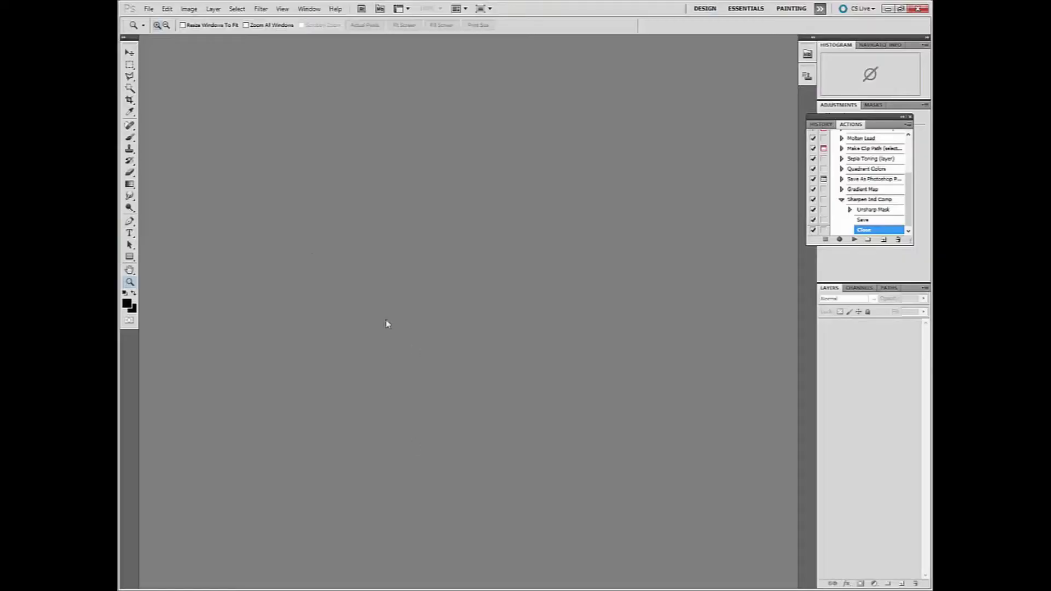
Step: In Photoshop, batch-run the Sharpen Ind Comp action on the C:\HotFolder\ folder with destination None
click(147, 9)
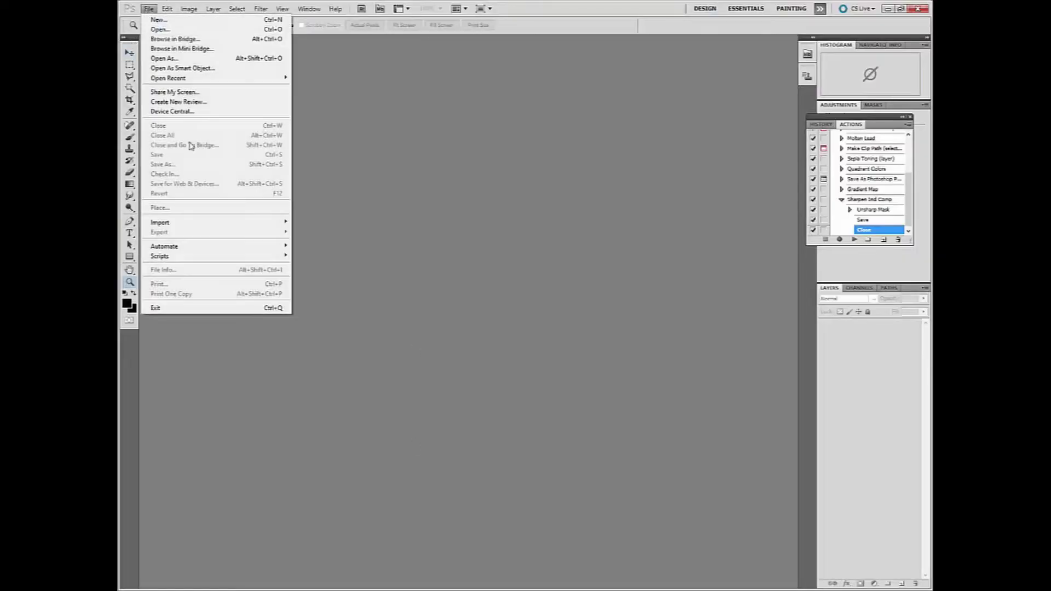
mouse_move(192, 245)
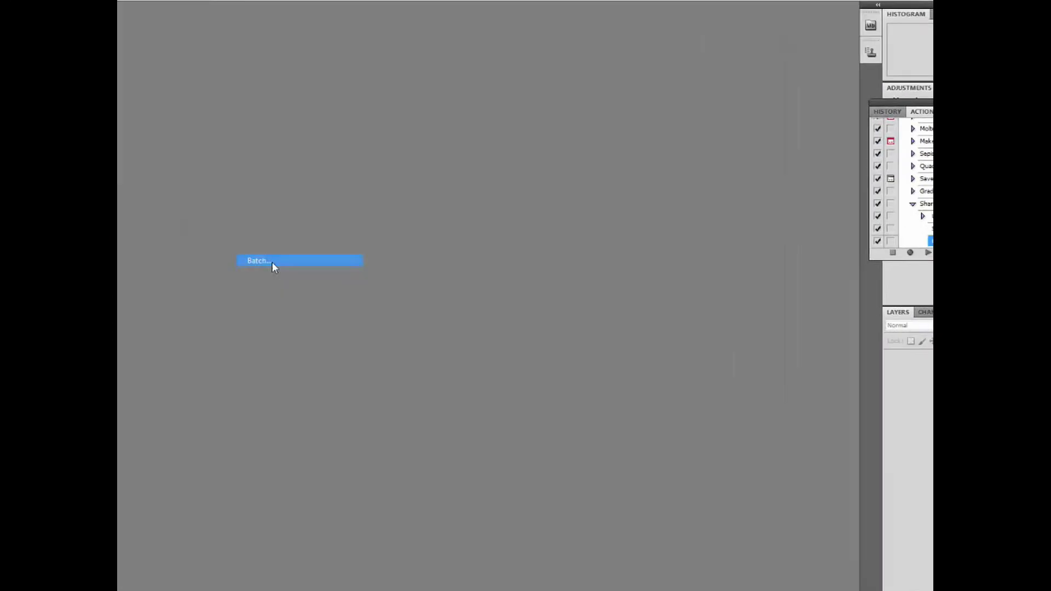
click(272, 262)
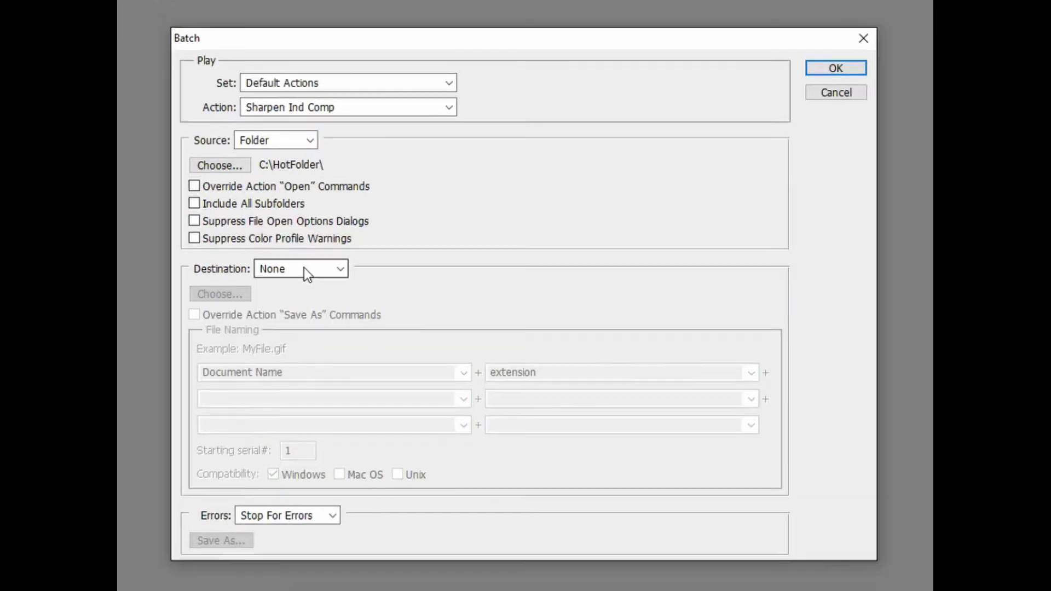
click(836, 68)
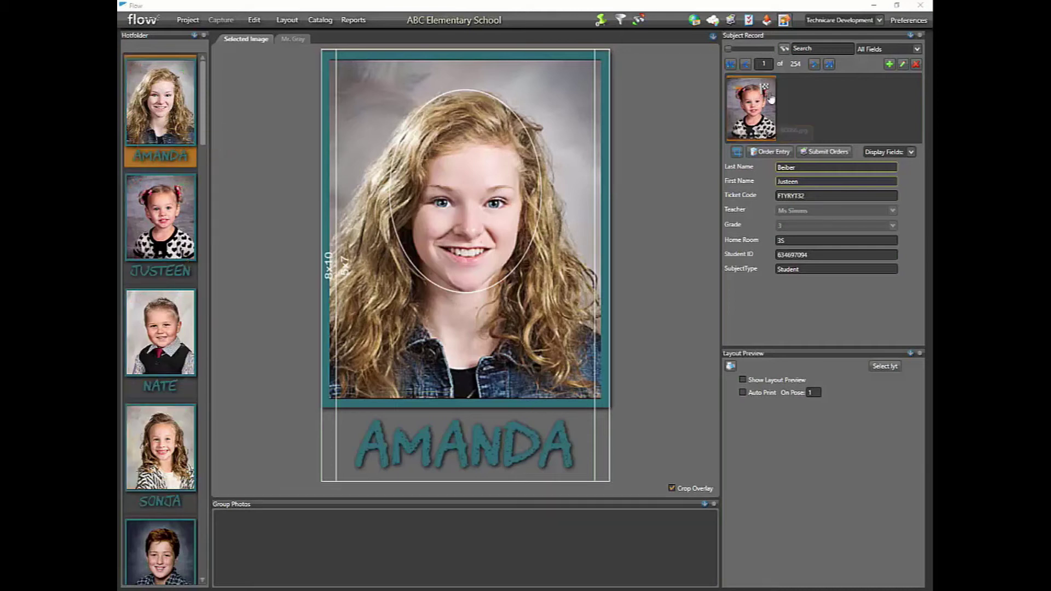
Step: Switch to Flow and add a subject record with last name Comp and first name 3S
click(887, 64)
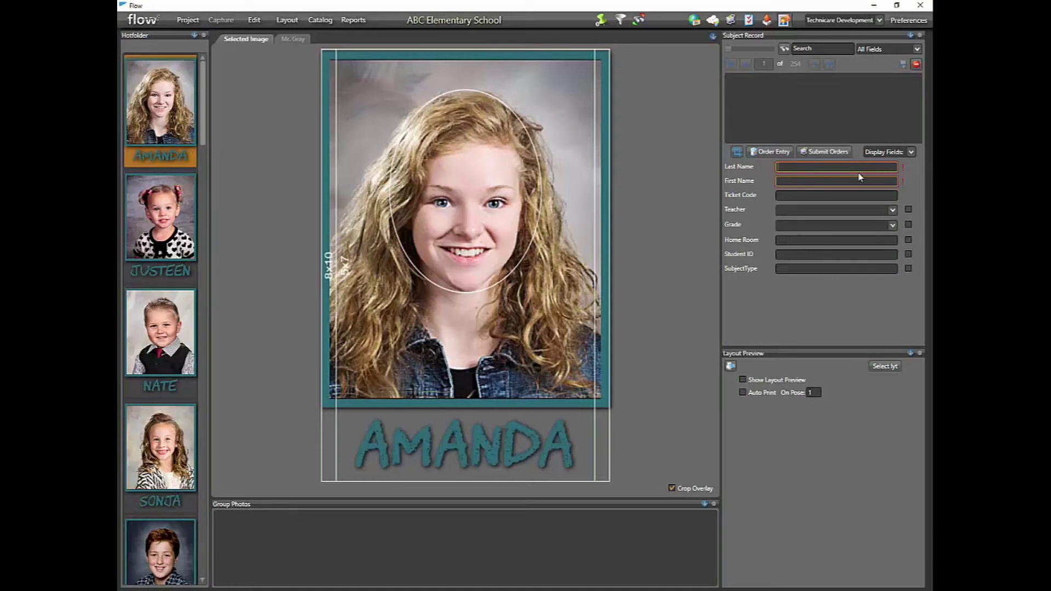
text(C)
text(35)
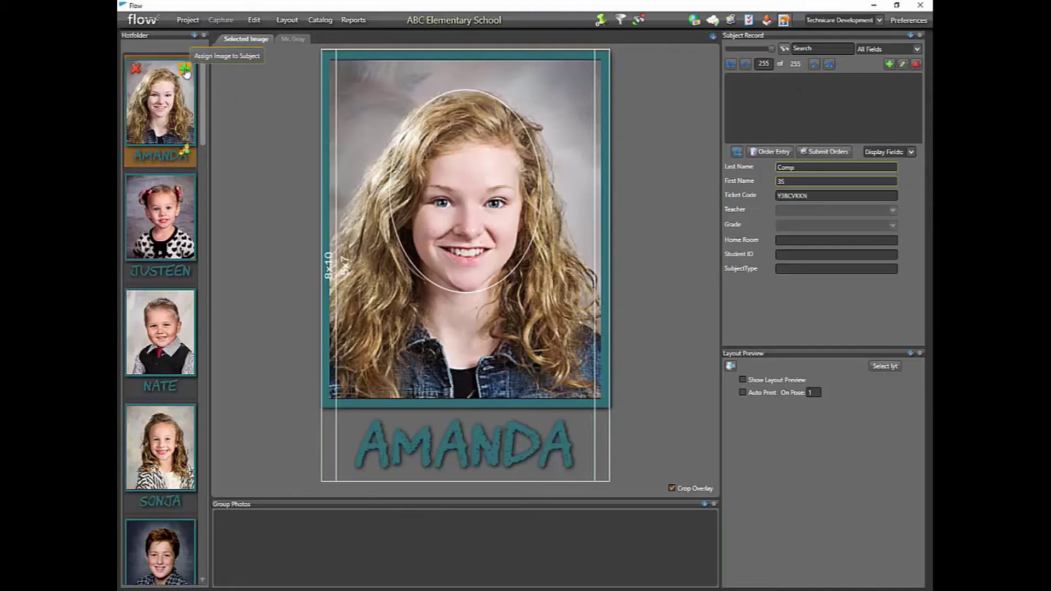
Step: Assign every hotfolder image, one after another in listed order, to the new 3S Comp subject
click(185, 70)
click(186, 70)
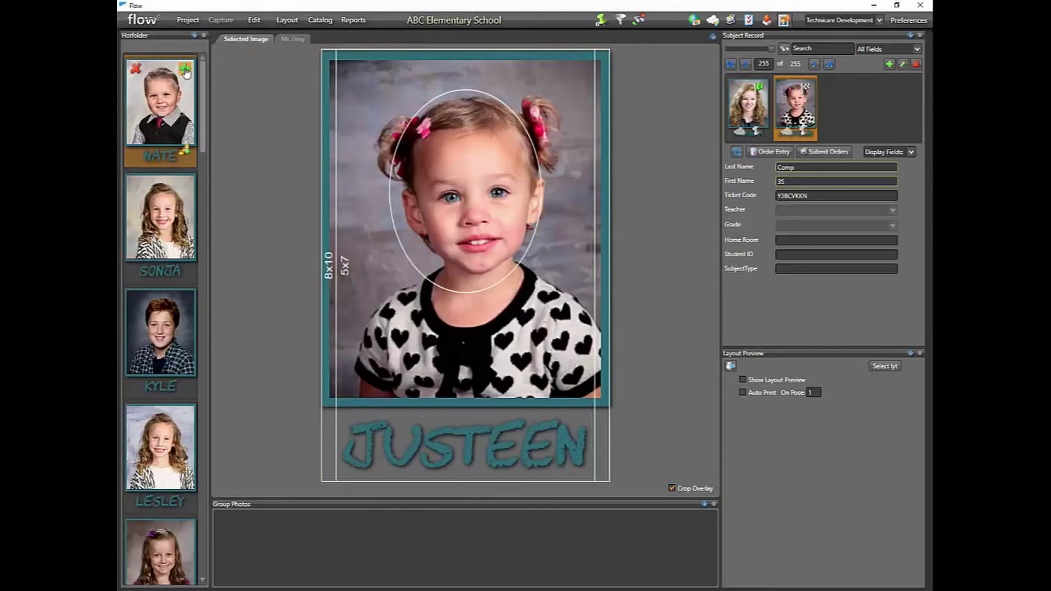
click(185, 70)
click(185, 70)
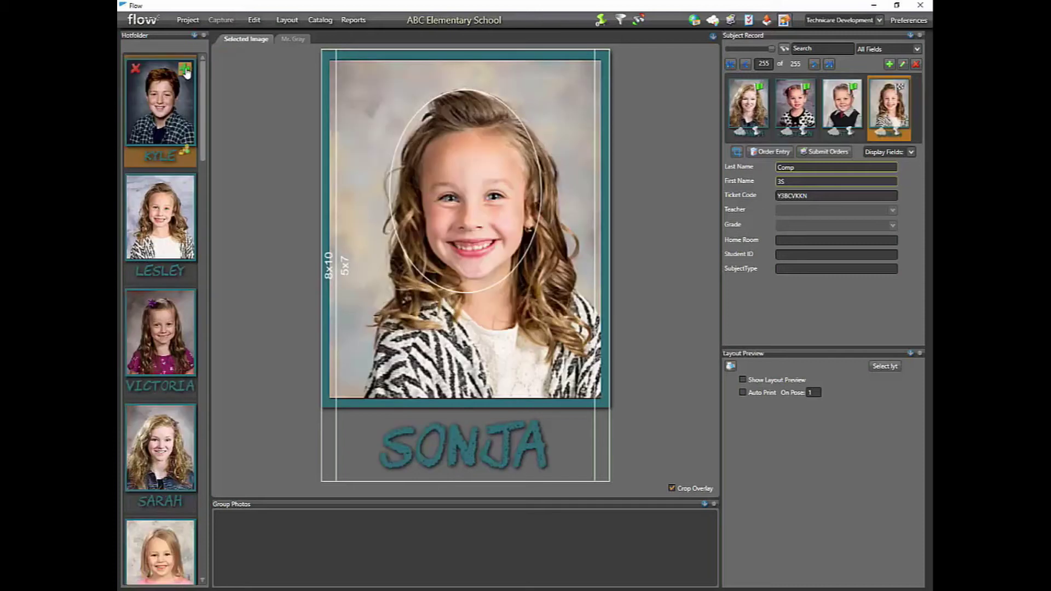
click(186, 70)
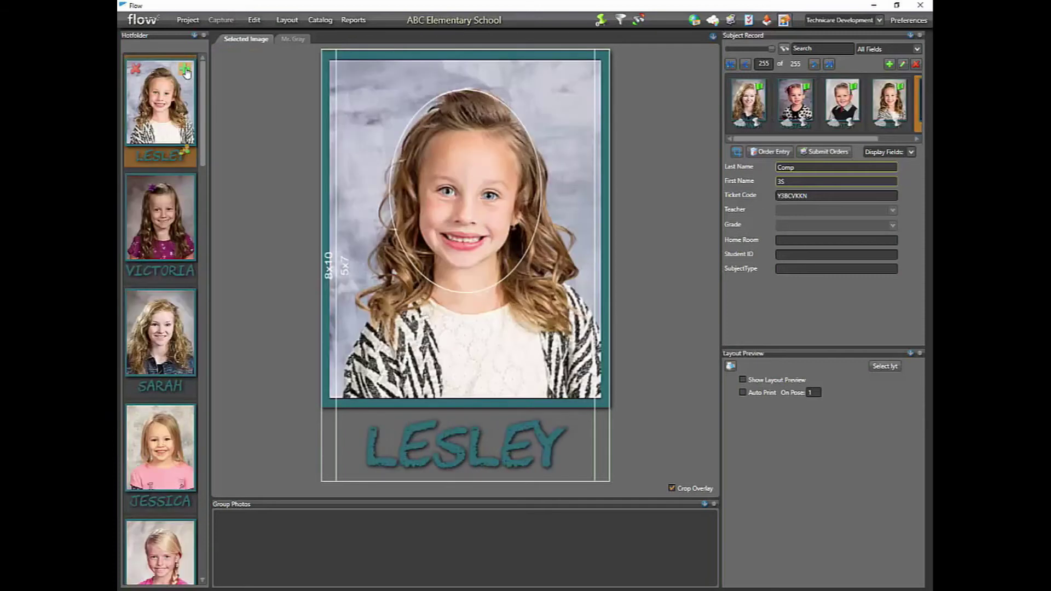
click(186, 70)
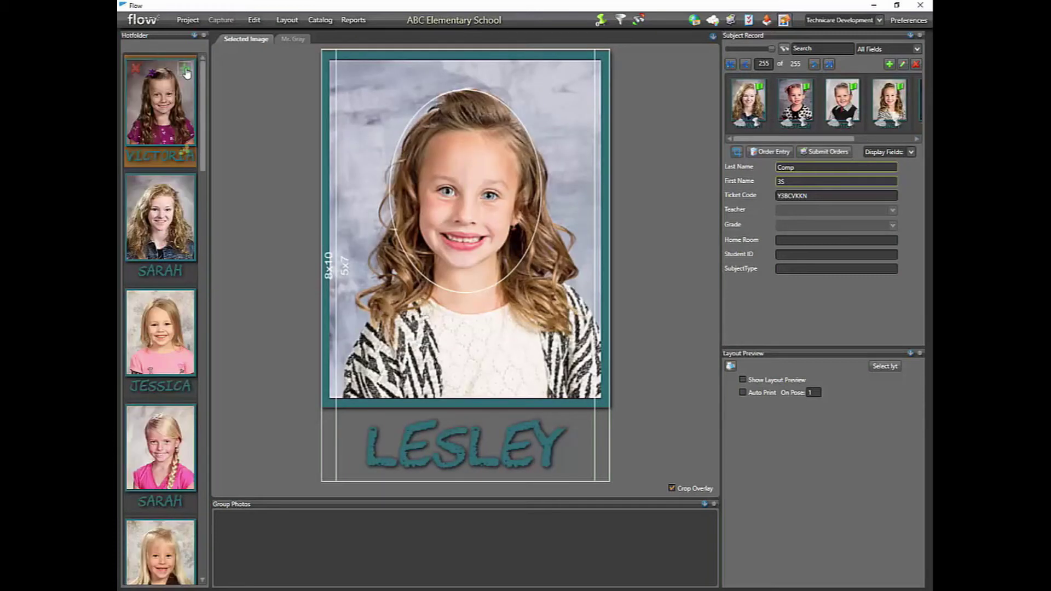
click(185, 70)
click(185, 70)
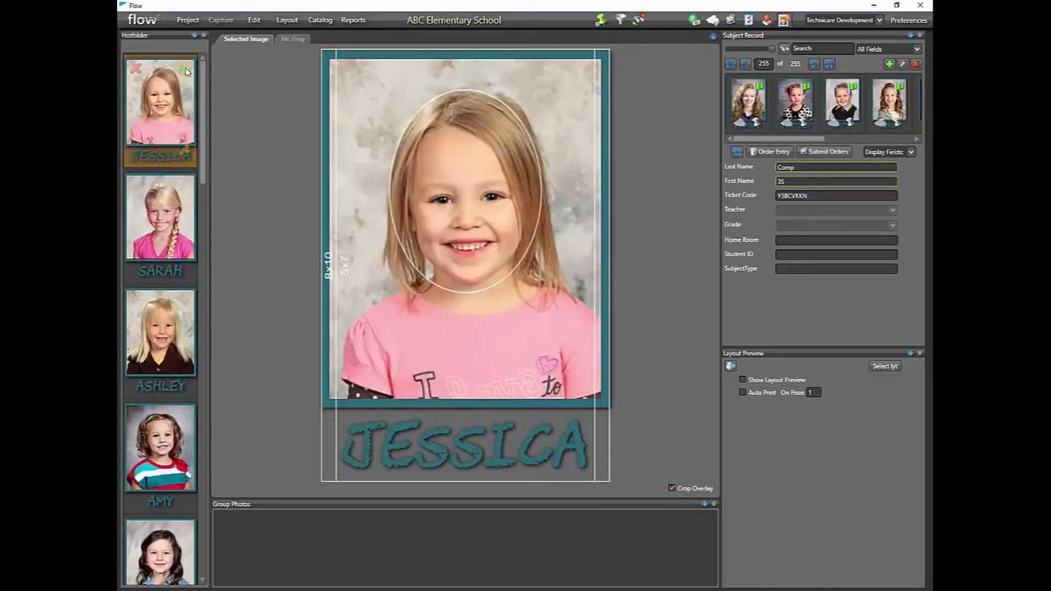
click(185, 70)
click(186, 70)
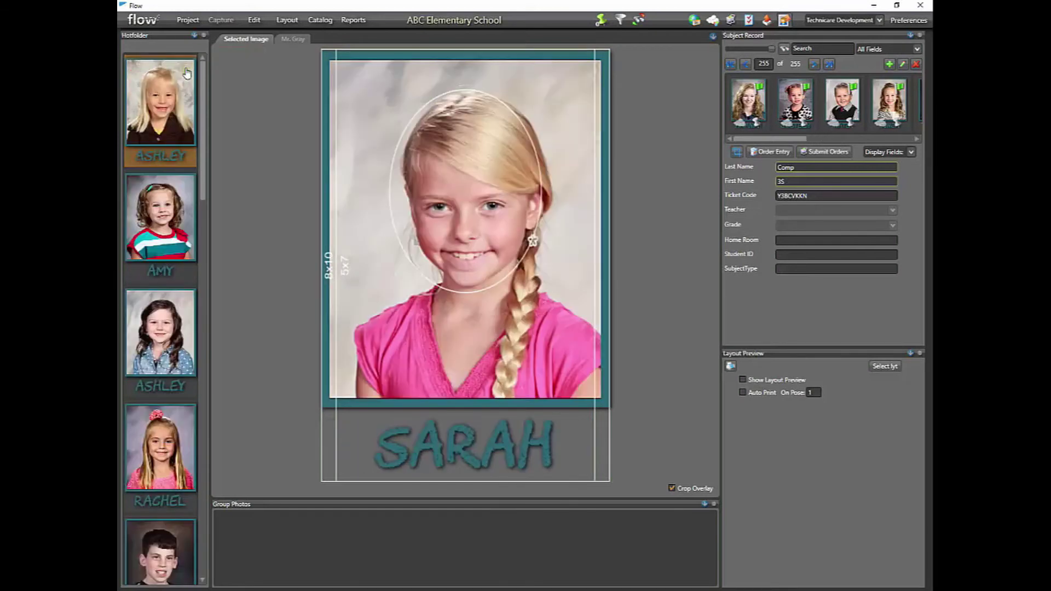
click(186, 70)
click(185, 70)
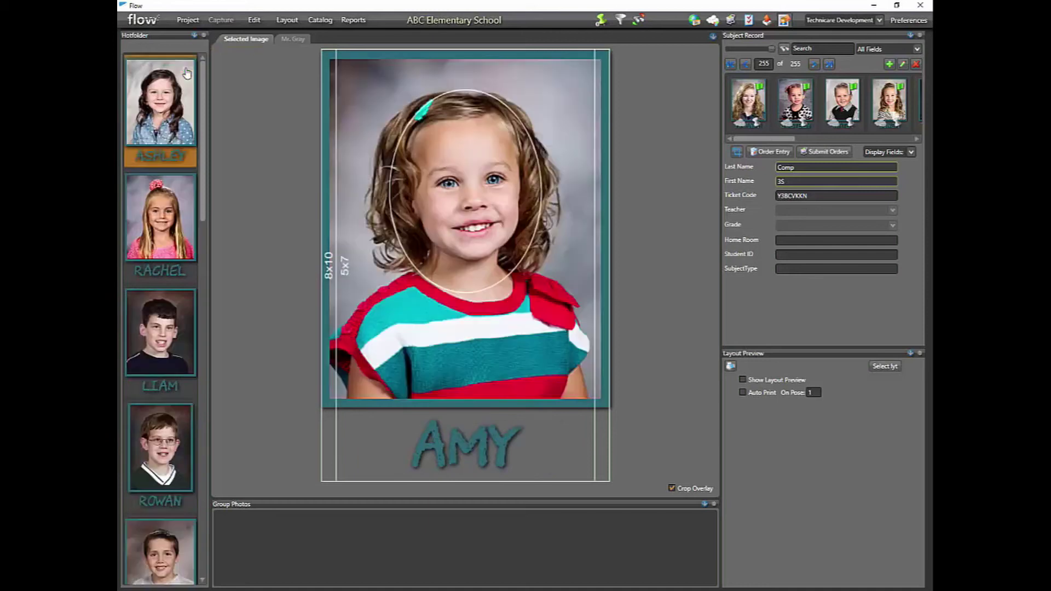
click(185, 70)
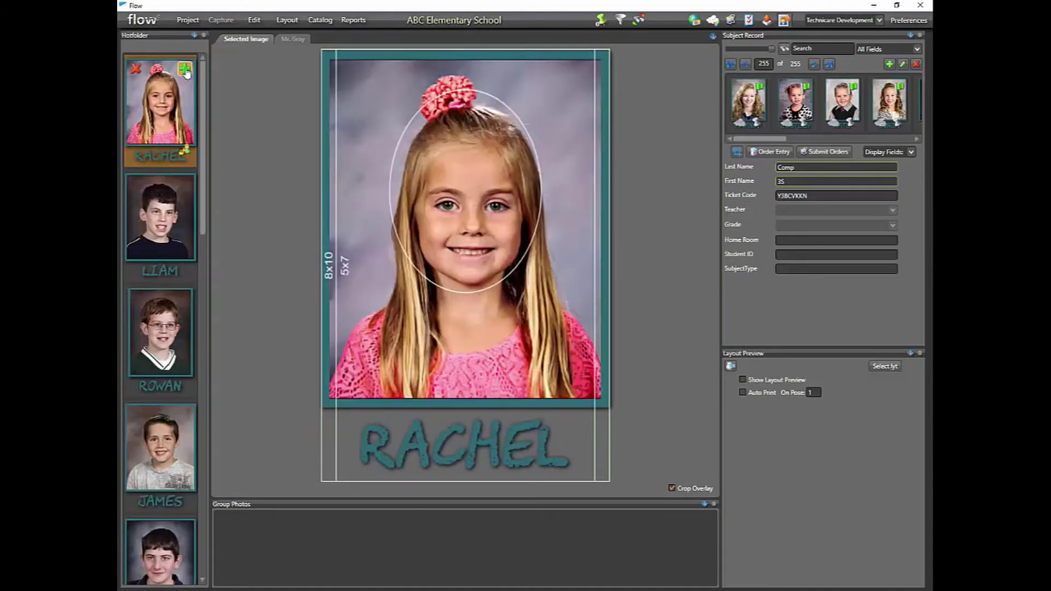
click(186, 70)
click(185, 70)
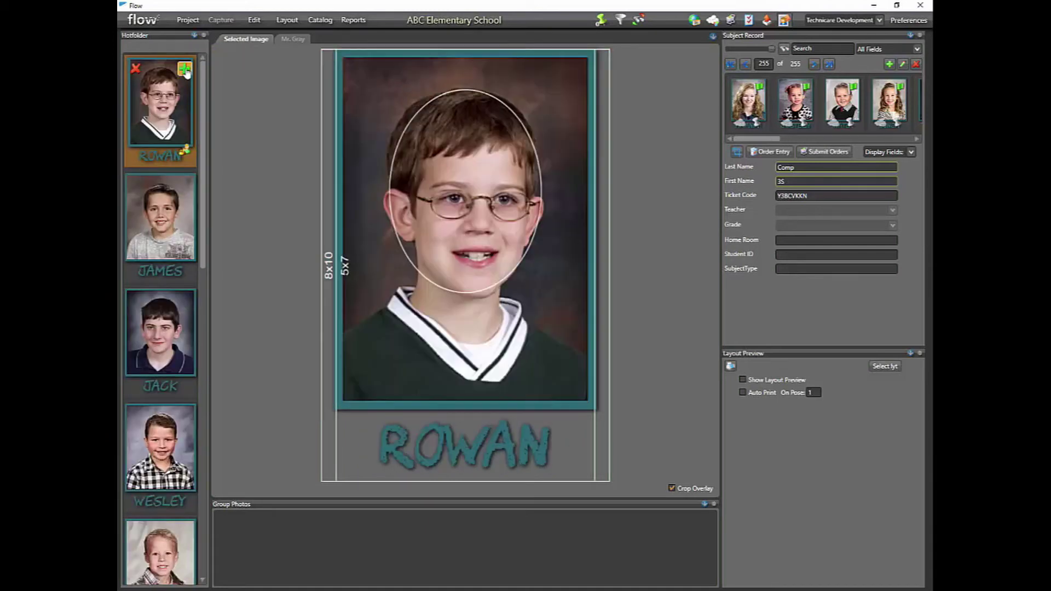
click(185, 70)
click(185, 70)
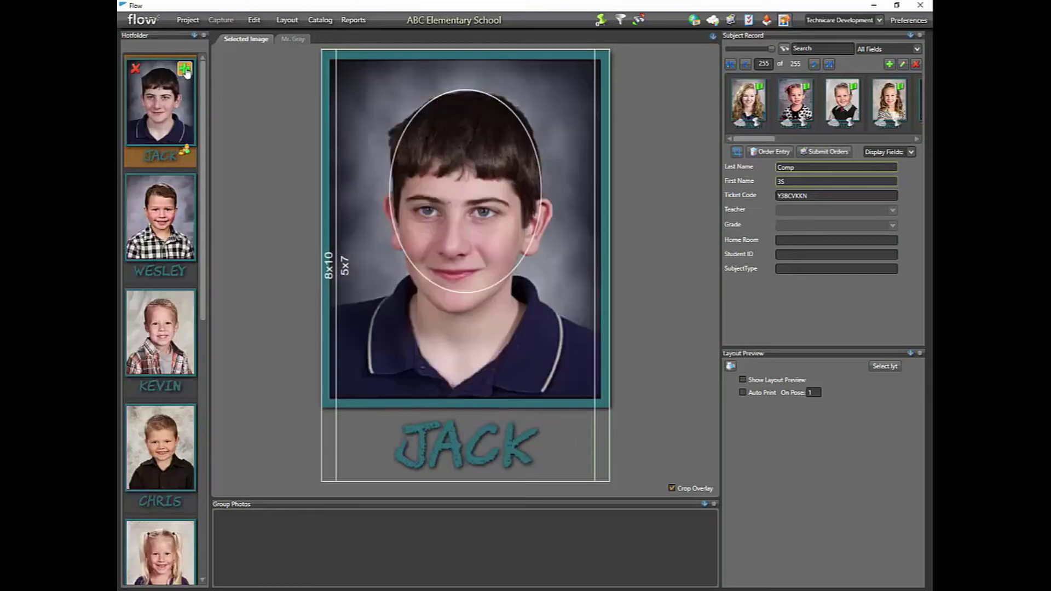
click(186, 70)
click(186, 70)
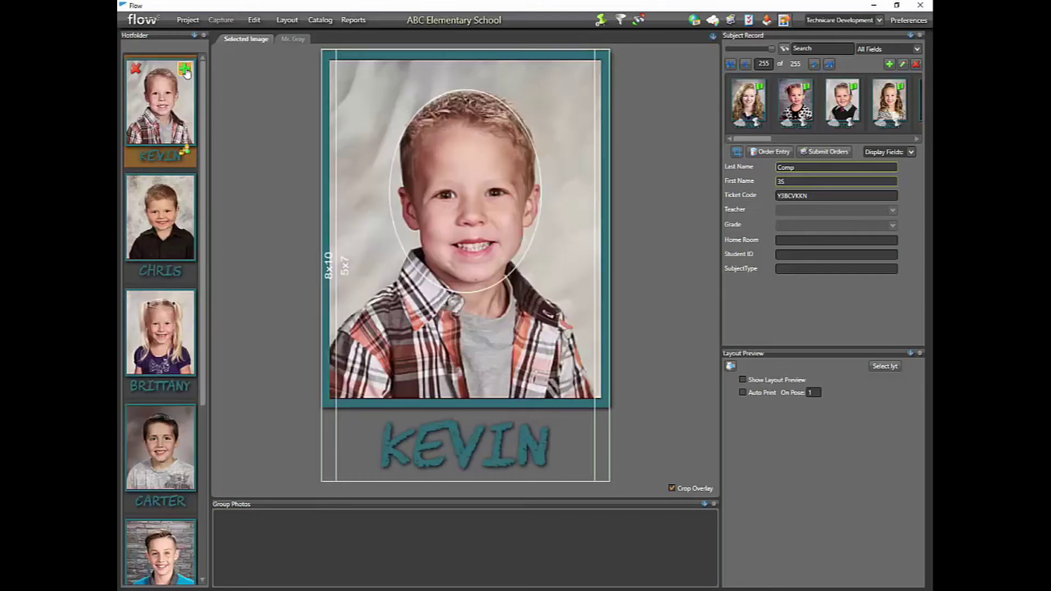
click(186, 70)
click(186, 70)
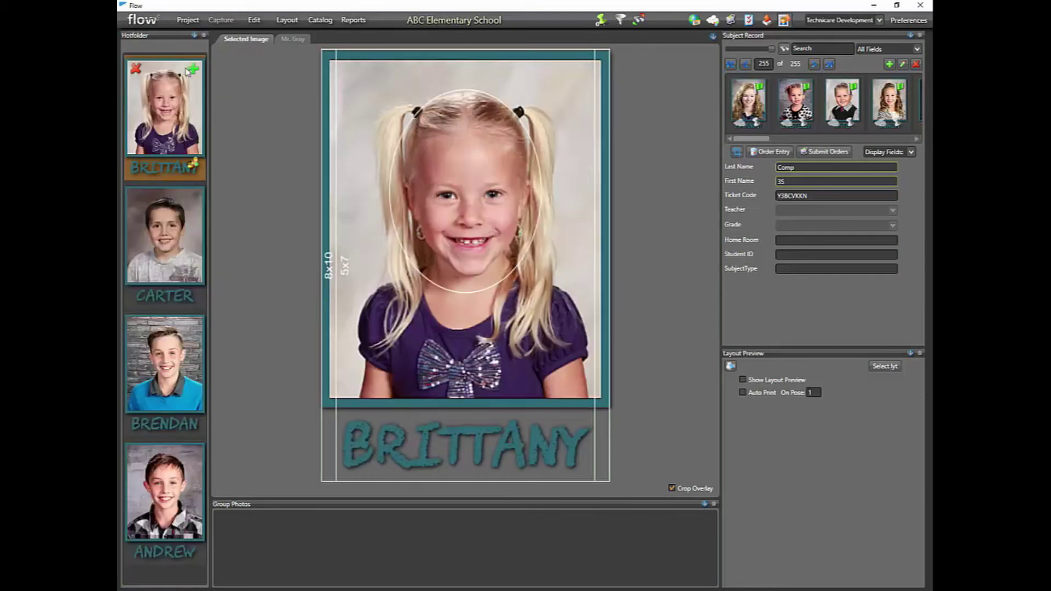
click(194, 70)
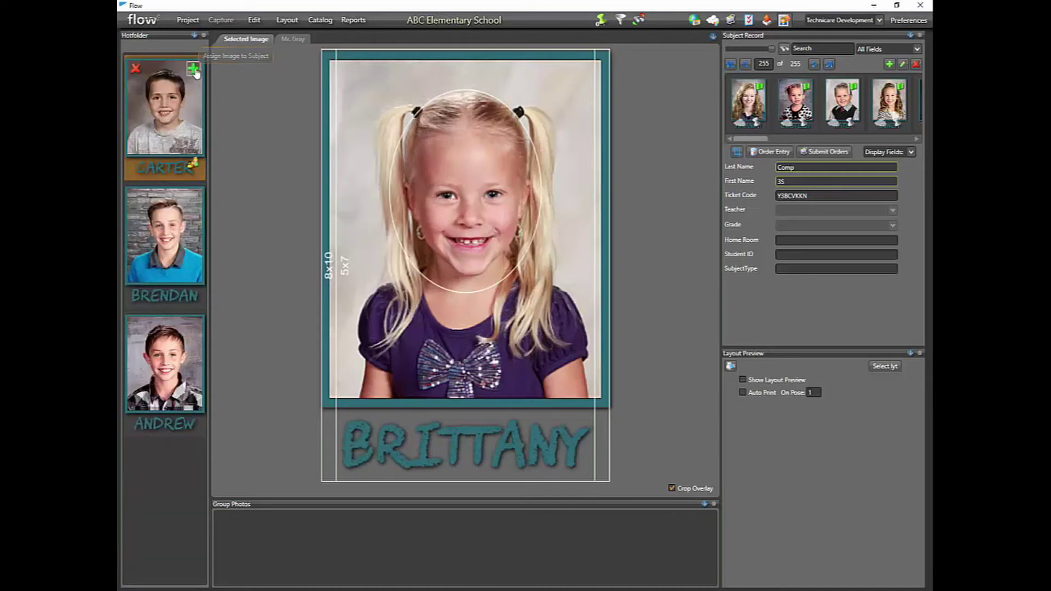
click(194, 70)
click(194, 70)
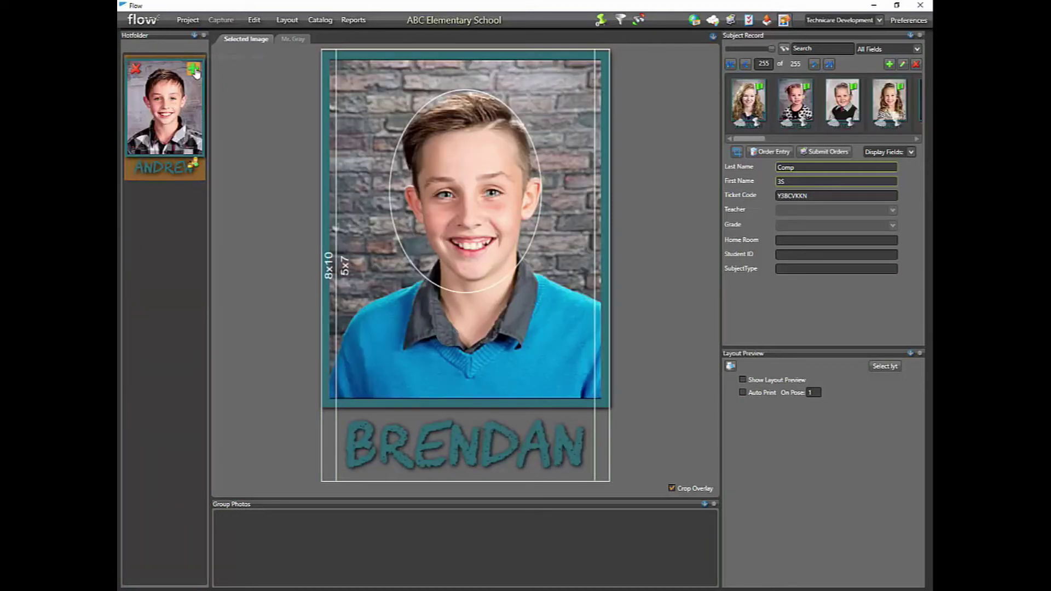
click(194, 70)
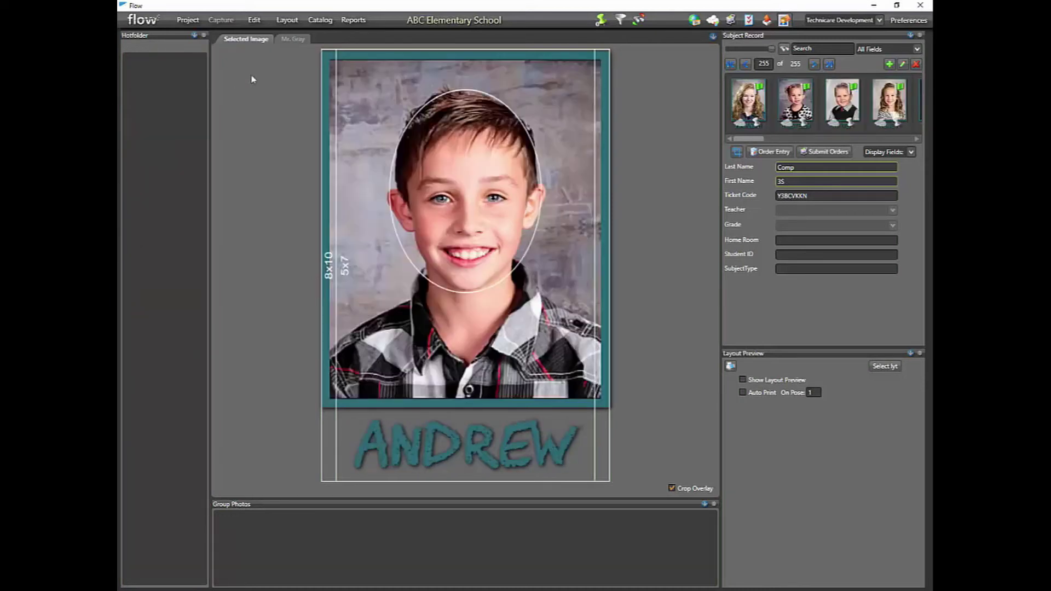
Step: Load the Comp-25.lyt layout from the CSM-School folder and inspect its first photo placeholder and CompBkg.jpg background
click(294, 24)
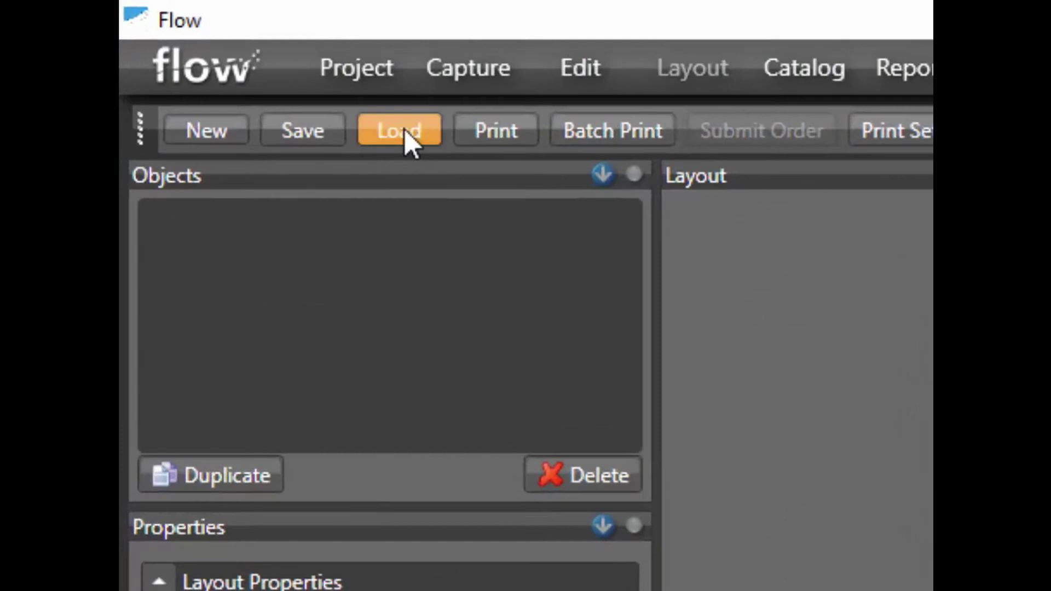
click(202, 40)
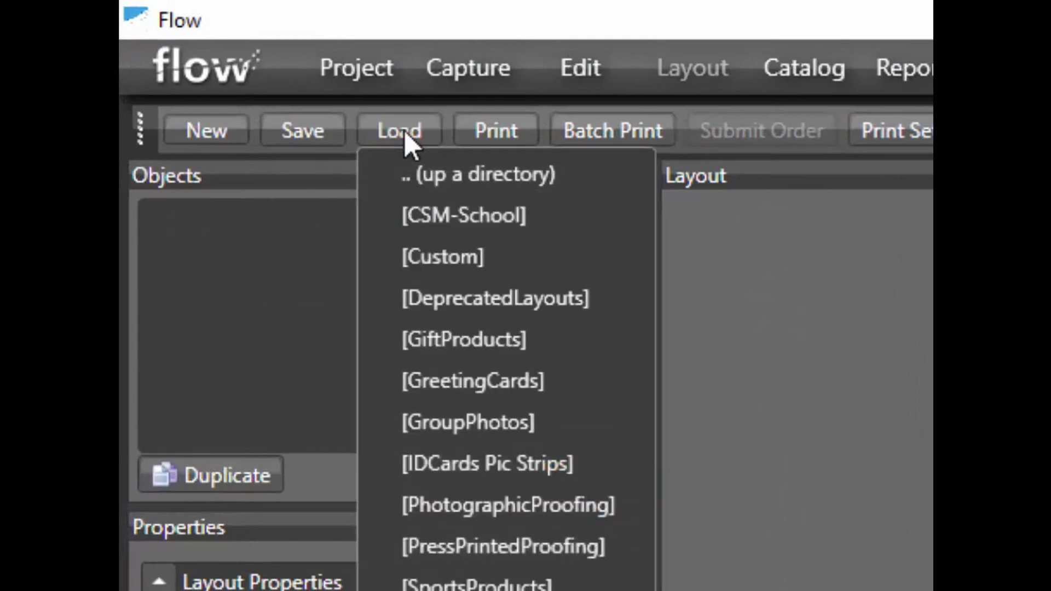
click(436, 215)
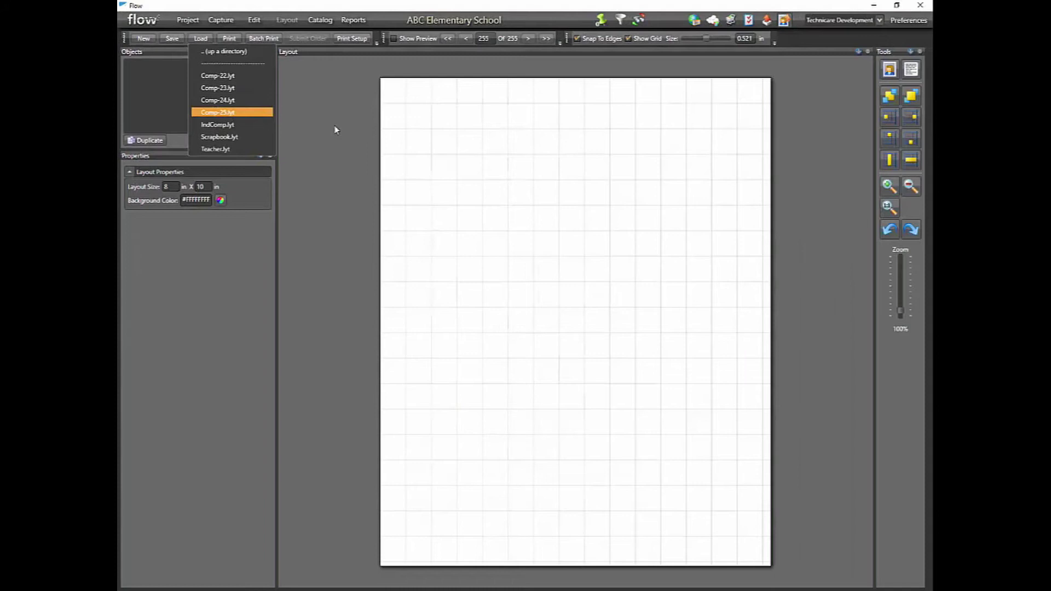
key(Return)
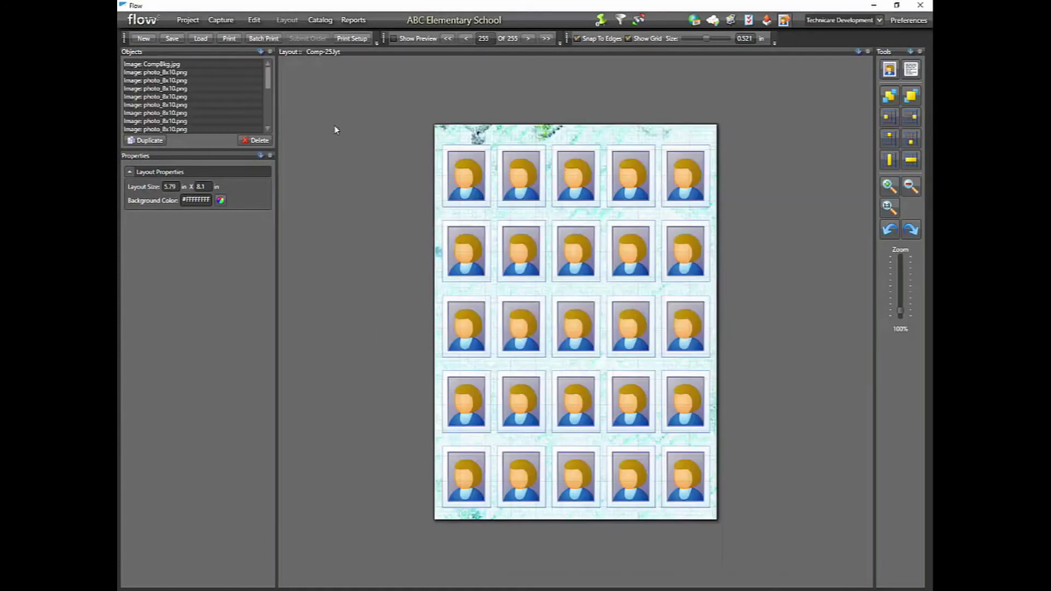
click(214, 76)
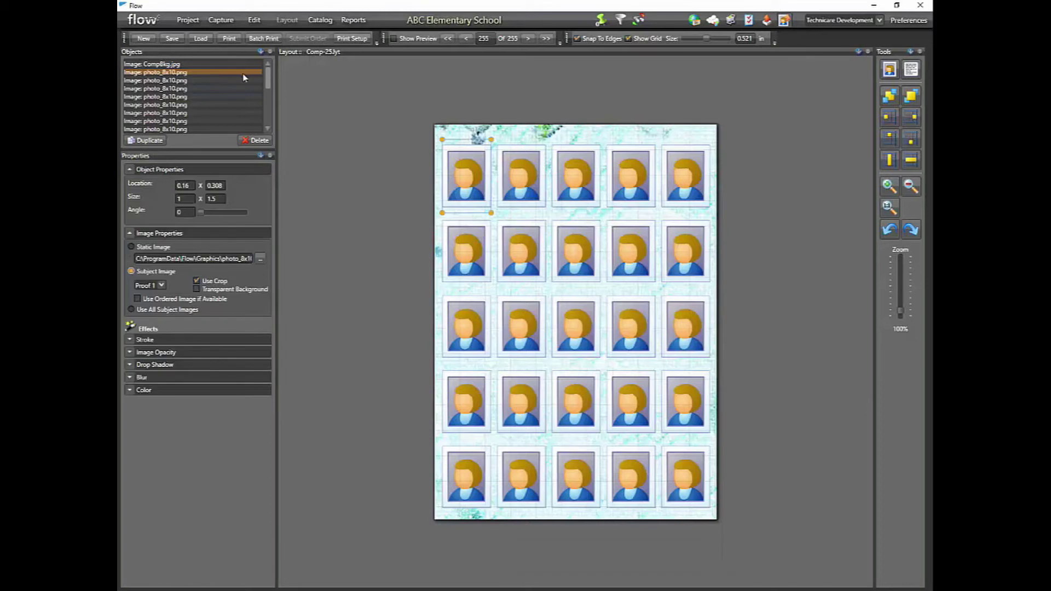
click(239, 65)
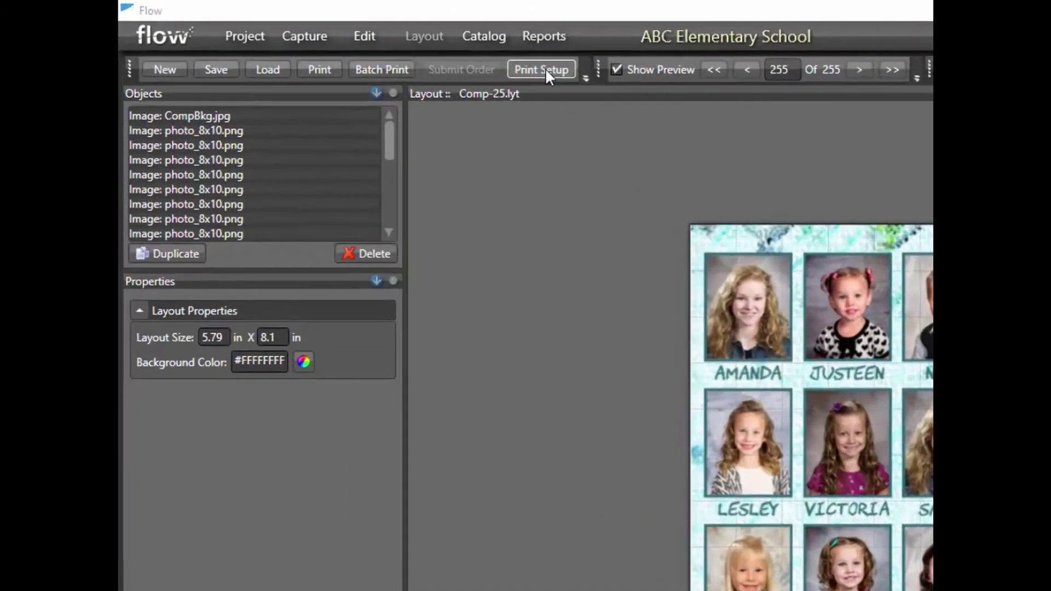
Step: Set the print-to-image output to JPG format and stop using the subject image file name in the layout file name
click(352, 39)
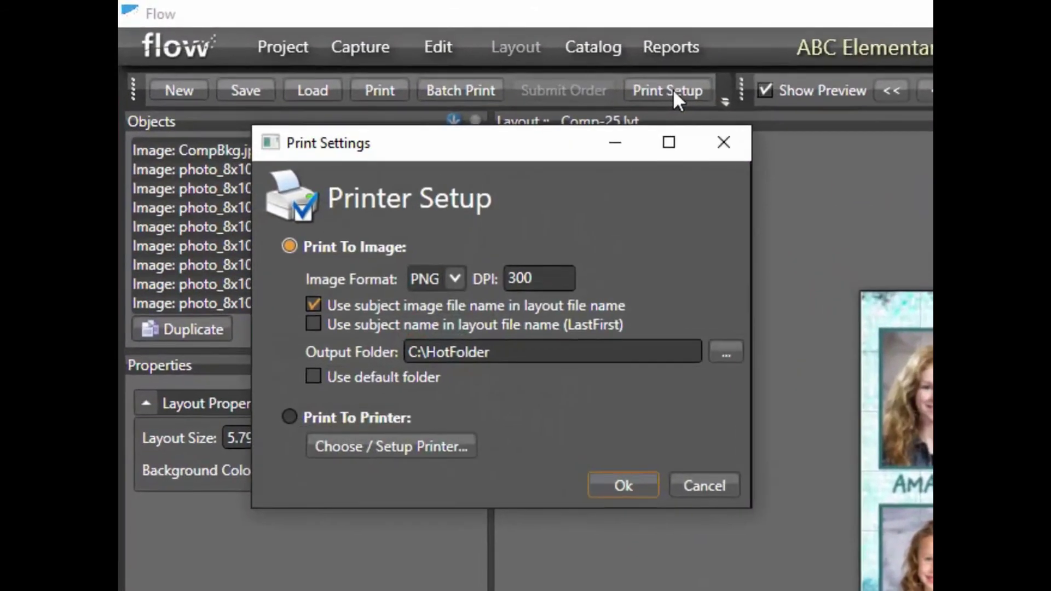
click(457, 275)
click(441, 302)
click(313, 304)
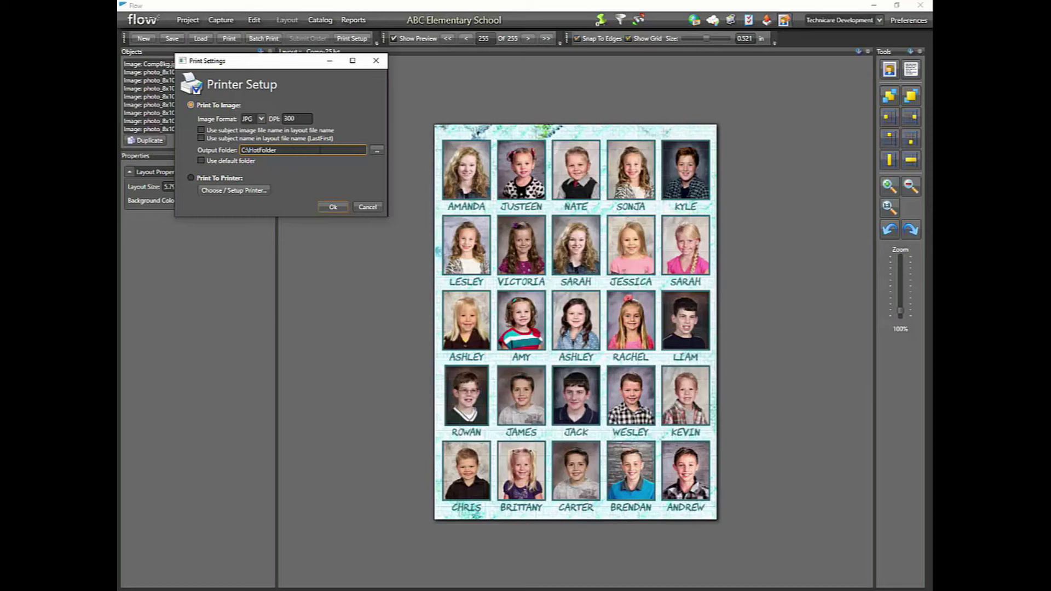
Step: Set the output folder to C:\ProgramData\Flow\Graphics\CSM-School and print the Comp-25.lyt composite to an image
click(377, 150)
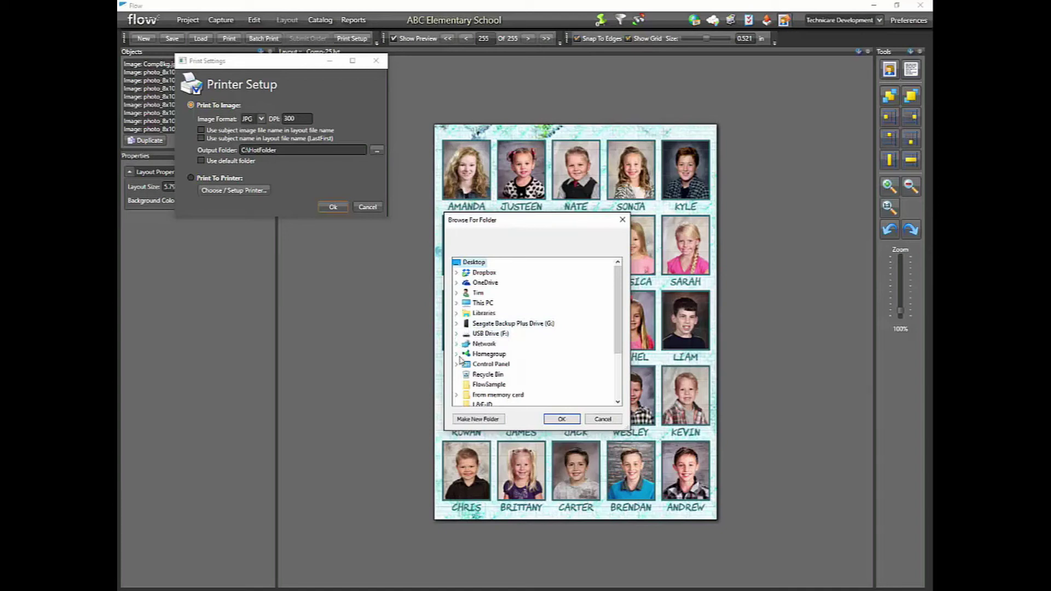
click(457, 302)
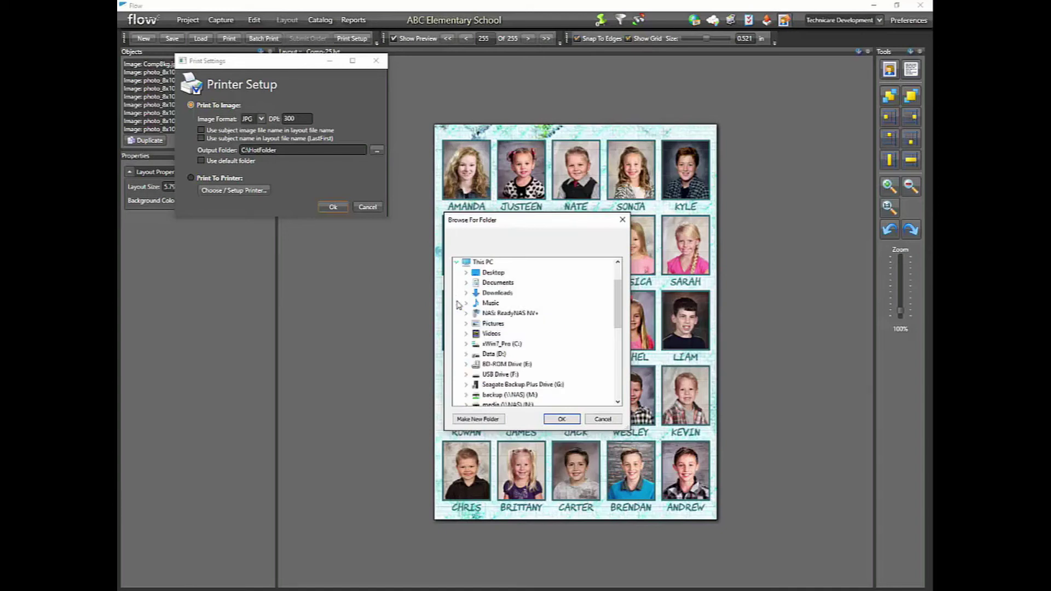
click(467, 343)
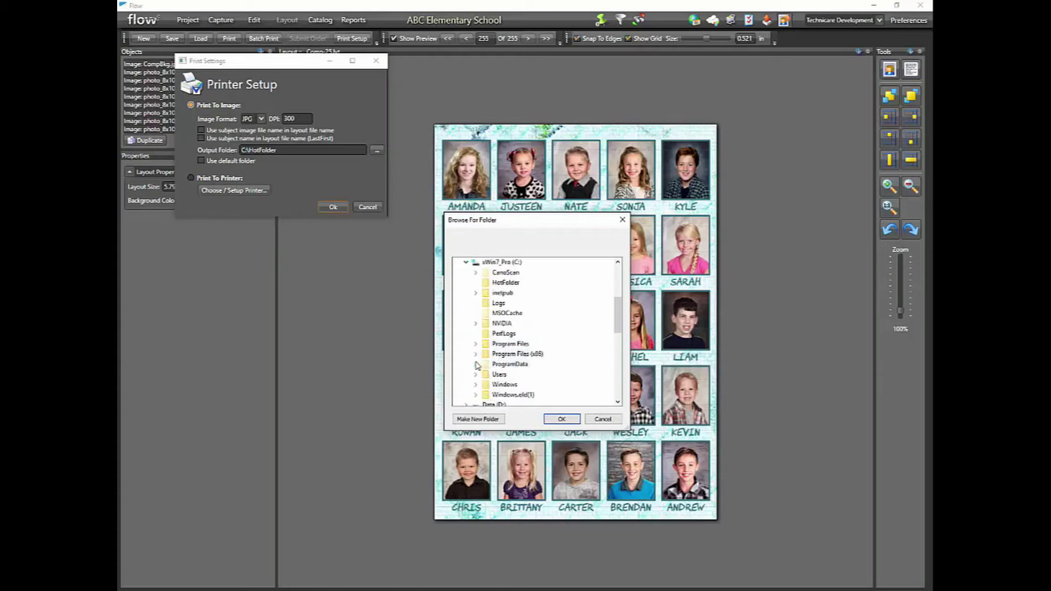
click(476, 365)
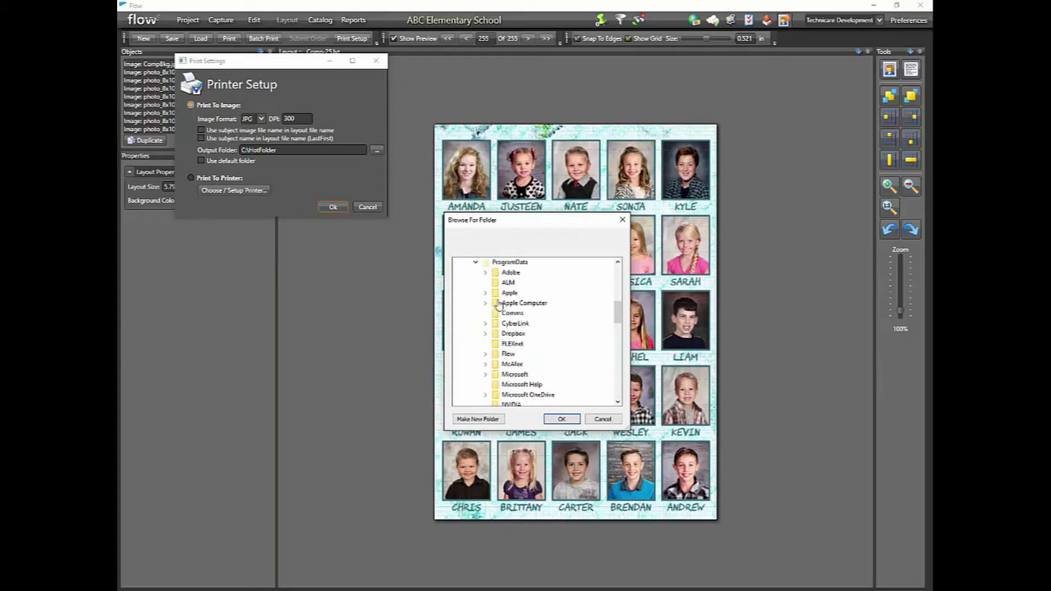
click(486, 354)
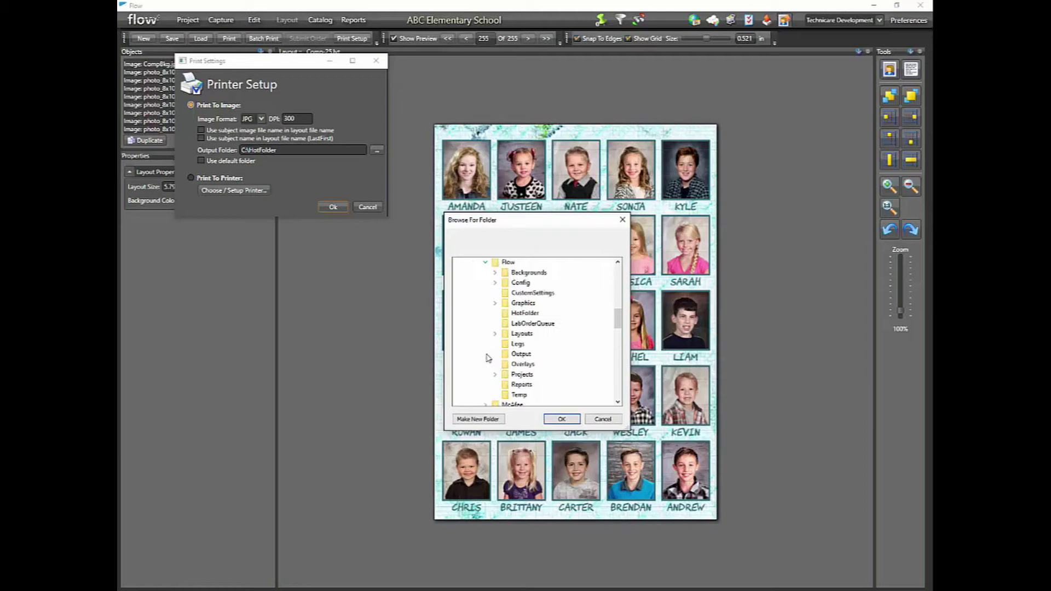
click(496, 304)
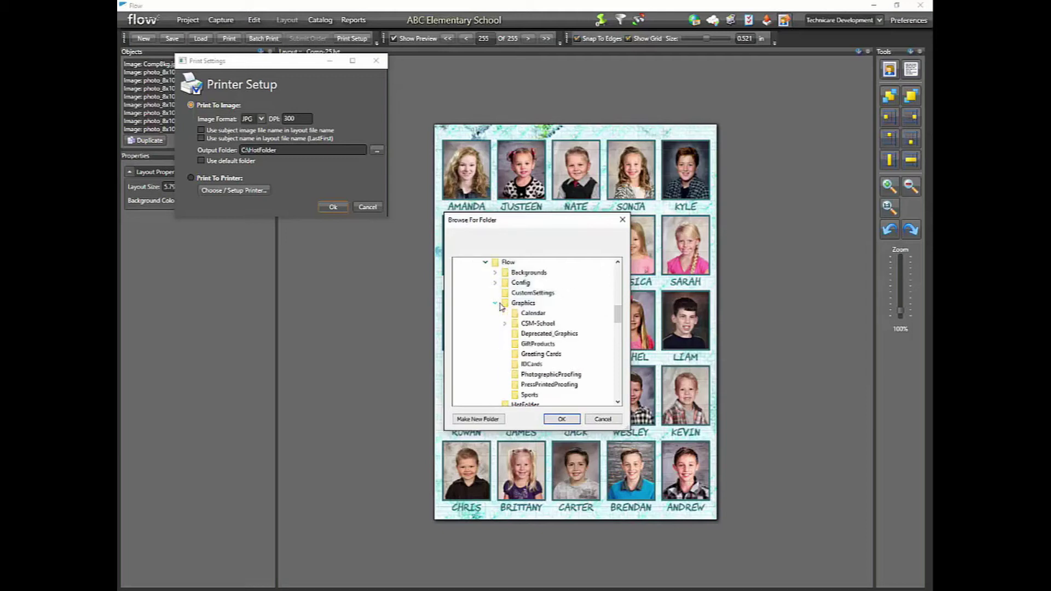
click(537, 324)
click(559, 420)
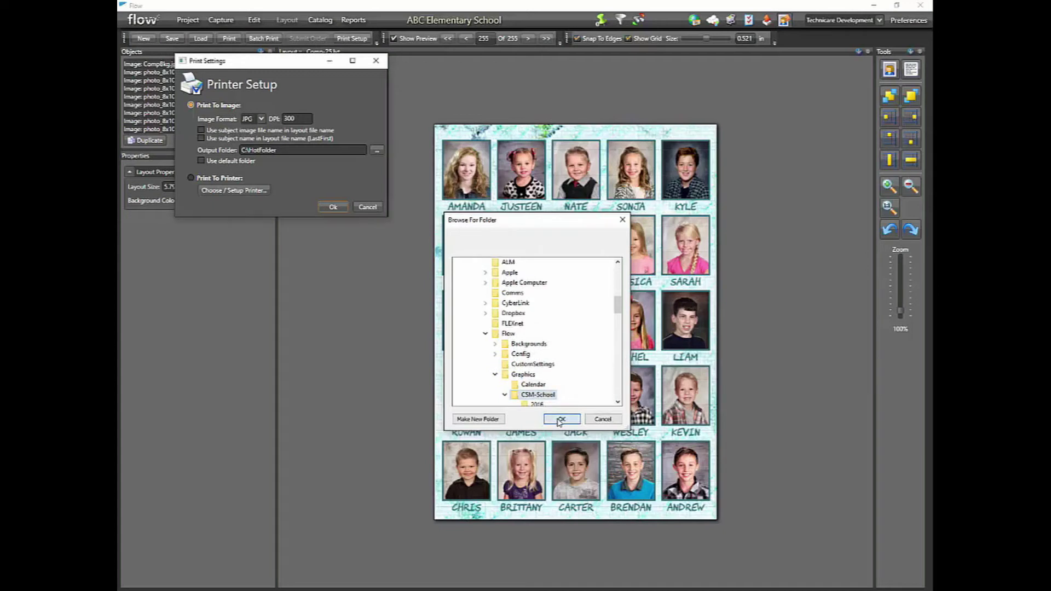
click(335, 207)
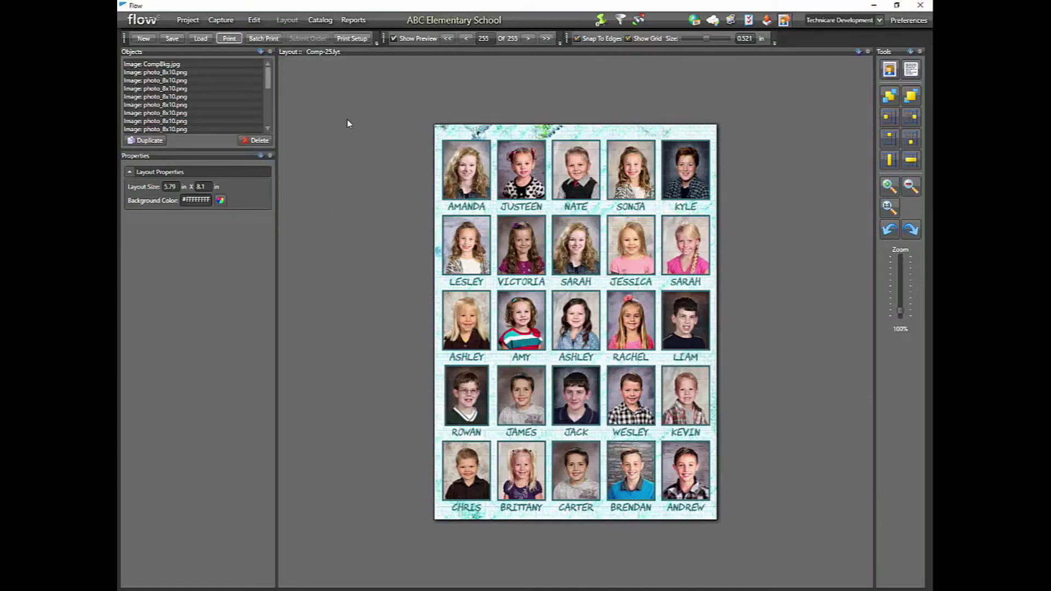
key(Return)
click(283, 183)
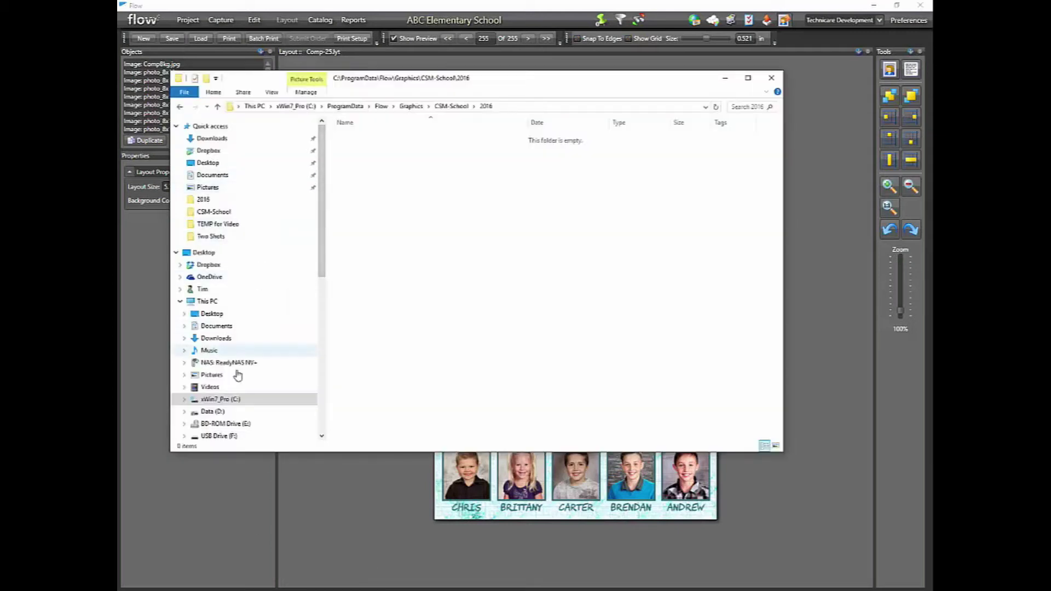
Step: In File Explorer, browse to C:\ProgramData\Flow\Graphics\CSM-School and move LayoutPrint0461.jpg into the 2016 folder
click(216, 399)
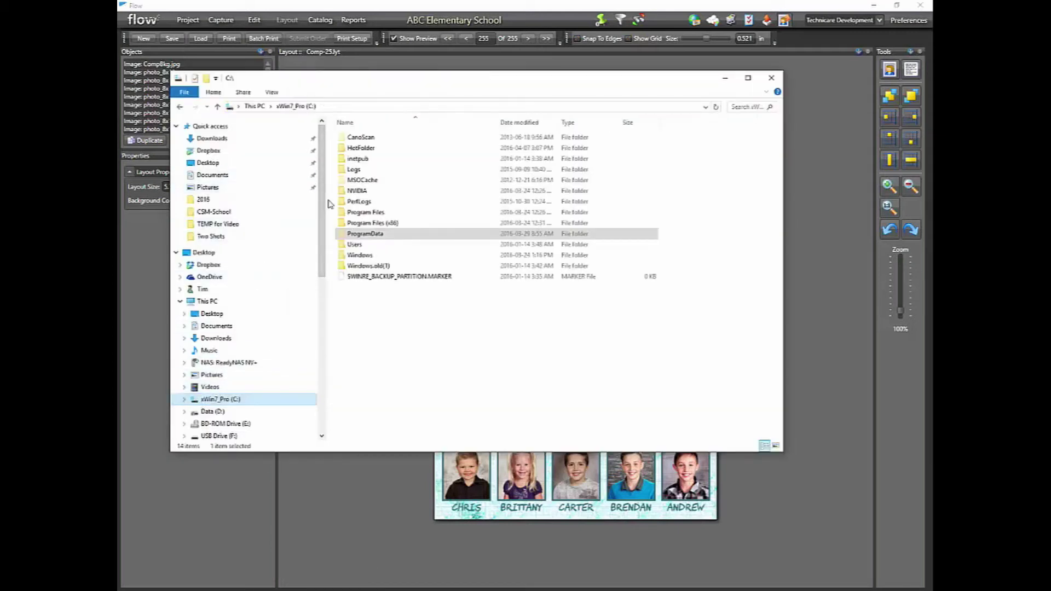
double_click(348, 234)
double_click(350, 224)
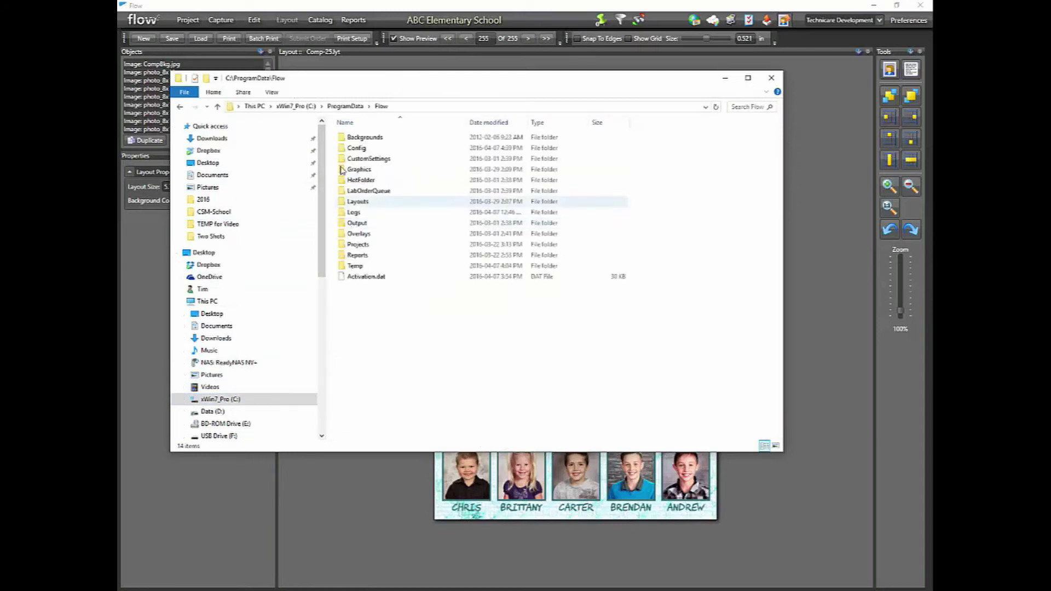
double_click(350, 169)
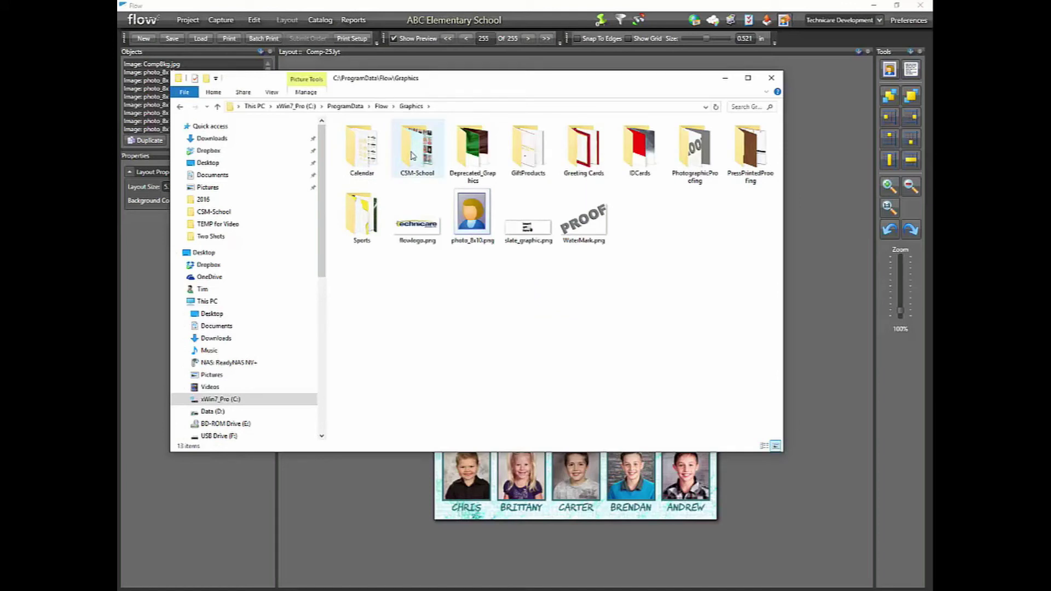
double_click(412, 156)
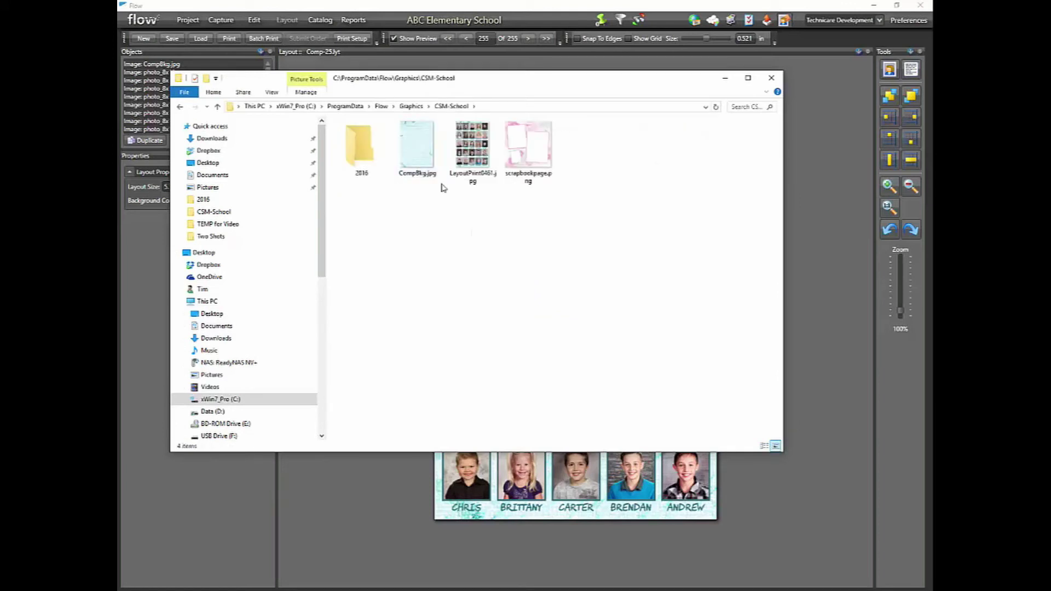
click(361, 160)
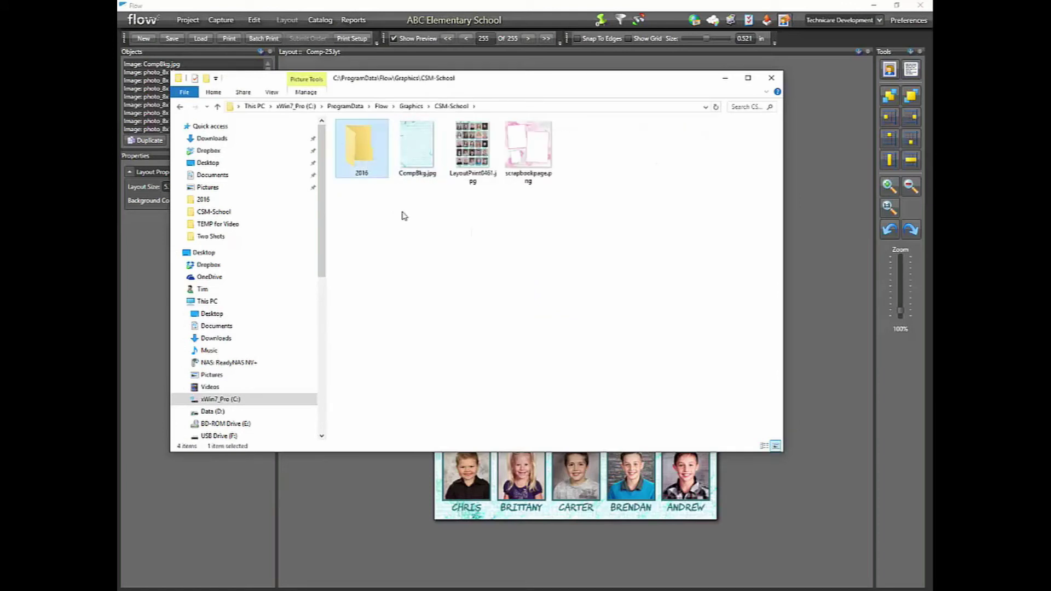
drag(472, 161, 359, 177)
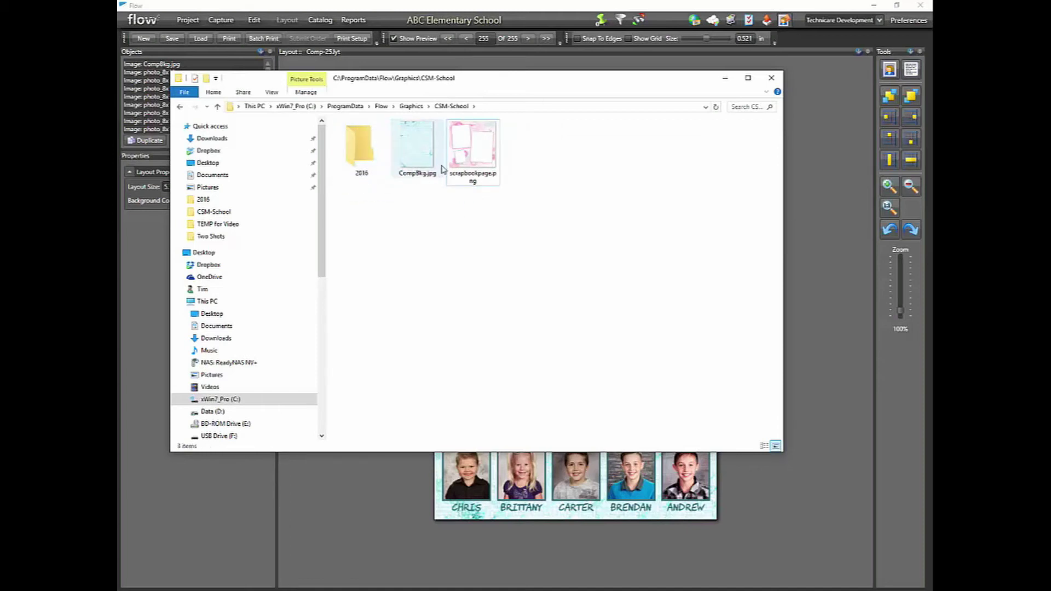
Step: Rename the printed composite image in the 2016 folder as ABC Elementary Schooland3SCMP.jpg
double_click(363, 153)
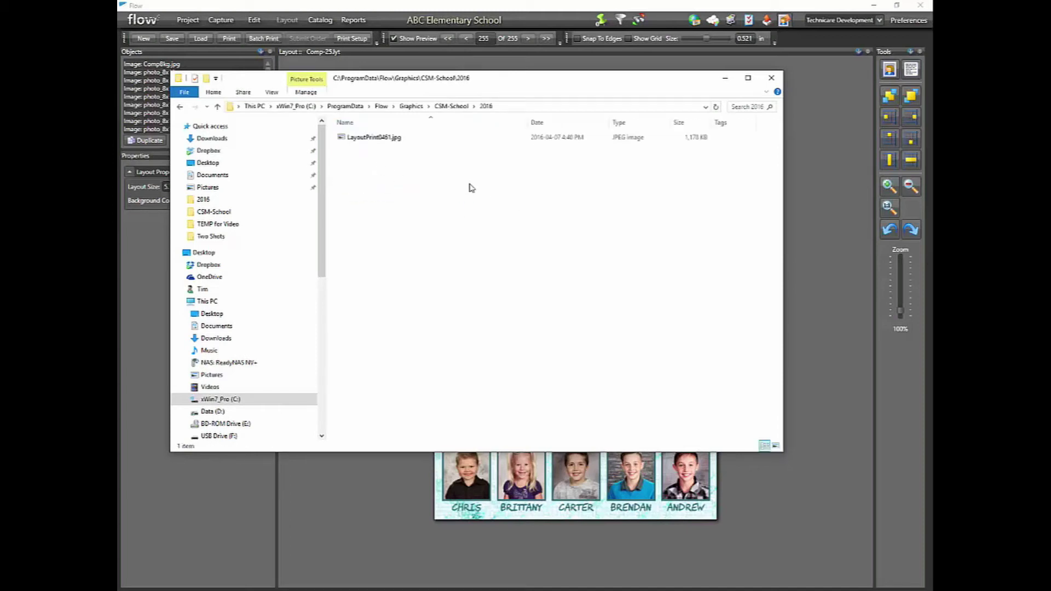
right_click(377, 140)
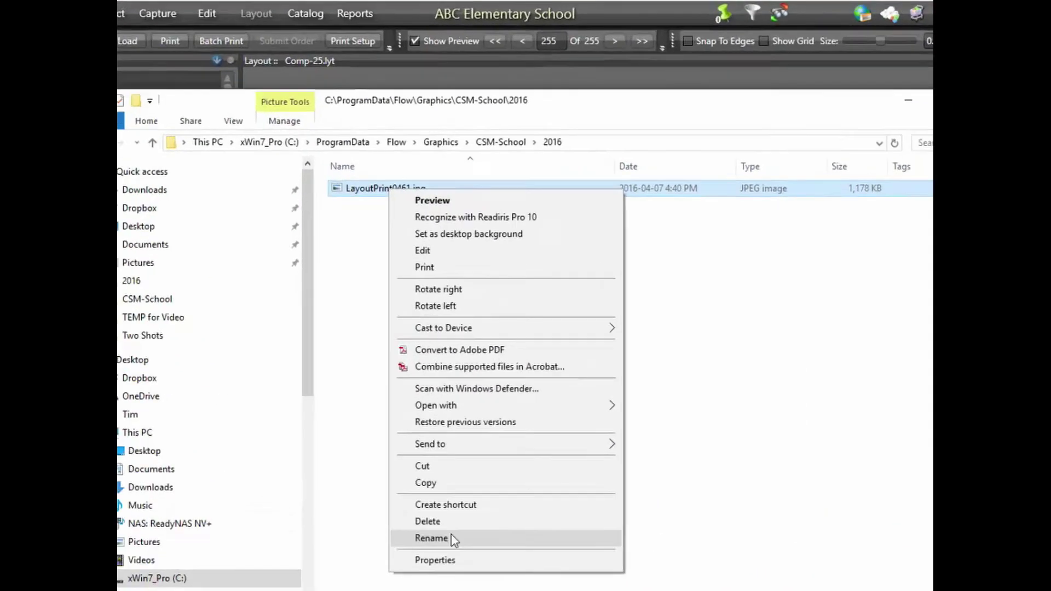
click(405, 372)
text(ABC Elementary Schooland3SCMP)
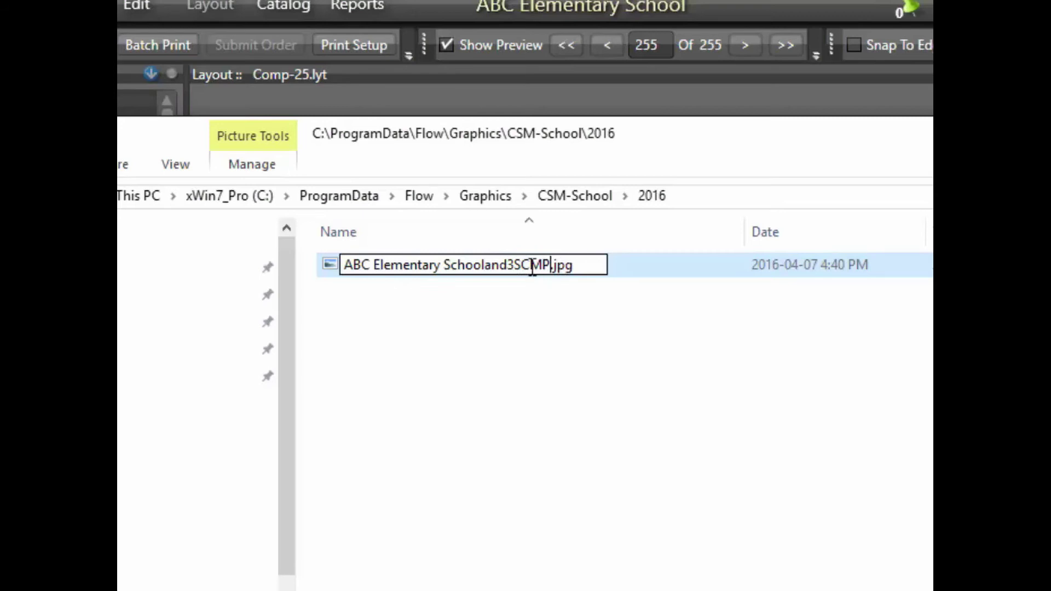
click(584, 310)
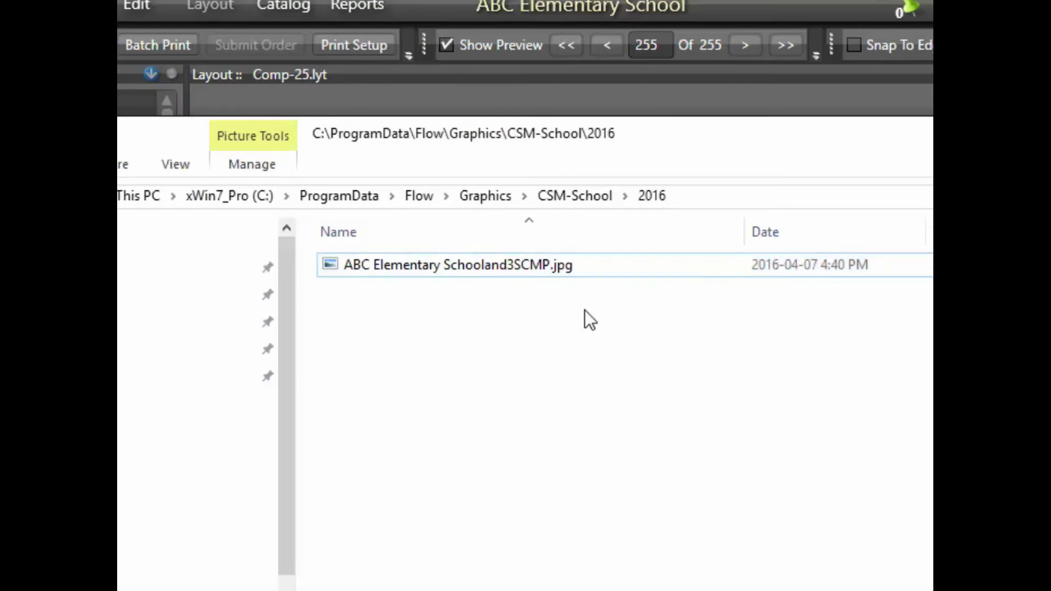
click(483, 276)
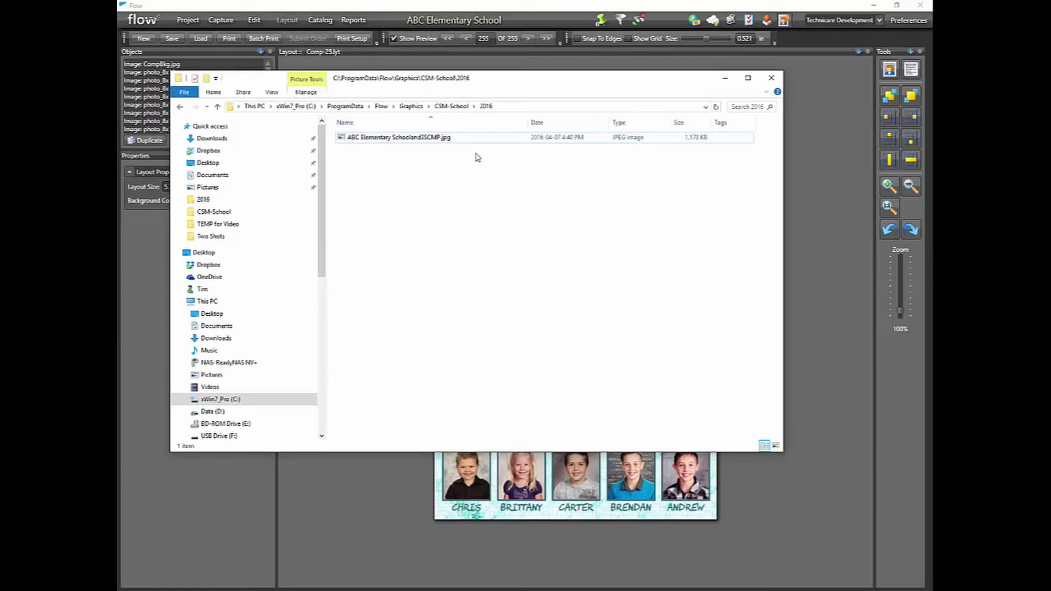
Step: Examine scrapbookpage.png and CompBkg.jpg in the CSM-School graphics folder, then close the folder window
click(415, 109)
double_click(428, 158)
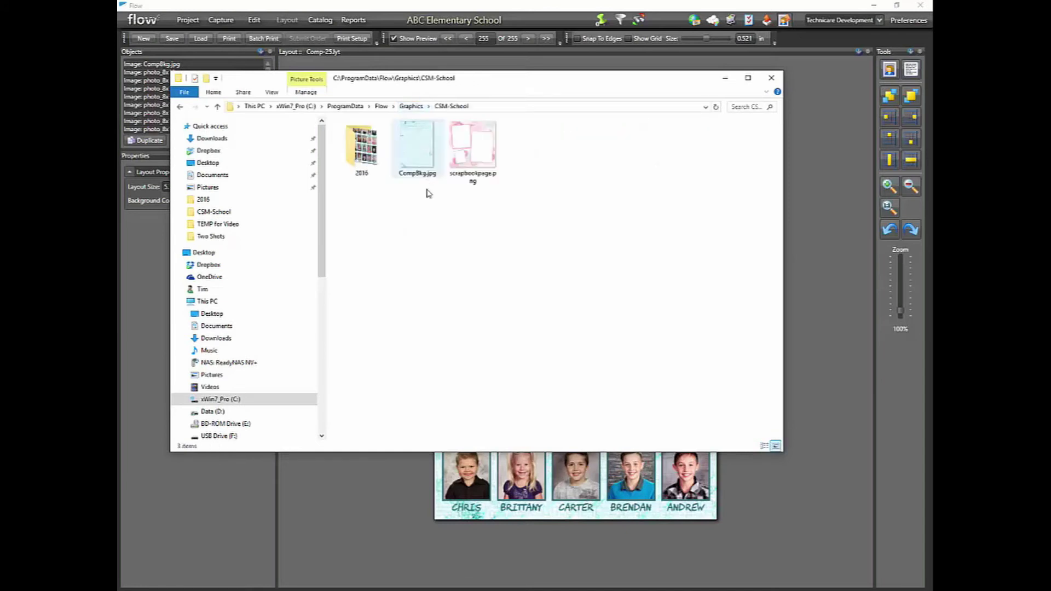
double_click(487, 147)
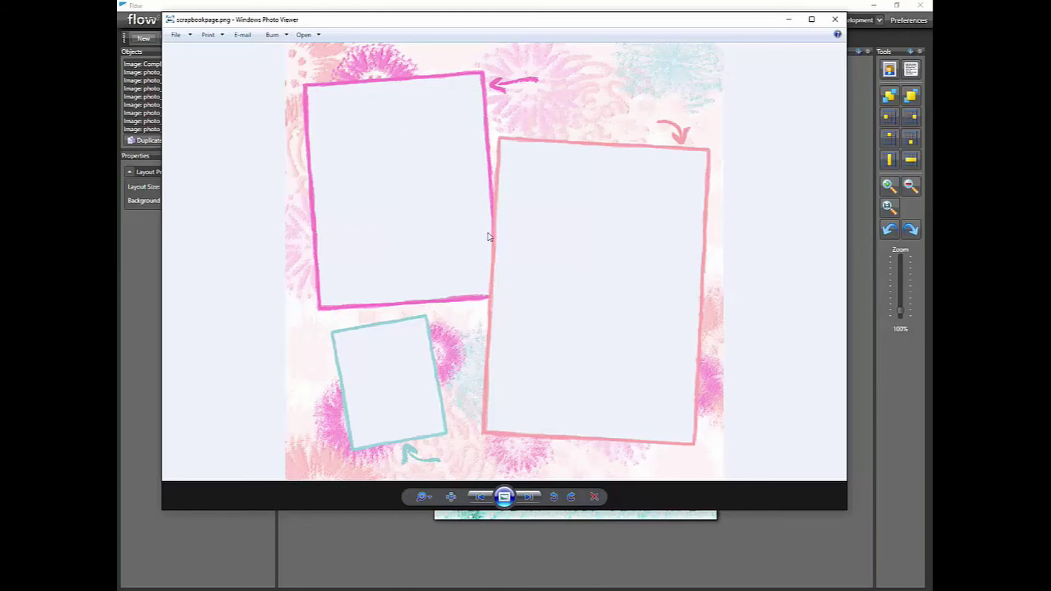
click(833, 20)
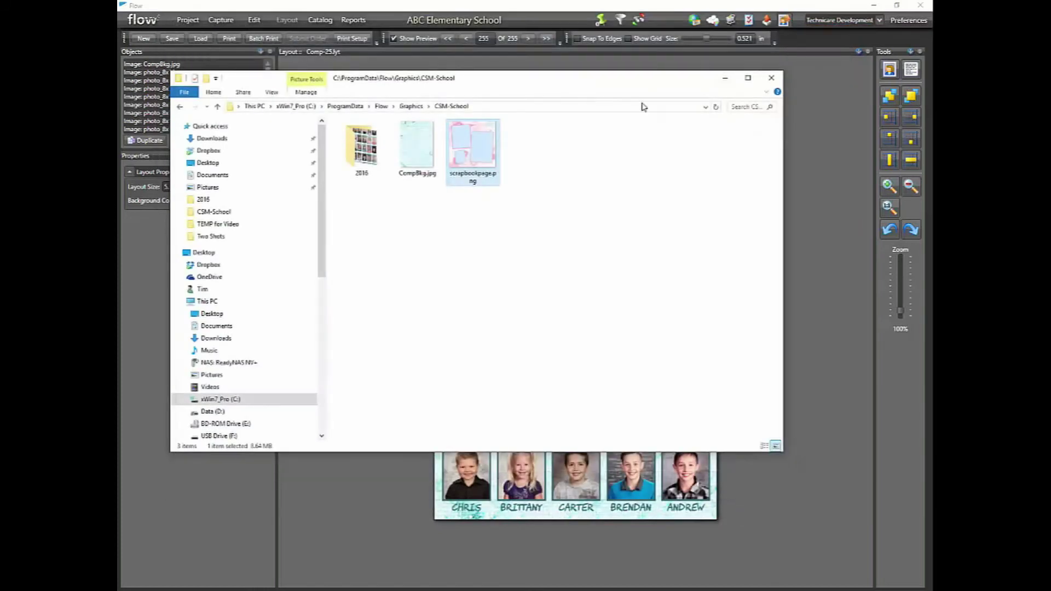
double_click(429, 145)
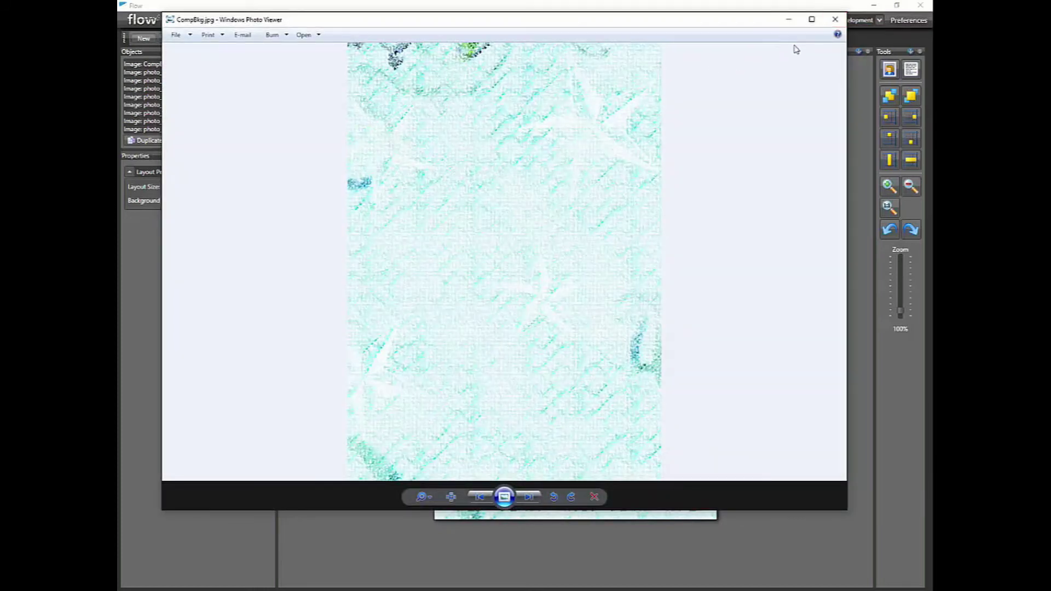
click(835, 19)
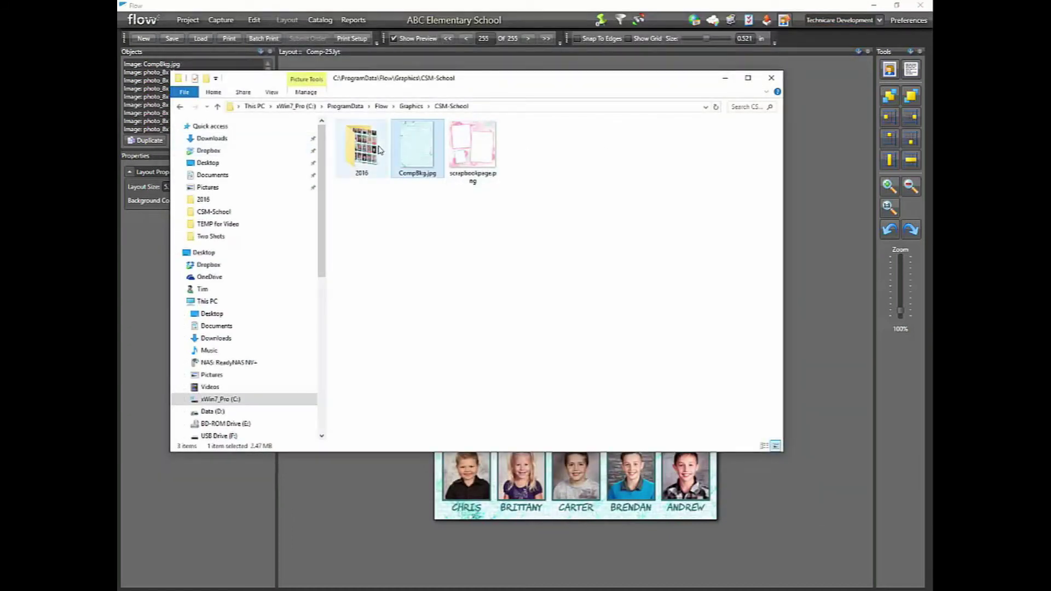
click(771, 78)
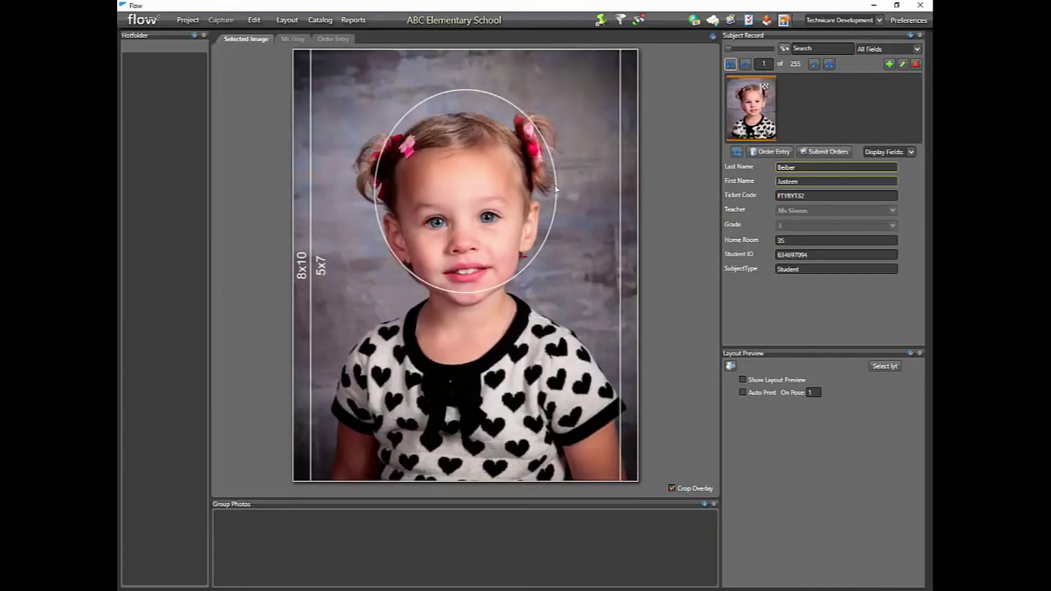
Step: Load the Scrapbook.lyt layout in Flow without saving the changes to Comp-25.lyt, and toggle its preview
click(295, 22)
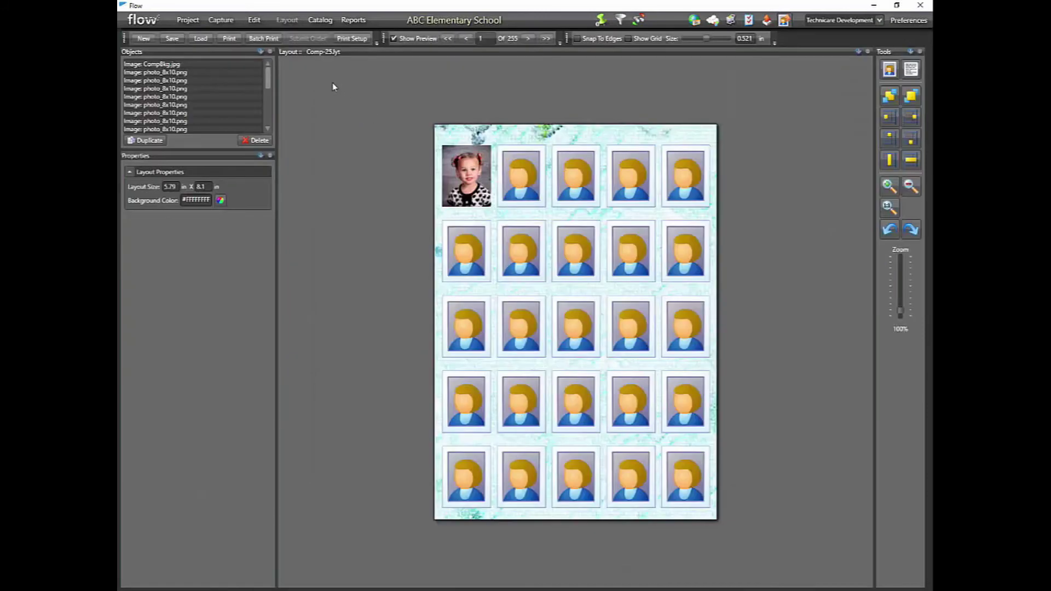
click(201, 39)
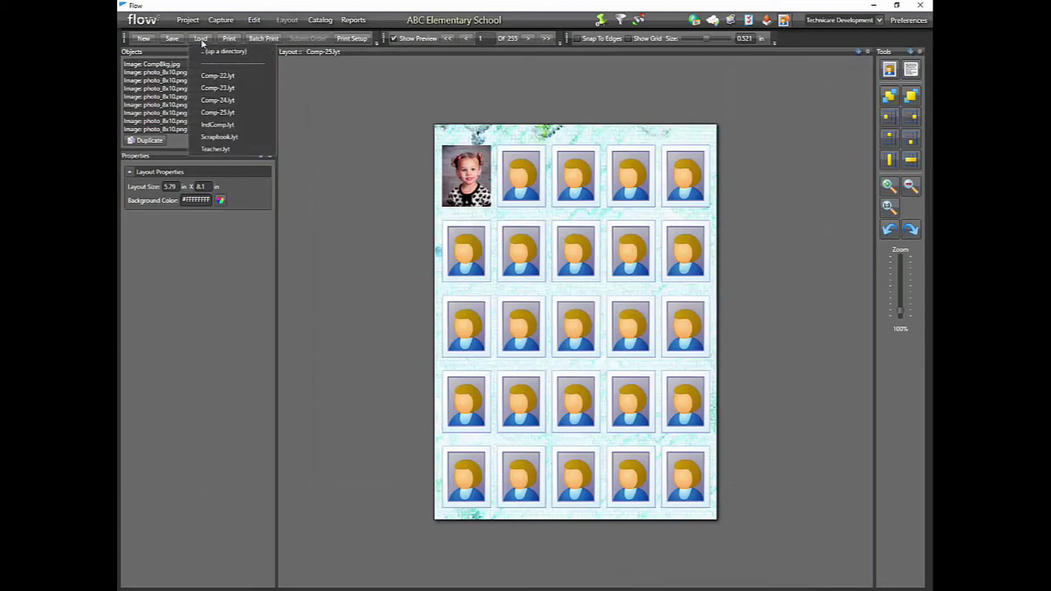
click(221, 137)
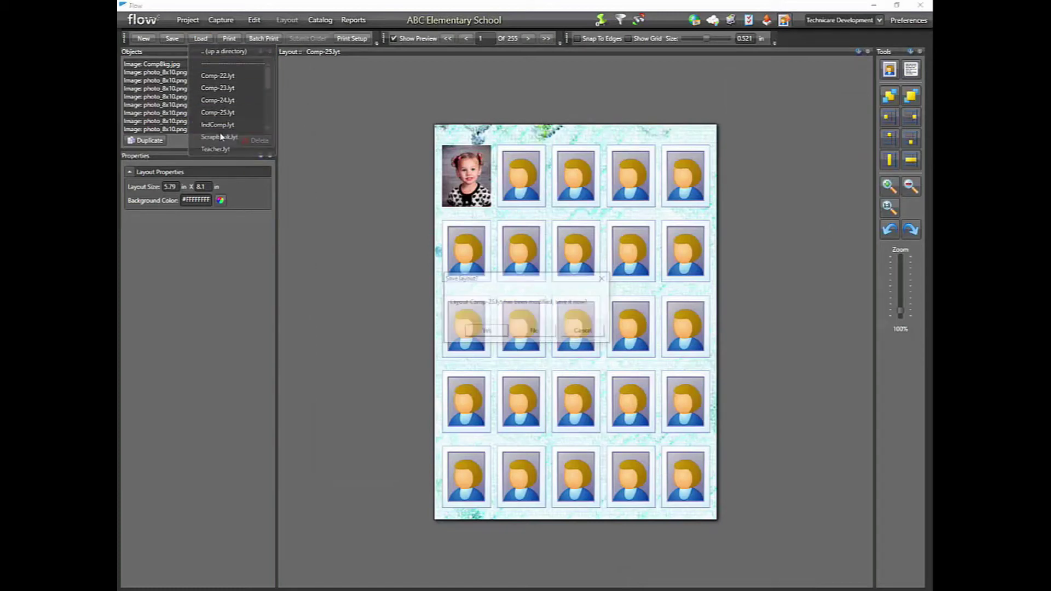
click(535, 332)
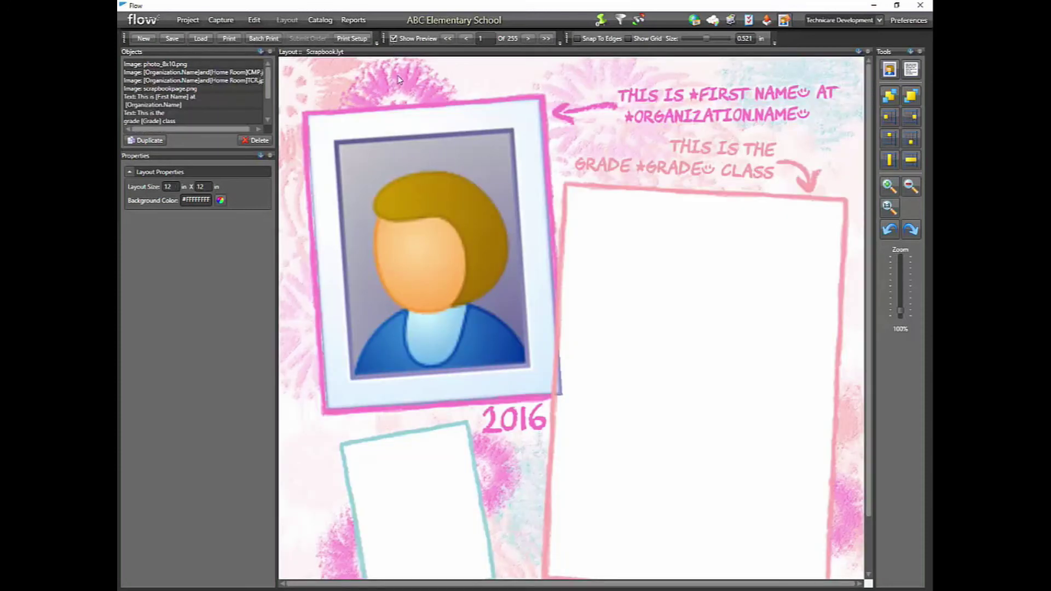
click(394, 38)
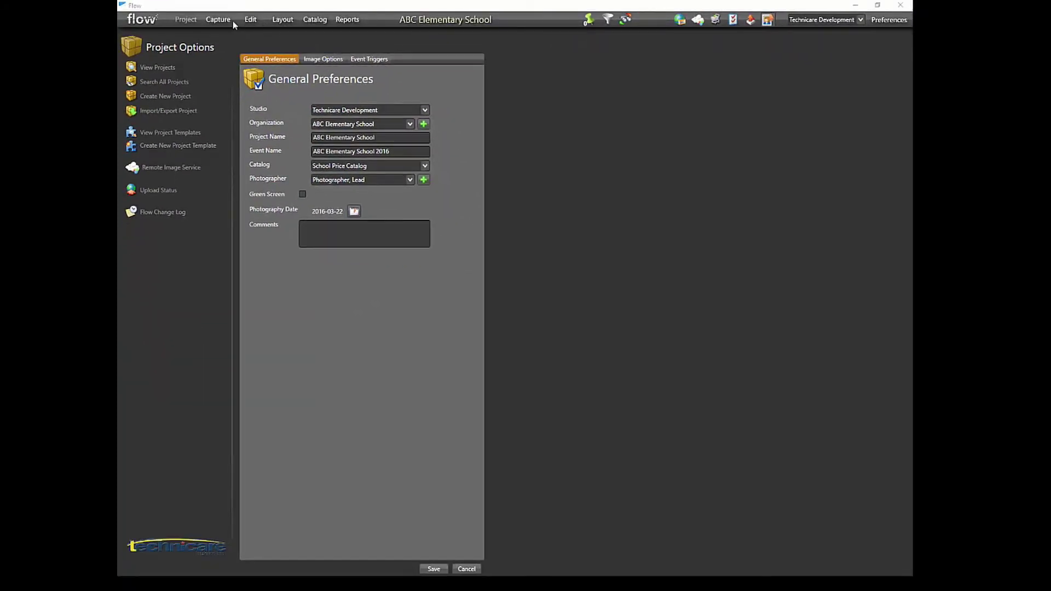
Step: Examine the available display fields of the subject record in the Capture view
click(218, 20)
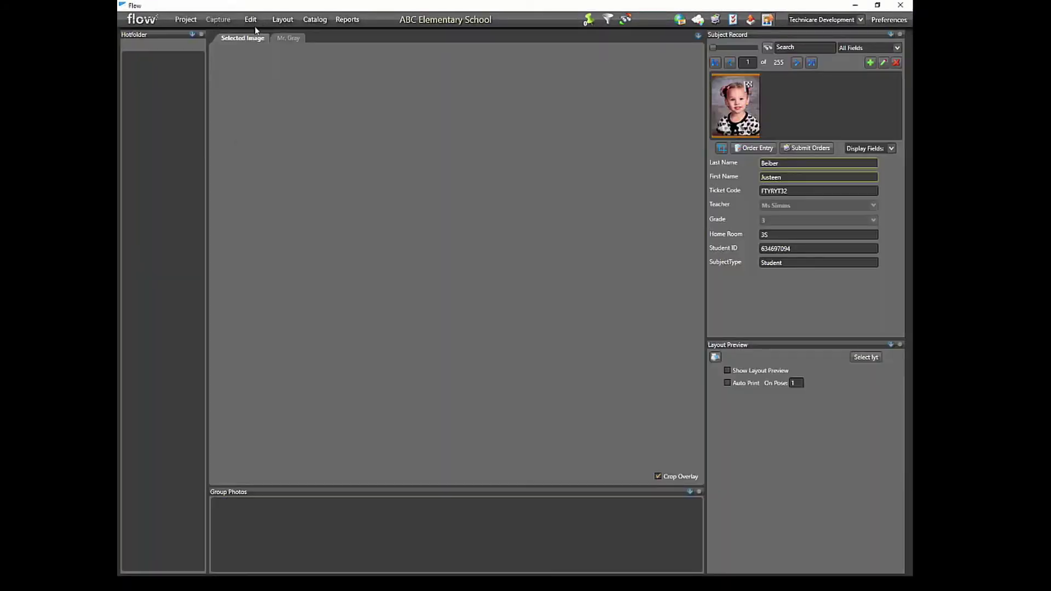
click(891, 148)
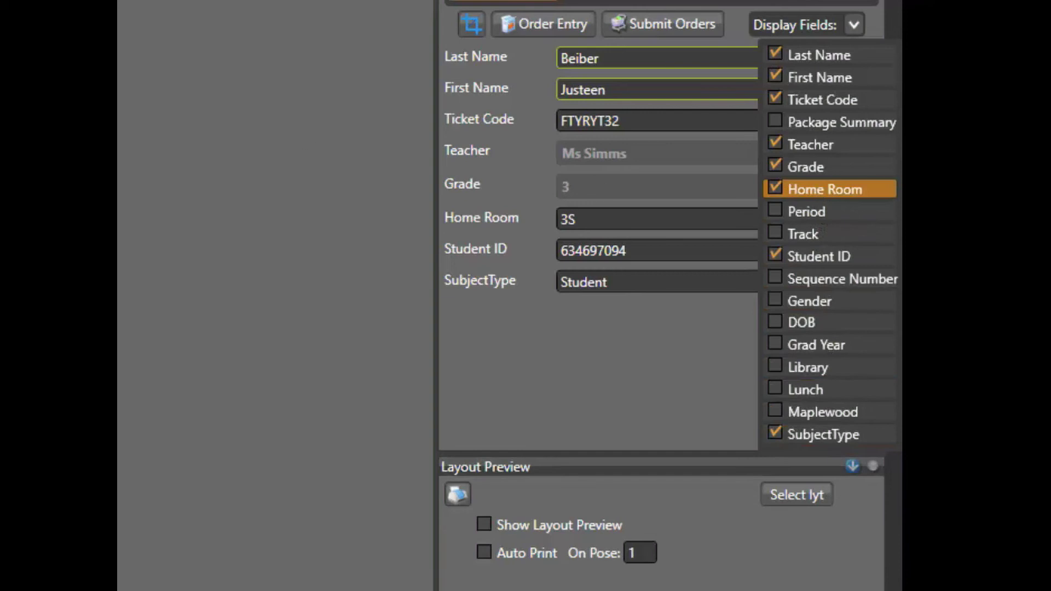
key(Escape)
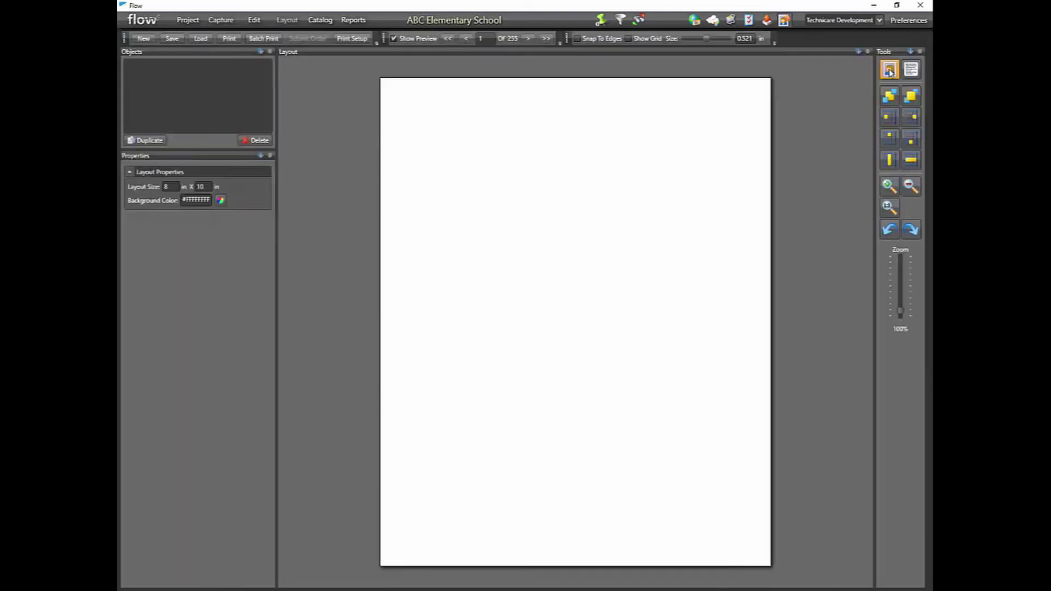
Step: Add photo_8x10.png from the Graphics folder to the blank 8 x 10 layout and enlarge it to about 4.74 x 6.04 in
click(287, 20)
click(889, 68)
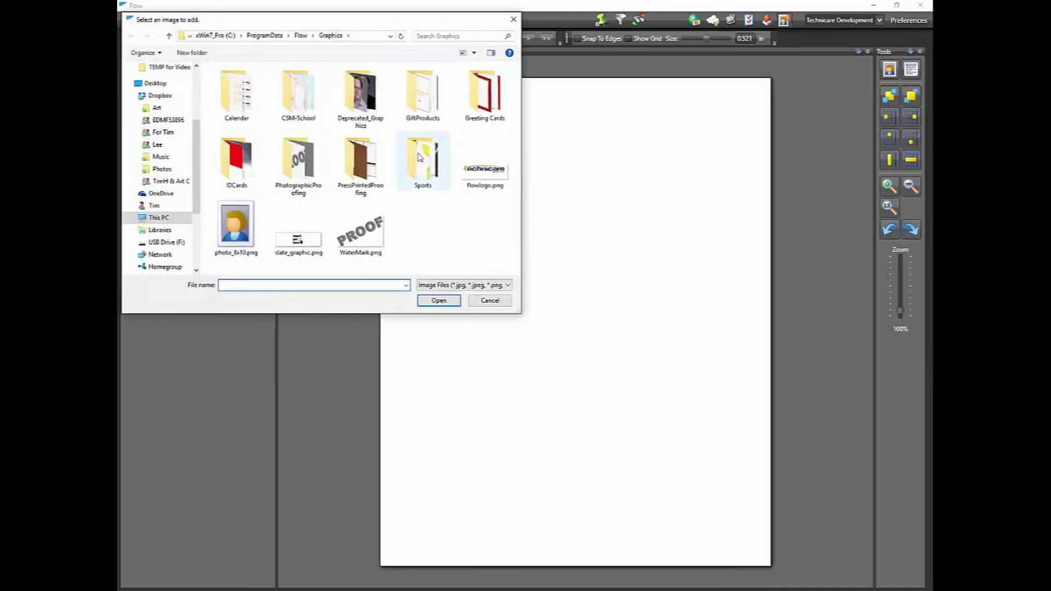
click(235, 227)
click(430, 300)
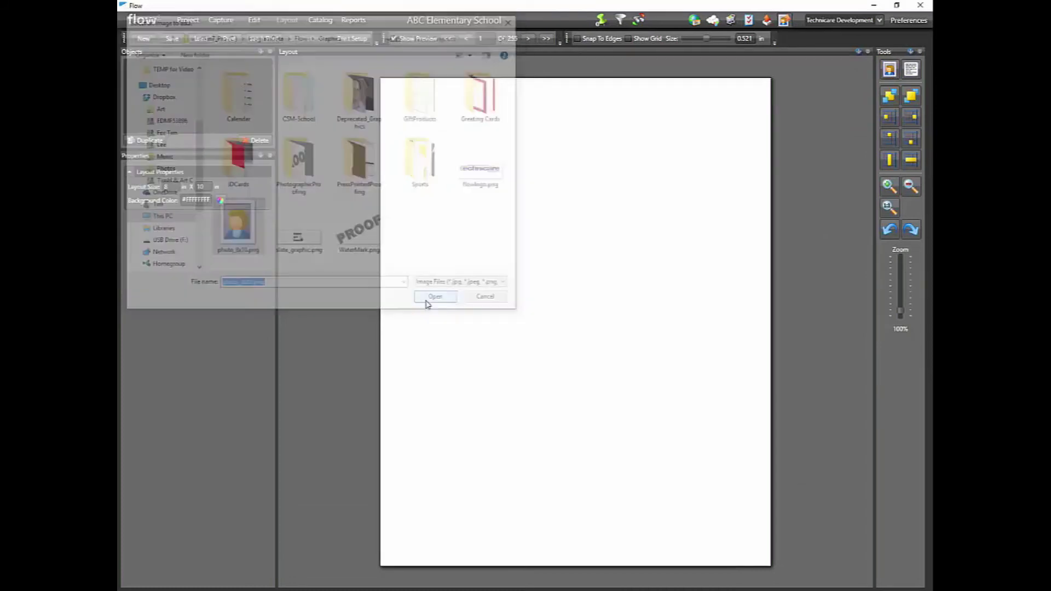
click(206, 64)
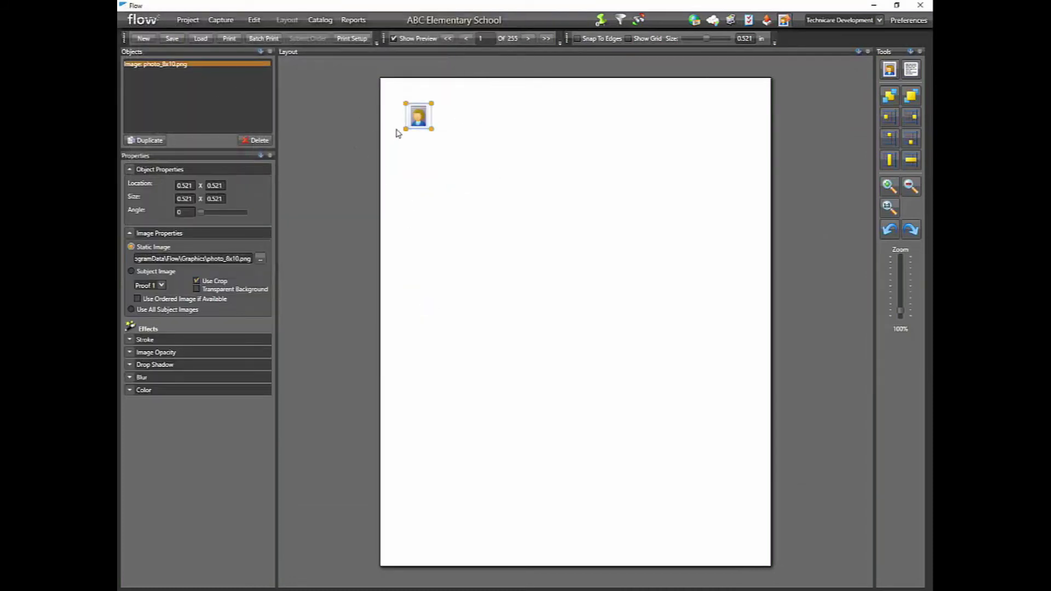
drag(432, 130, 638, 404)
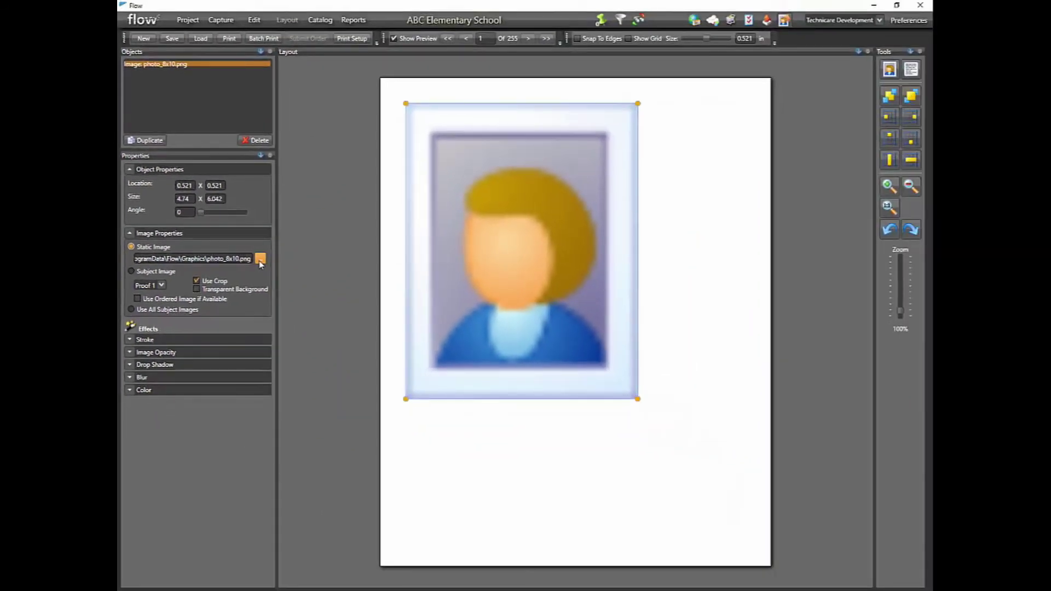
Step: Replace the placeholder's static image with ABC Elementary Schooland3SCMP.jpg from the CSM-School\2016 folder
click(260, 259)
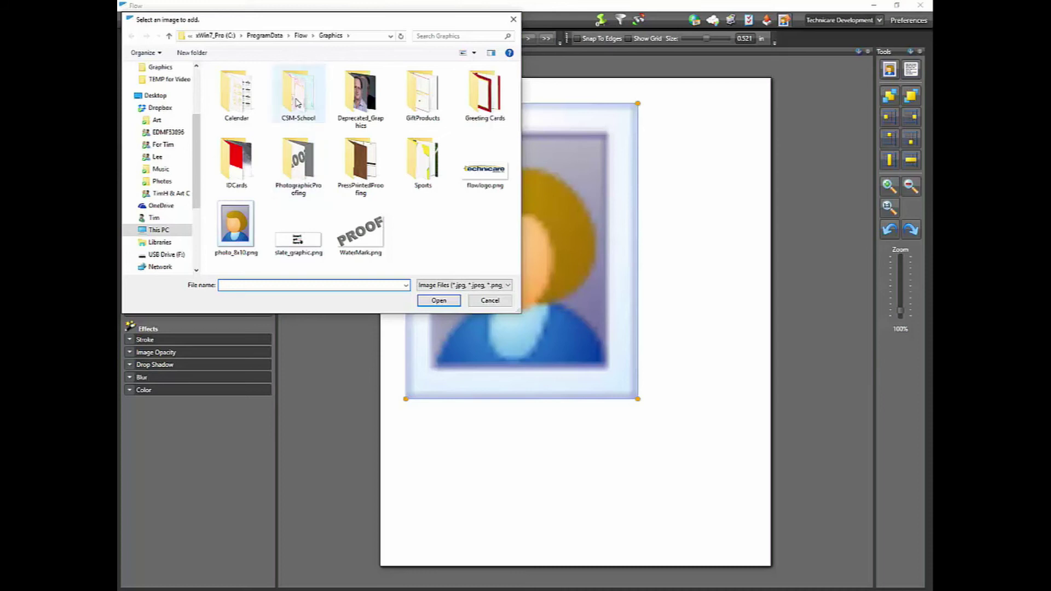
double_click(297, 103)
double_click(246, 100)
click(246, 105)
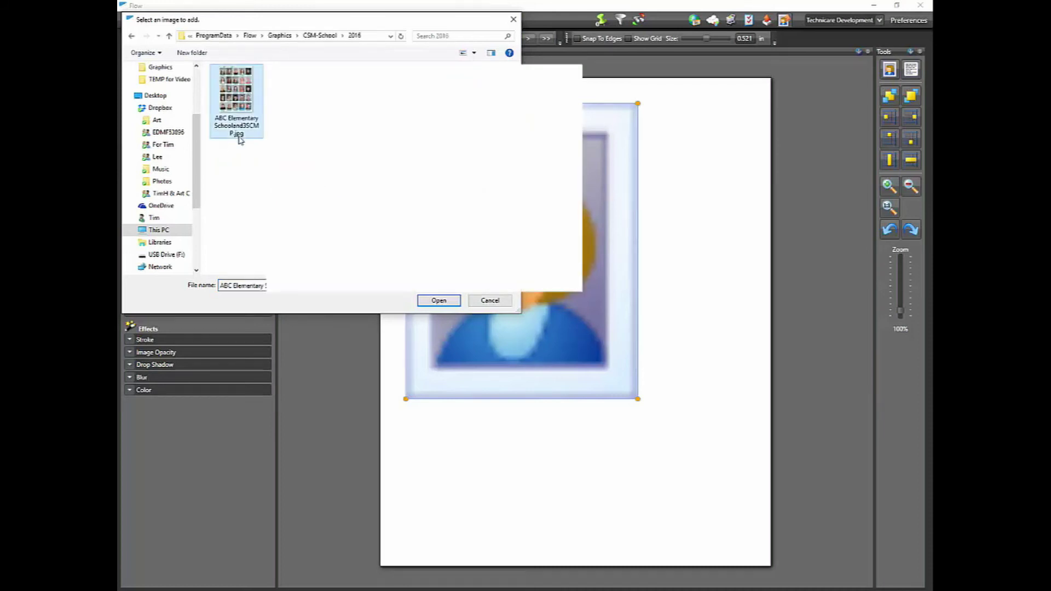
click(438, 301)
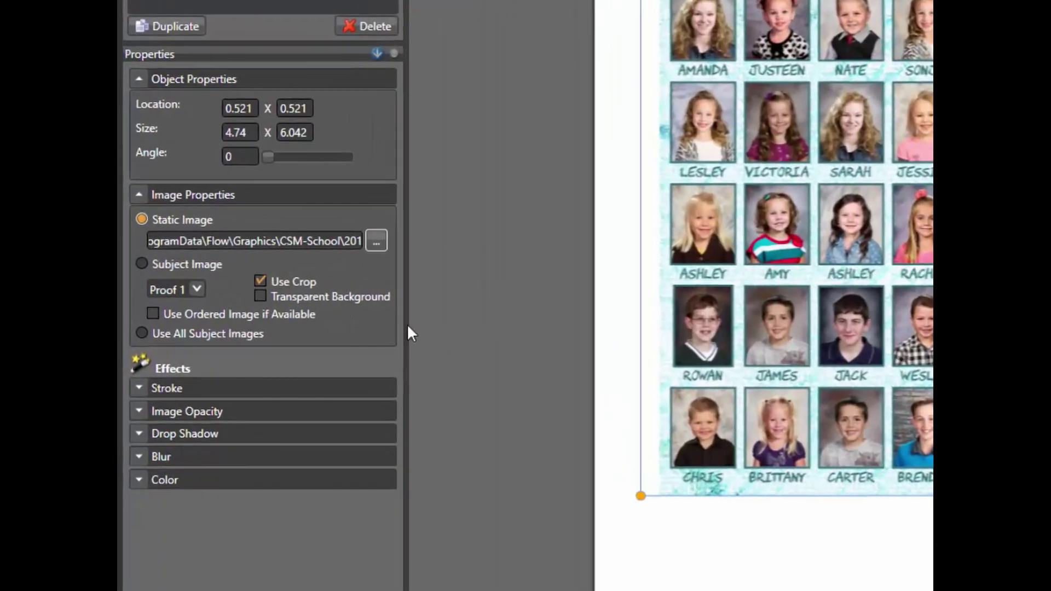
Step: In the static image path, replace "ABC Elementary School" in the file name with the field code [Organization.Name]
click(175, 252)
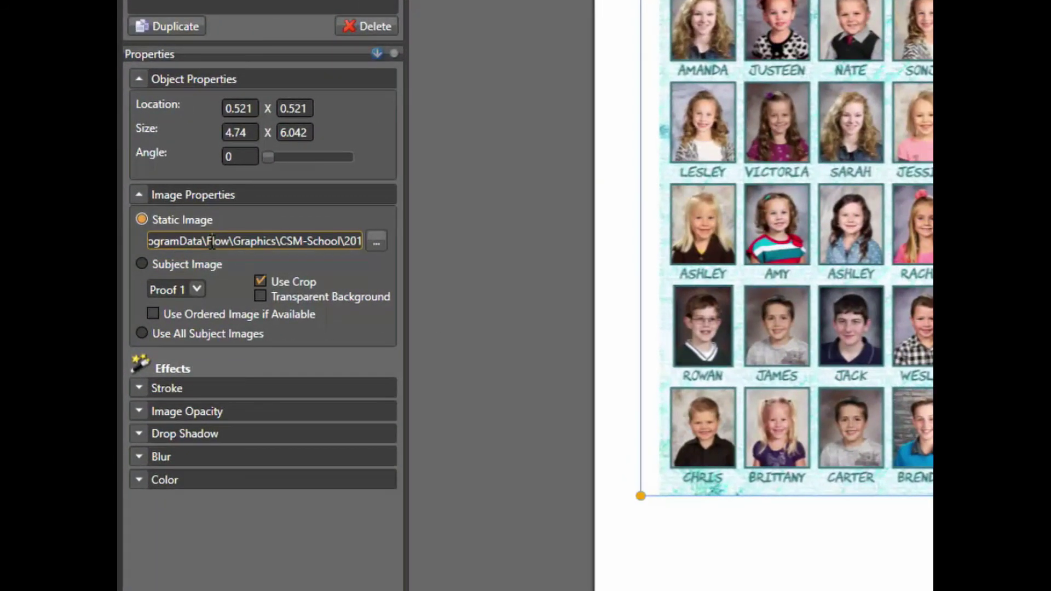
key(Right)
key(Right)
key(Right)
key(Right)
key(Right)
key(Right)
key(Right)
key(Right)
key(Right)
key(Right)
key(Right)
key(Right)
key(Right)
key(Right)
key(Right)
key(Right)
key(Right)
key(Right)
key(Right)
key(Right)
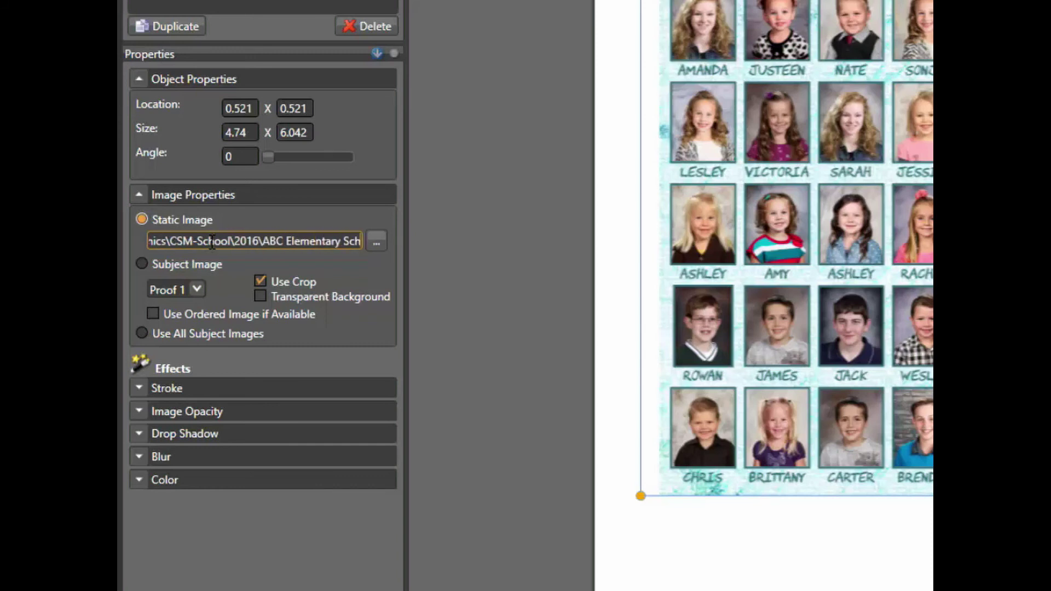
key(Right)
key(Right)
key(Right)
key(Right)
key(Right)
key(Right)
key(Right)
key(Right)
key(Right)
key(Right)
key(Right)
key(Right)
key(Right)
key(Right)
key(Right)
key(Left)
key(Left)
key(Left)
key(Left)
key(Left)
key(Left)
key(Left)
key(Left)
key(Left)
key(Left)
key(Left)
key(Left)
key(Left)
key(Left)
key(Left)
key(Left)
key(Left)
key(Left)
key(Left)
key(Left)
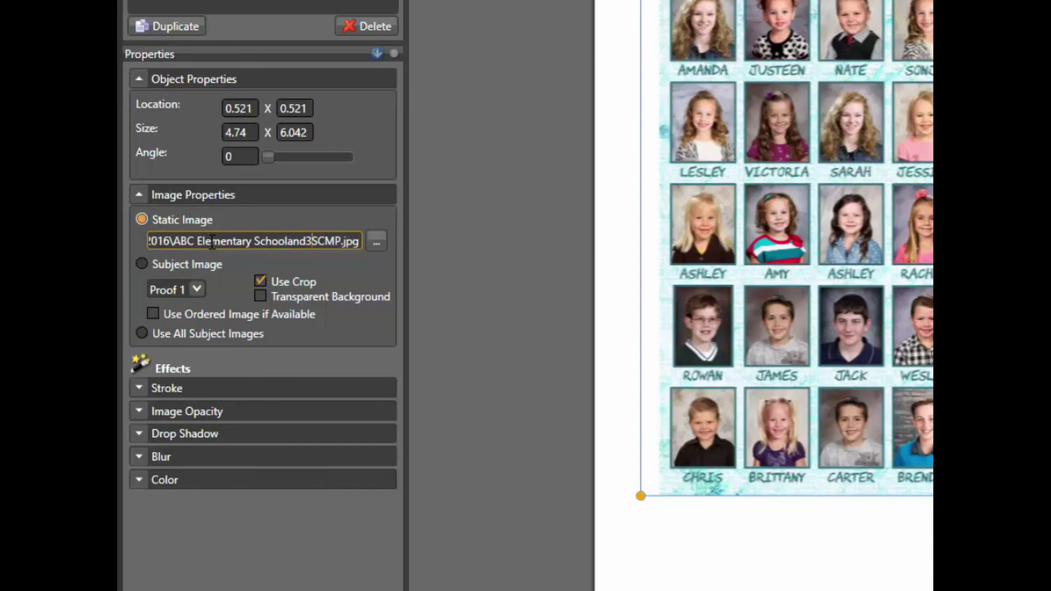
key(Left)
key(Left)
key(Left)
key(Left)
key(Left)
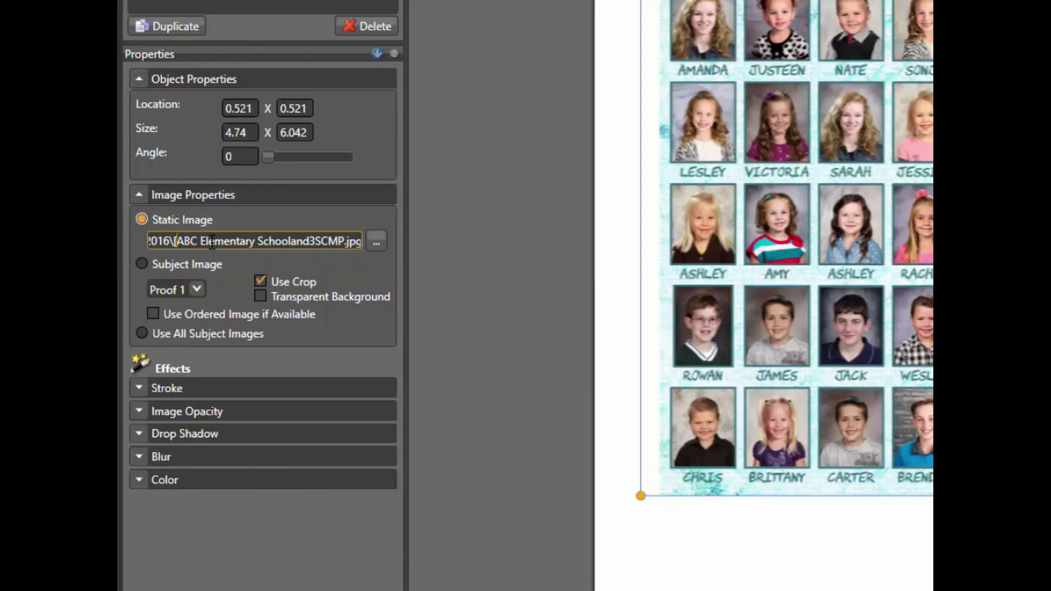
text(Organ)
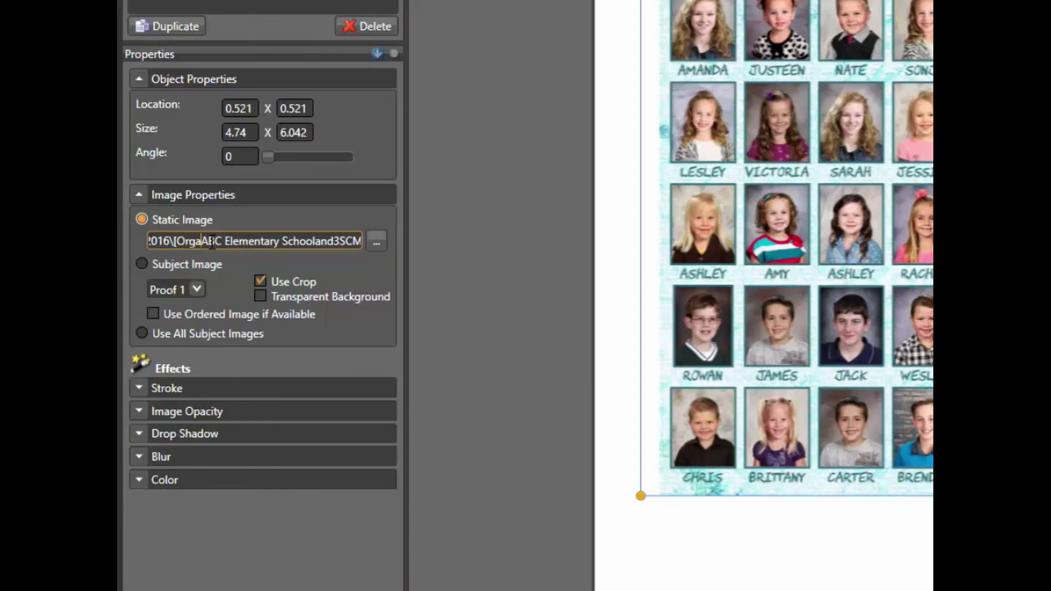
text(izatio)
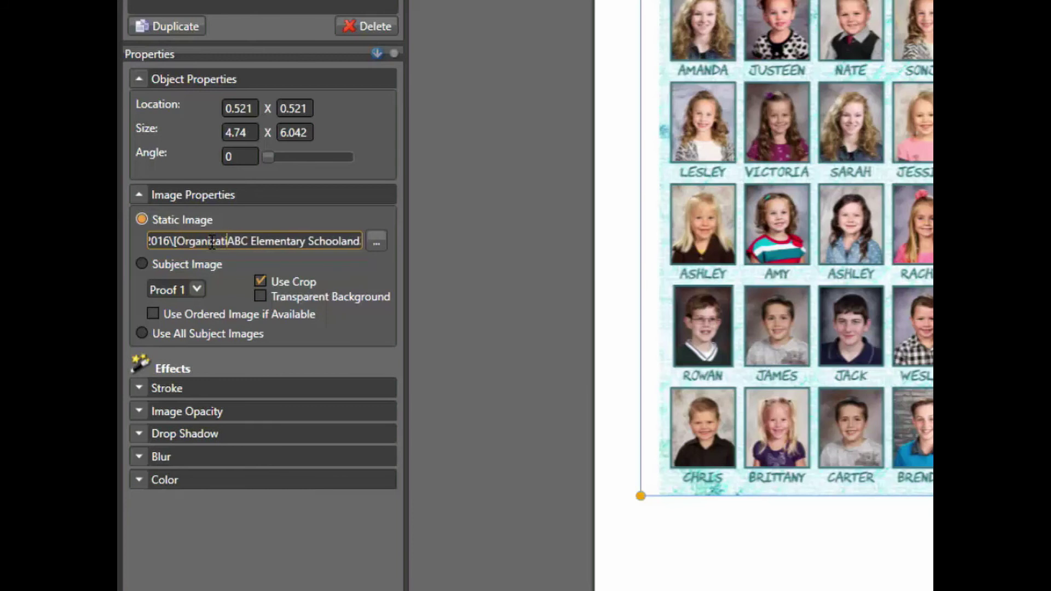
text(n.Name)
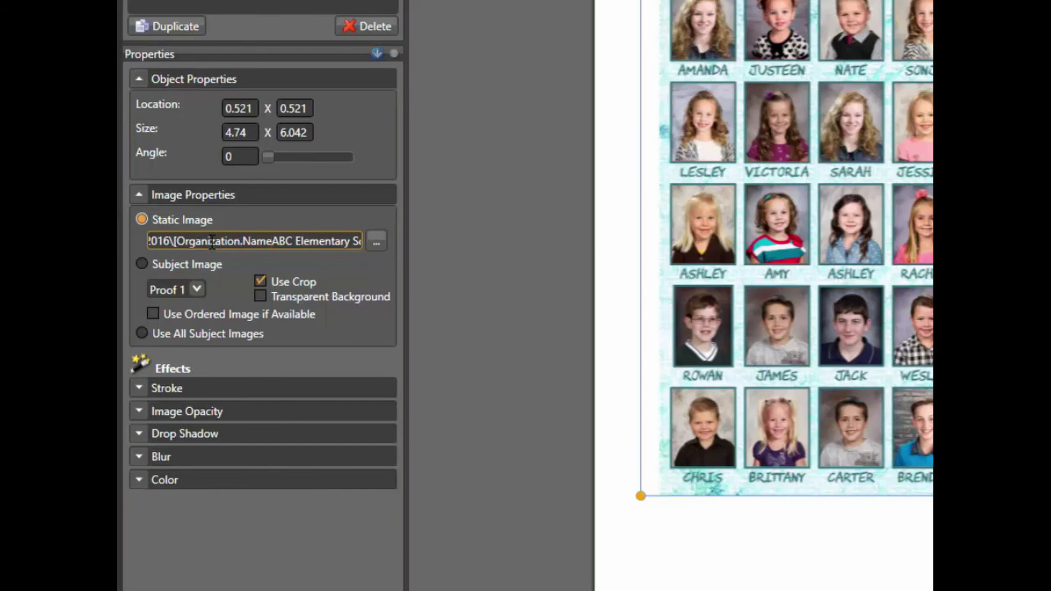
text(])
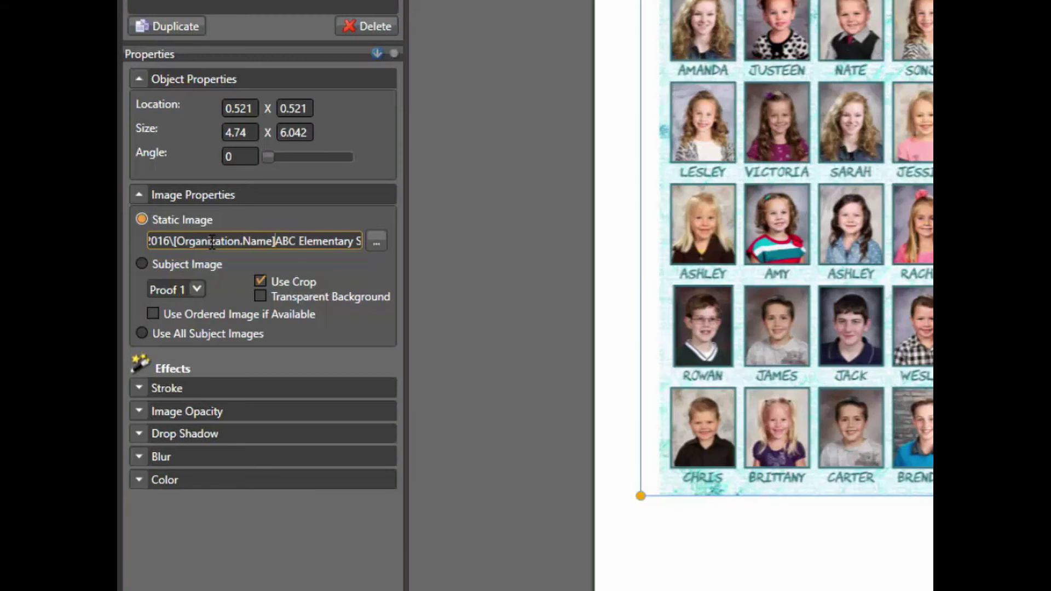
key(Delete)
key(Delete)
key(Delete)
key(Delete)
key(Delete)
key(Delete)
key(Delete)
key(Delete)
key(Delete)
key(Delete)
key(Delete)
key(Delete)
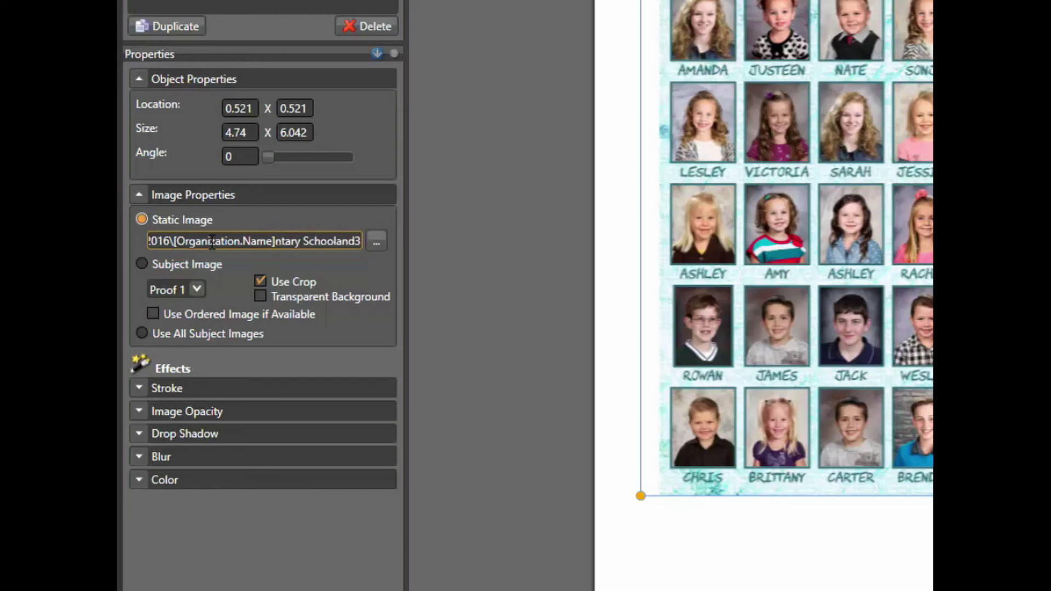
key(Delete)
key(Delete)
key(Delete)
key(Delete)
key(Delete)
key(Delete)
key(Delete)
key(Delete)
key(Delete)
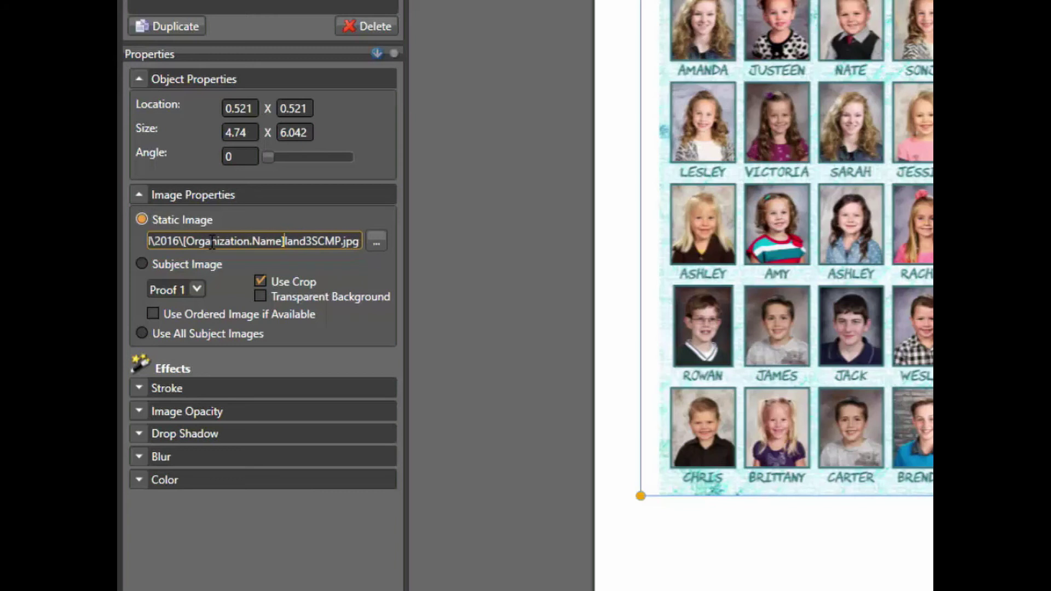
key(Delete)
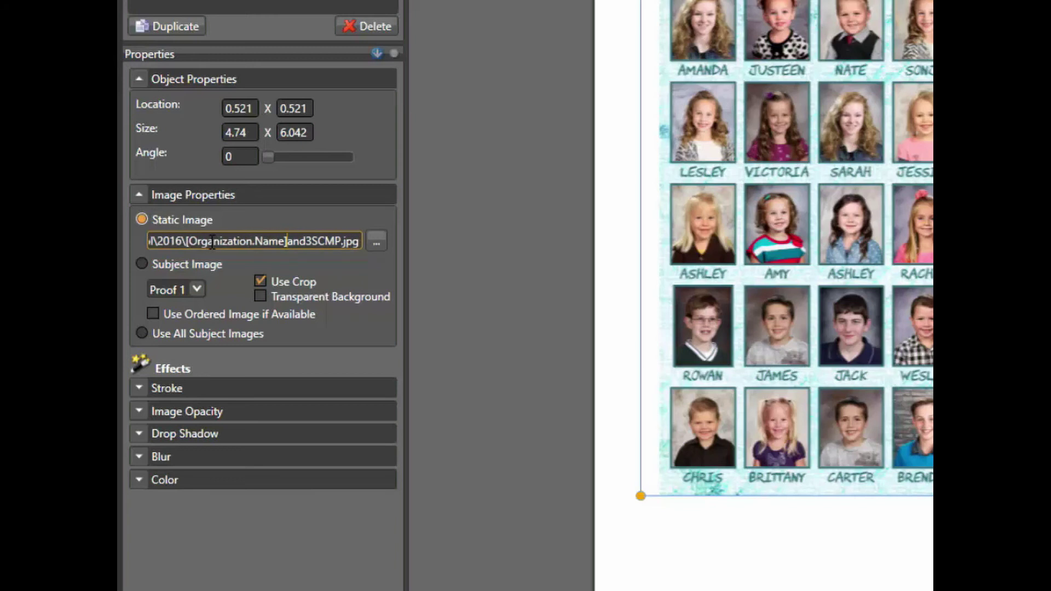
Step: Replace "3S" in the image path with [Home Room], so the file name reads [Organization.Name]and[Home Room]CMP.jpg
key(Right)
key(Right)
key(Right)
text([Home Room)
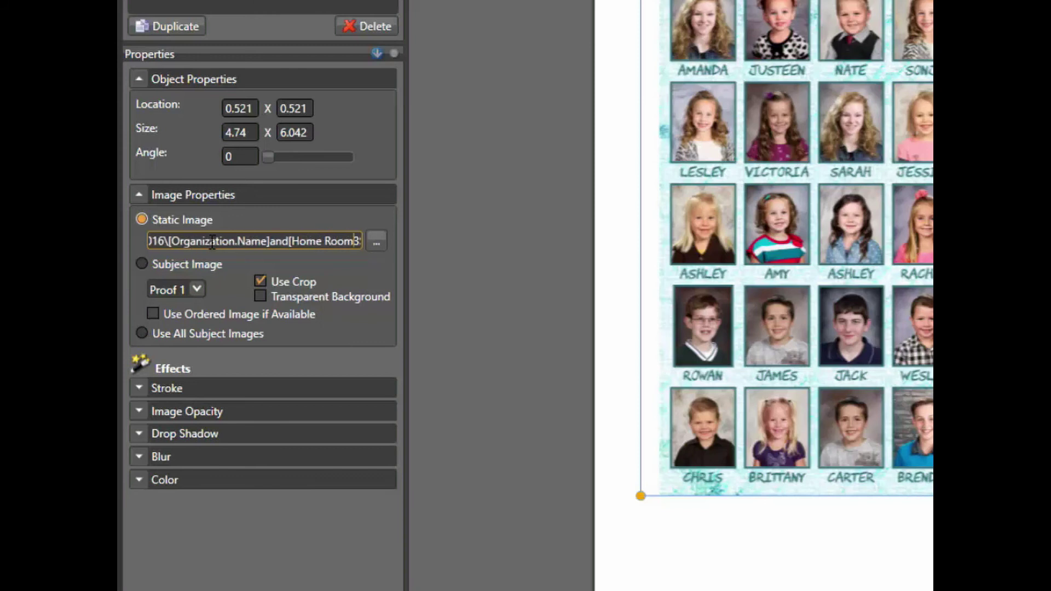
text(])
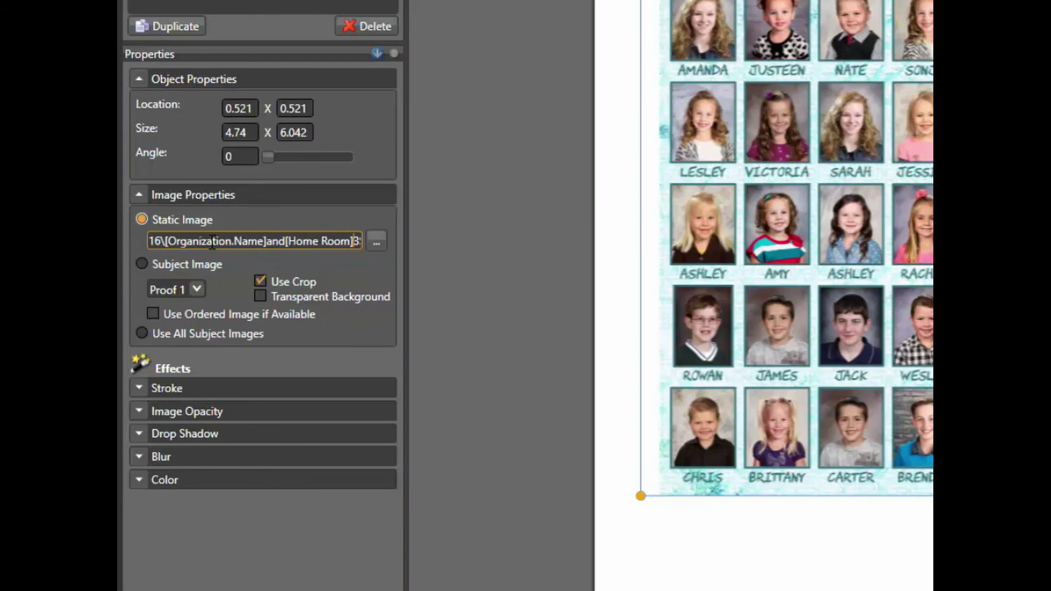
key(Right)
key(Right)
key(Right)
key(Right)
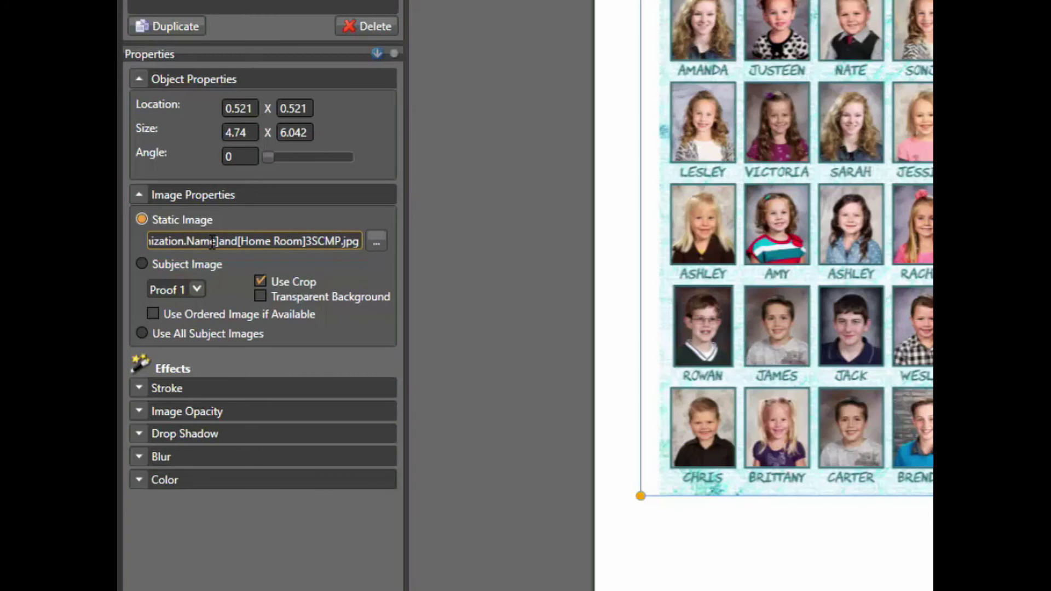
key(BackSpace)
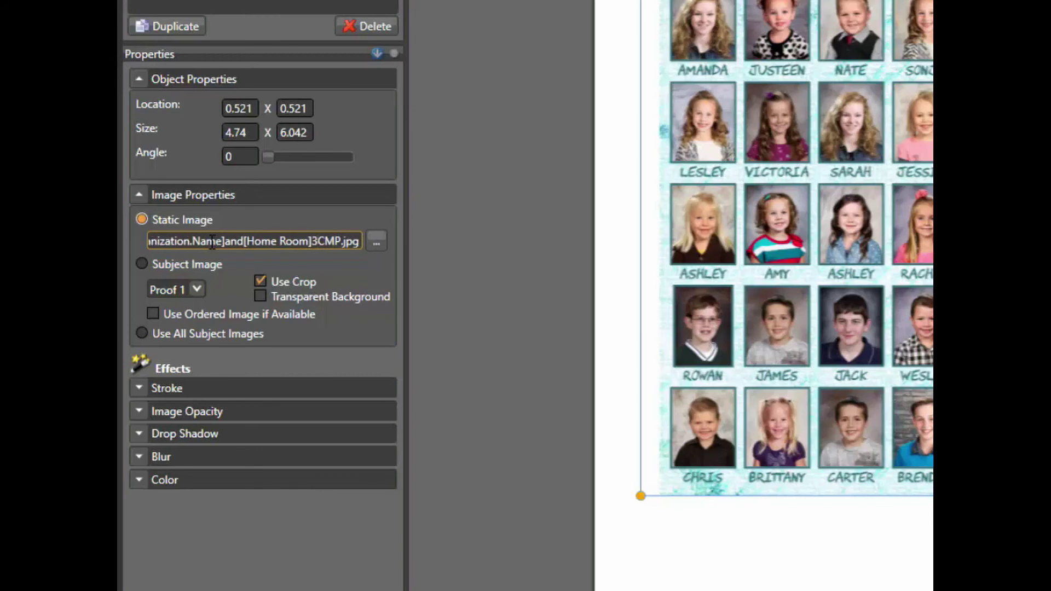
key(BackSpace)
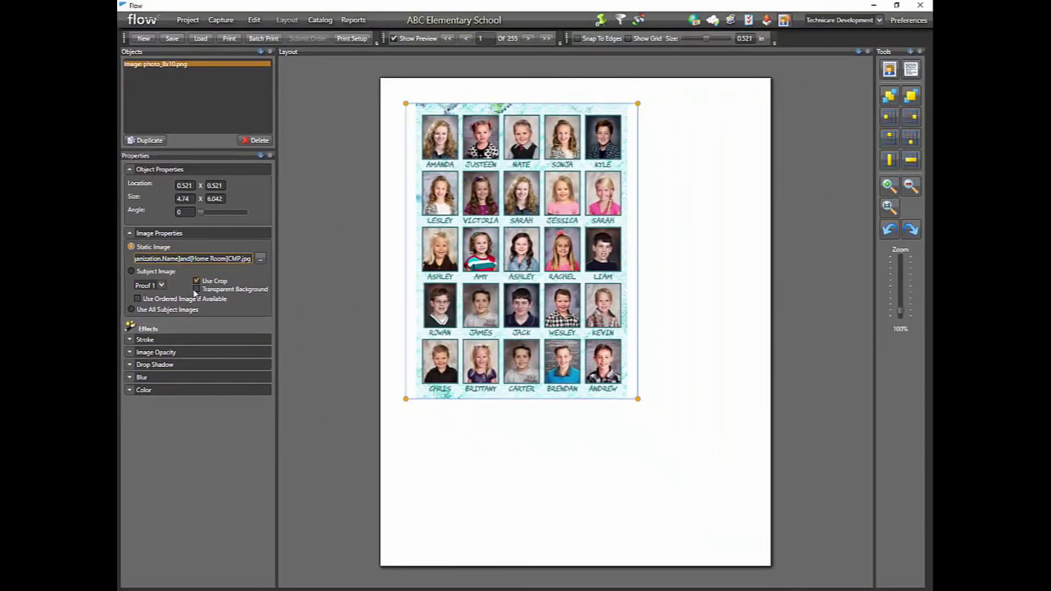
Step: Review the static image path with its organization and home room field codes
key(Left)
key(Left)
key(Left)
key(Left)
key(Left)
key(Left)
key(Left)
key(Left)
key(Left)
key(Left)
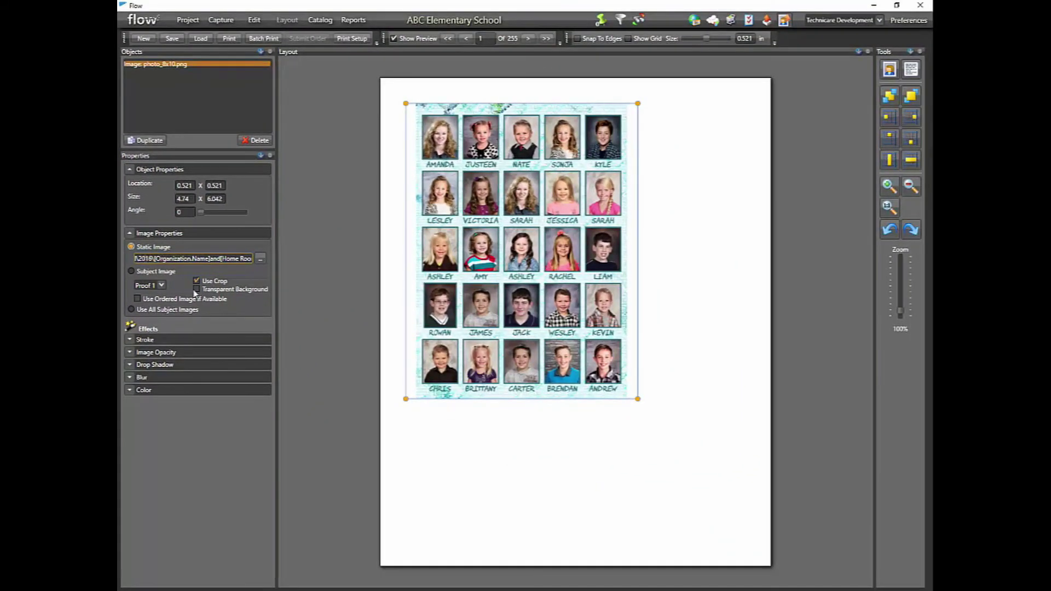
key(Left)
key(Left)
key(Left)
key(Left)
key(Left)
key(Left)
key(Left)
key(Left)
key(Left)
key(Left)
key(Left)
key(Right)
key(Right)
key(Right)
key(Right)
key(Right)
key(Right)
key(Right)
key(Right)
key(Right)
key(Right)
key(Right)
key(Right)
key(Right)
key(Right)
key(Right)
key(Right)
key(Right)
key(Right)
key(Right)
key(Right)
Step: Duplicate the composite image object and delete the original, keeping only the copy
click(154, 142)
click(174, 72)
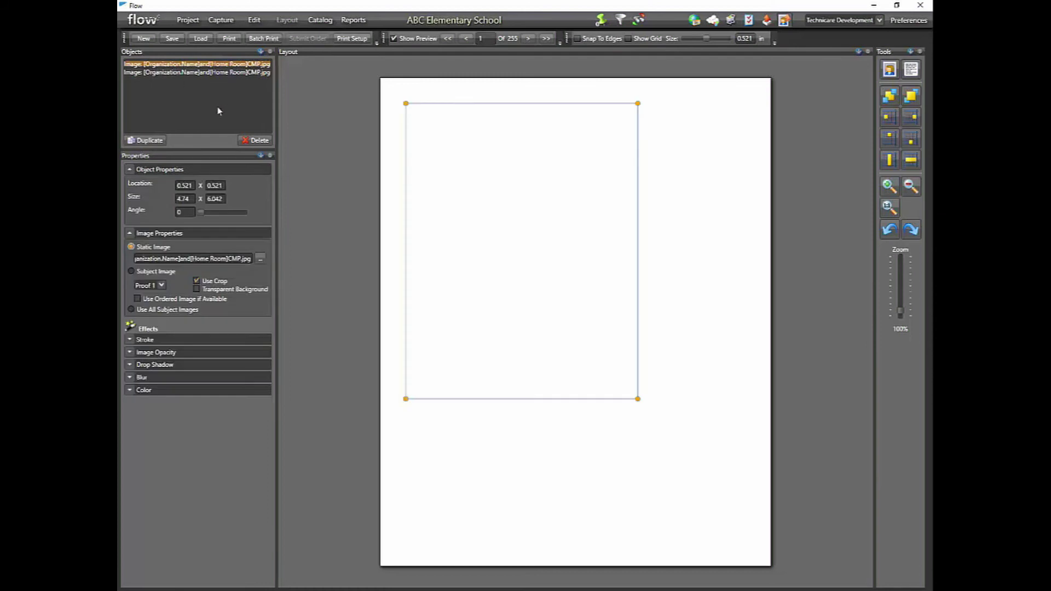
click(255, 140)
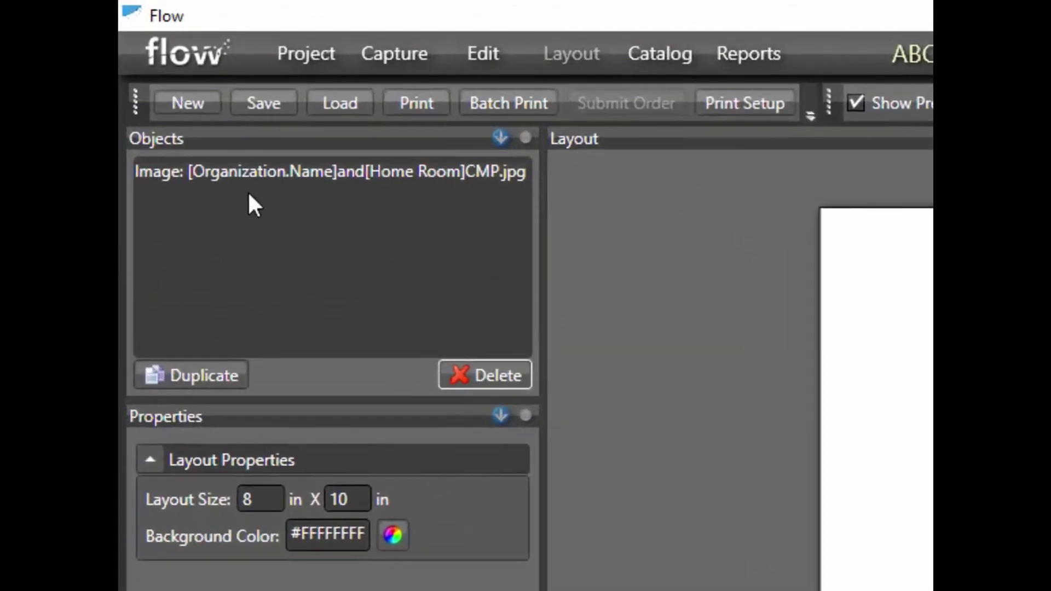
Step: Check the remaining composite image object with the layout preview toggled, and close the 2016 folder window
click(249, 159)
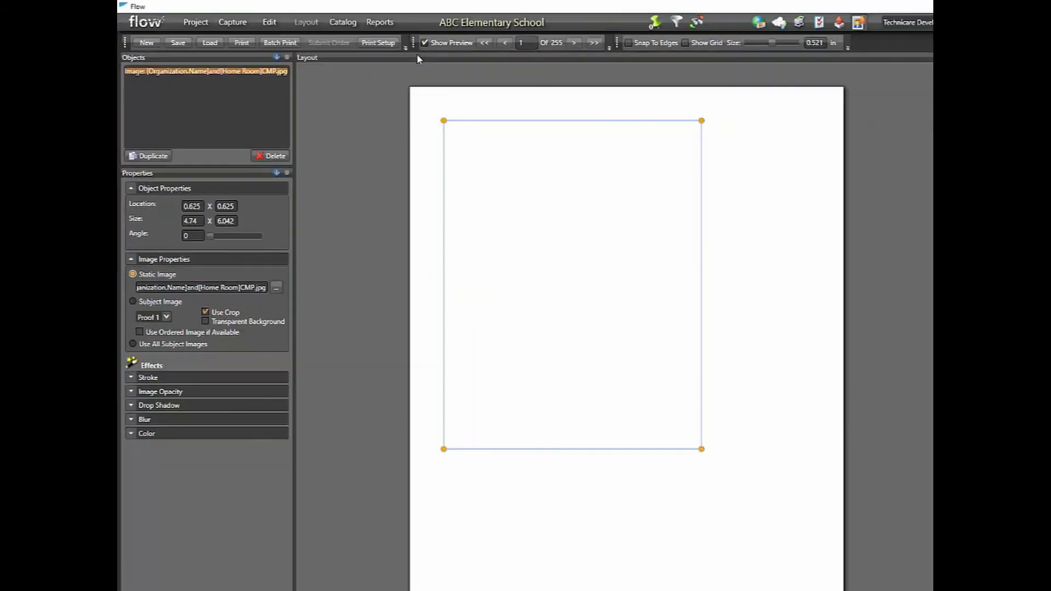
click(607, 144)
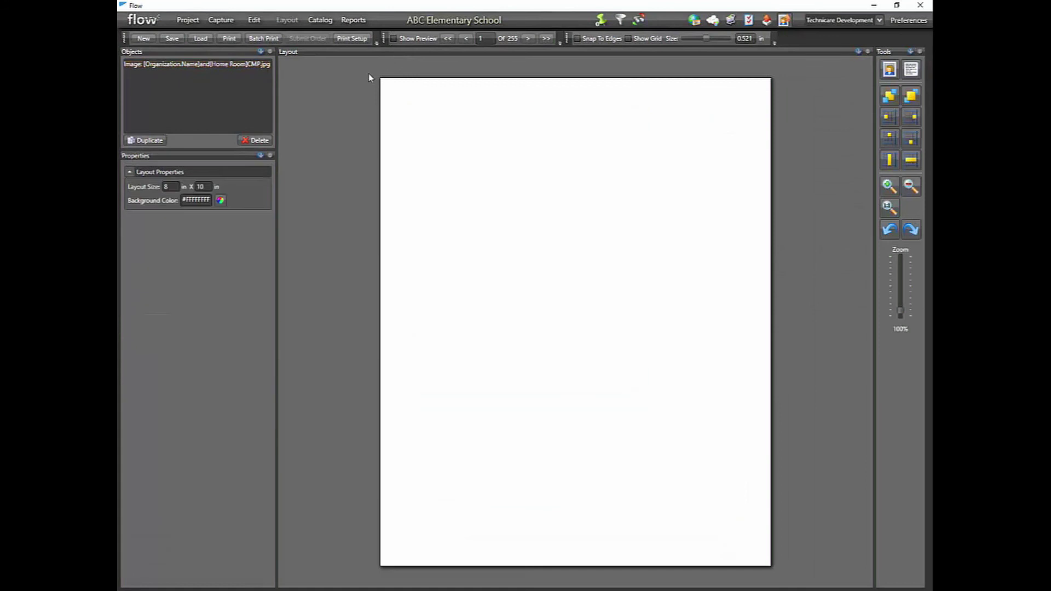
click(393, 38)
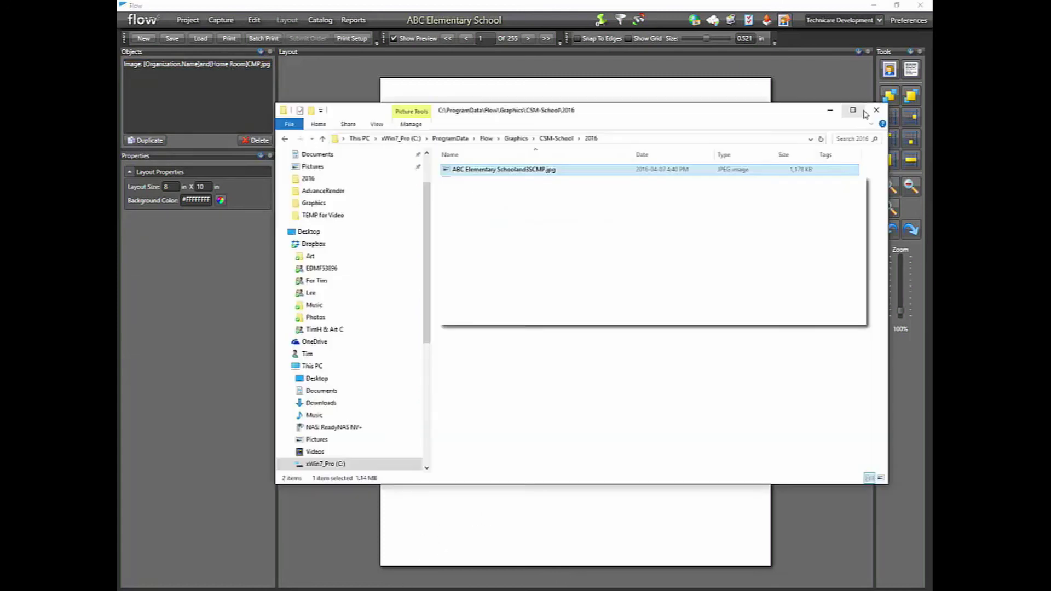
click(875, 110)
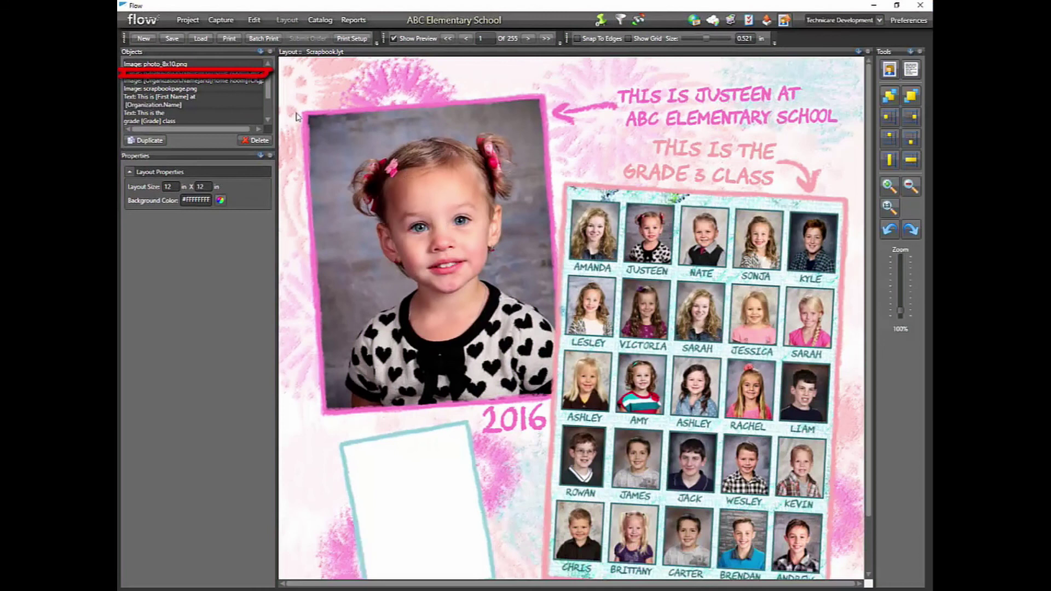
Step: Load the Teacher.lyt layout and filter the subjects to SubjectType Staff, limited to all subjects With Images
click(201, 39)
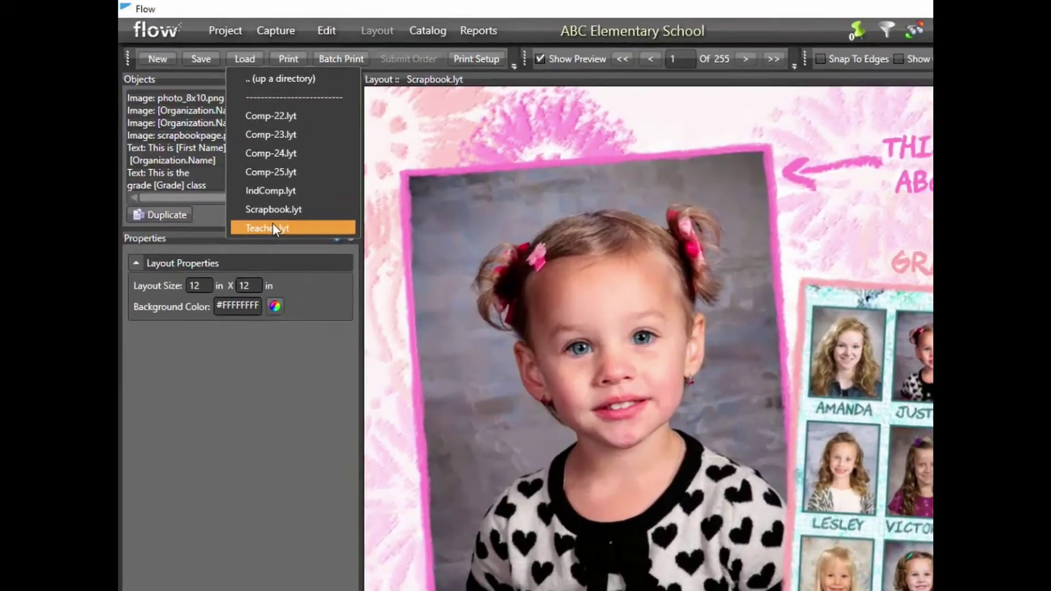
click(215, 149)
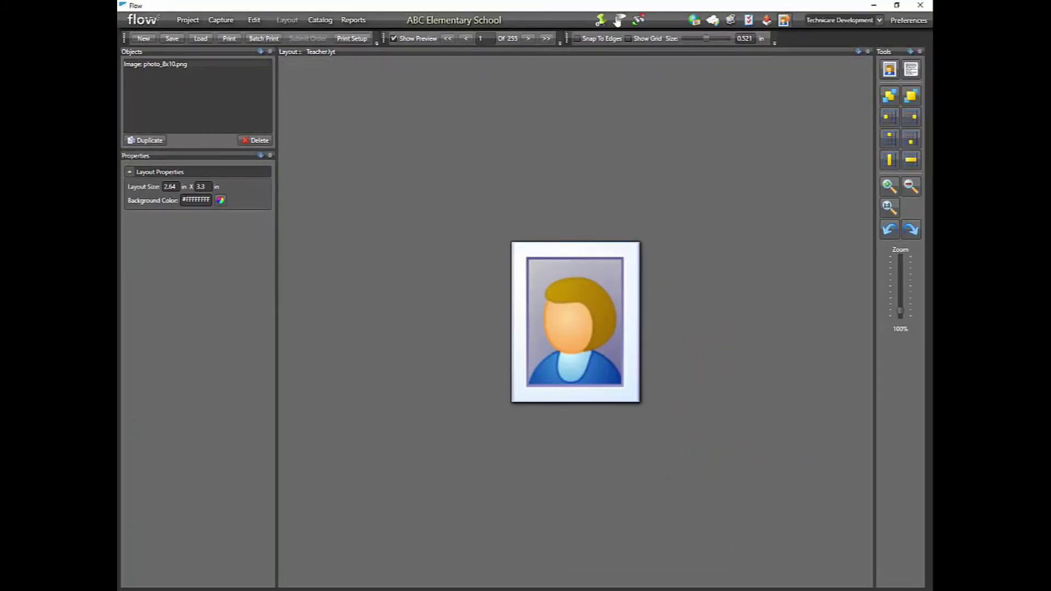
click(619, 20)
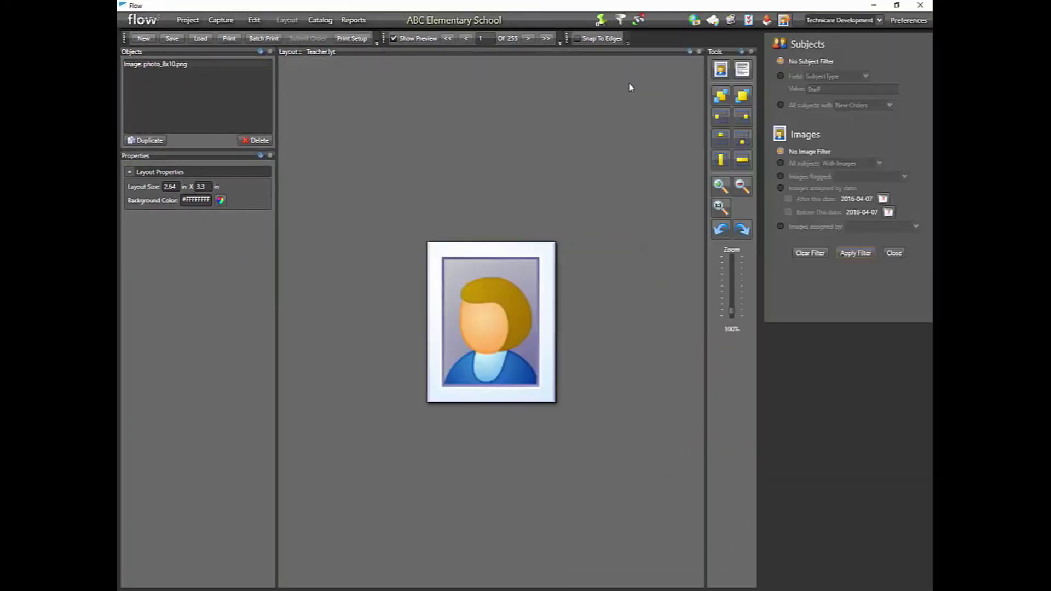
click(777, 75)
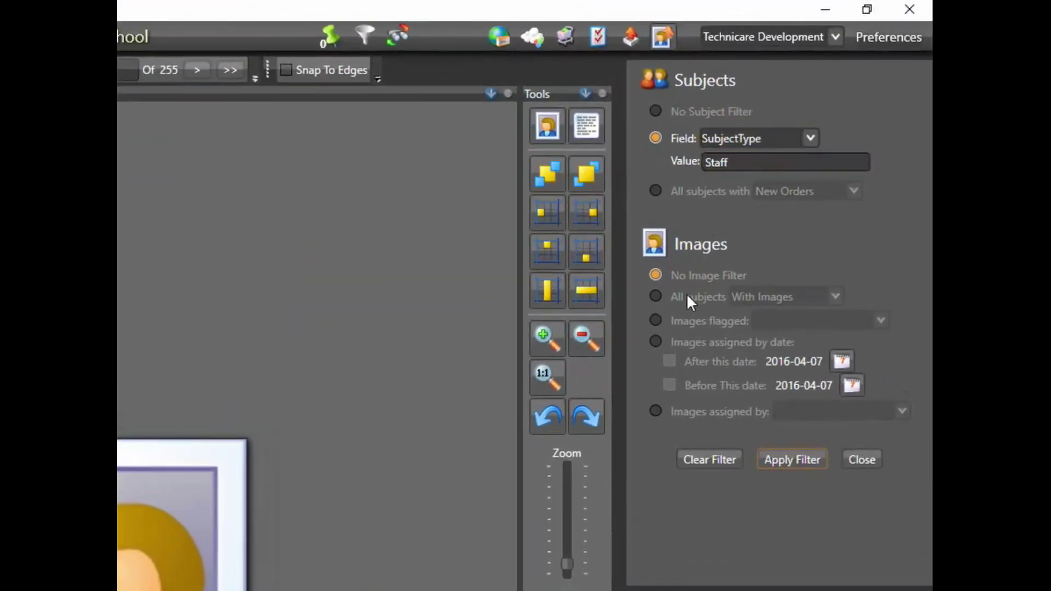
click(656, 296)
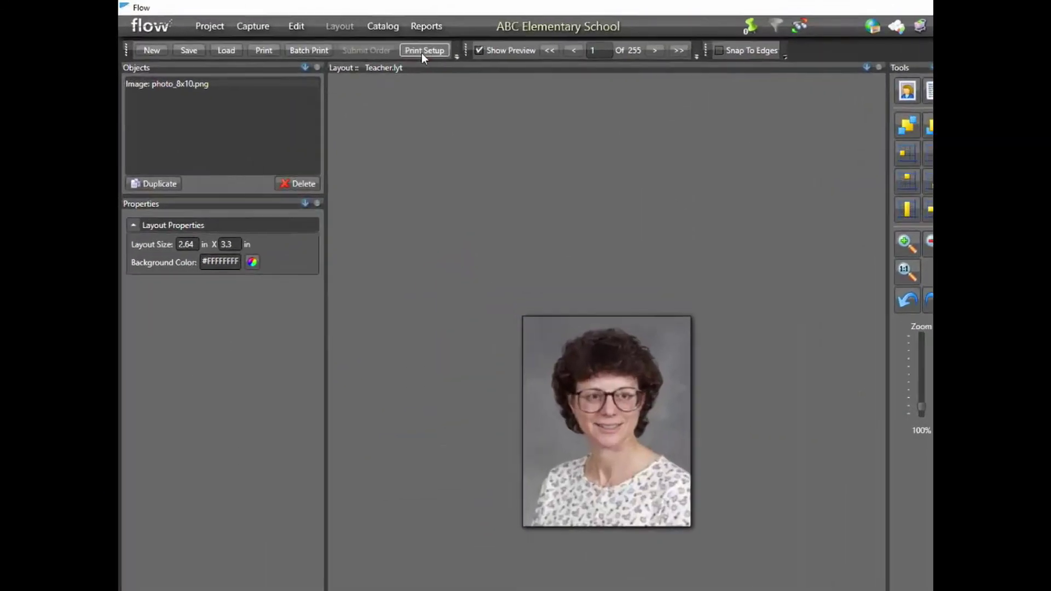
Step: Batch print the staff portraits as 300 DPI JPGs to C:\ProgramData\Flow\Graphics\CSM-School, using the subject image file name in the layout file name
click(352, 39)
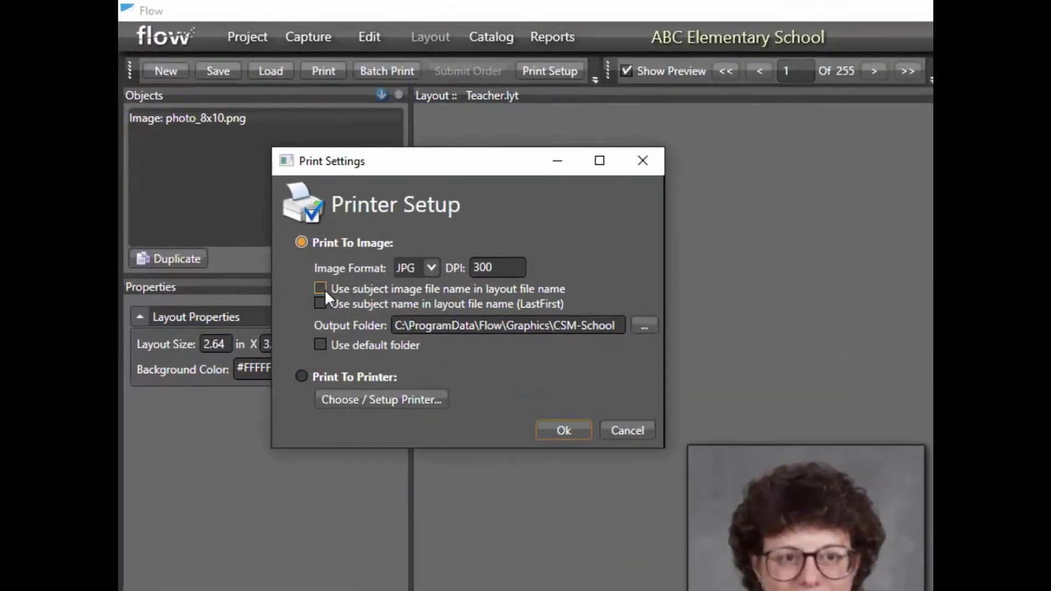
click(320, 287)
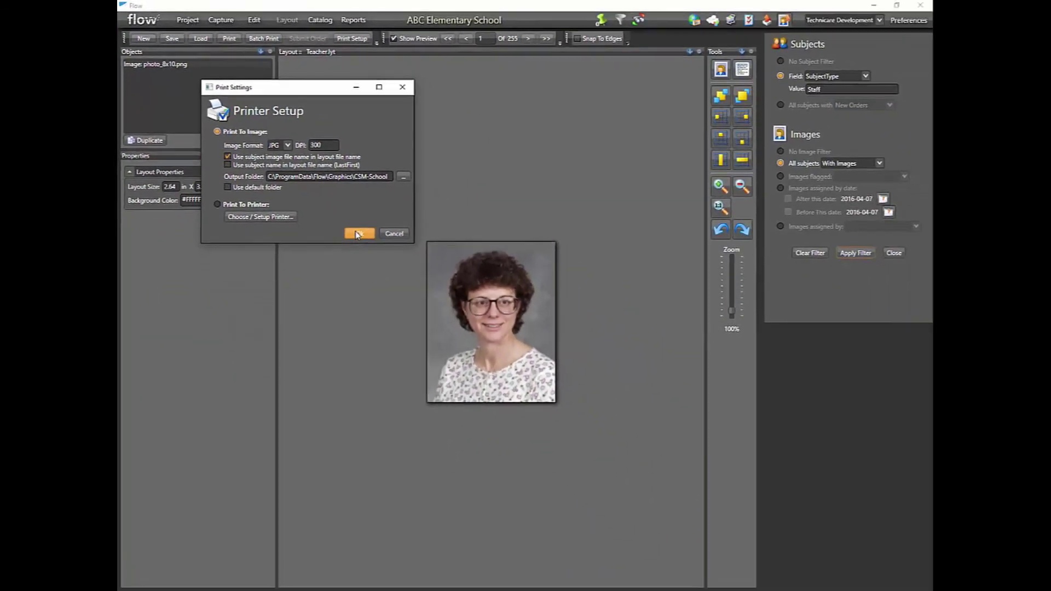
click(564, 430)
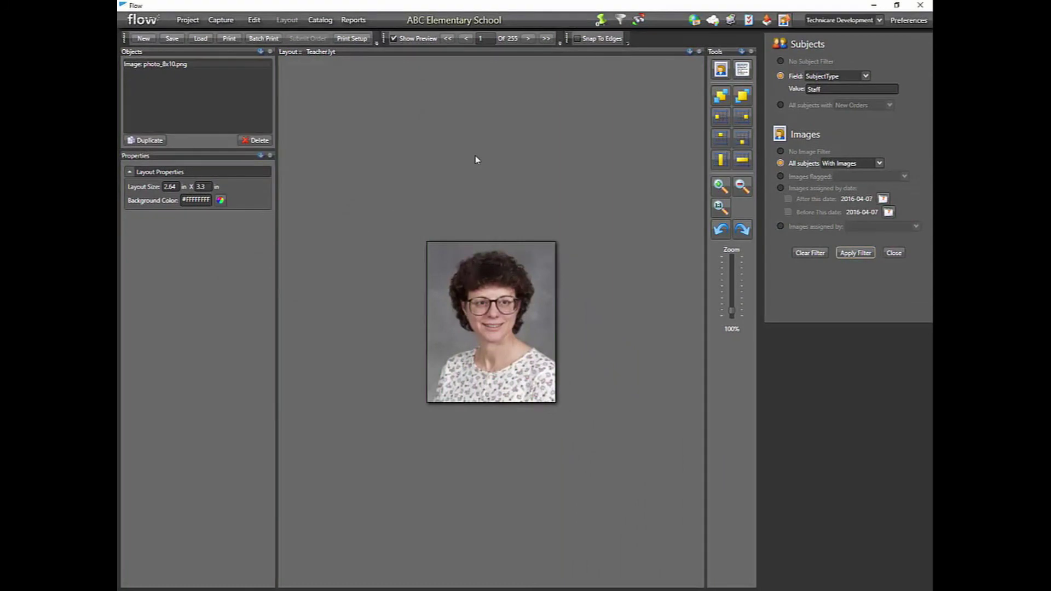
click(263, 39)
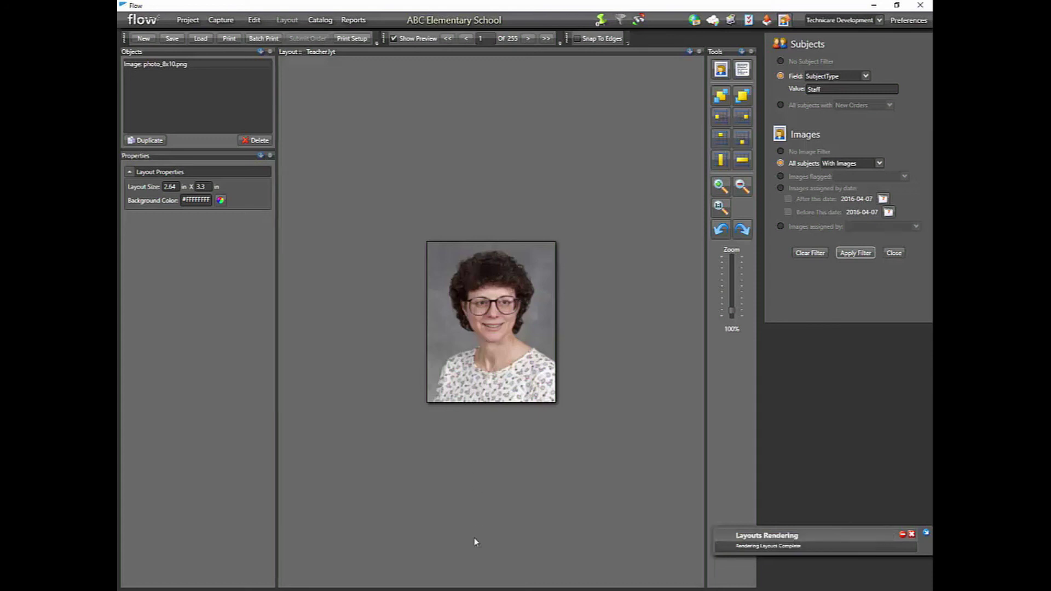
Step: Open the folder C:\ProgramData\Flow\Graphics\CSM-School in File Explorer
click(397, 584)
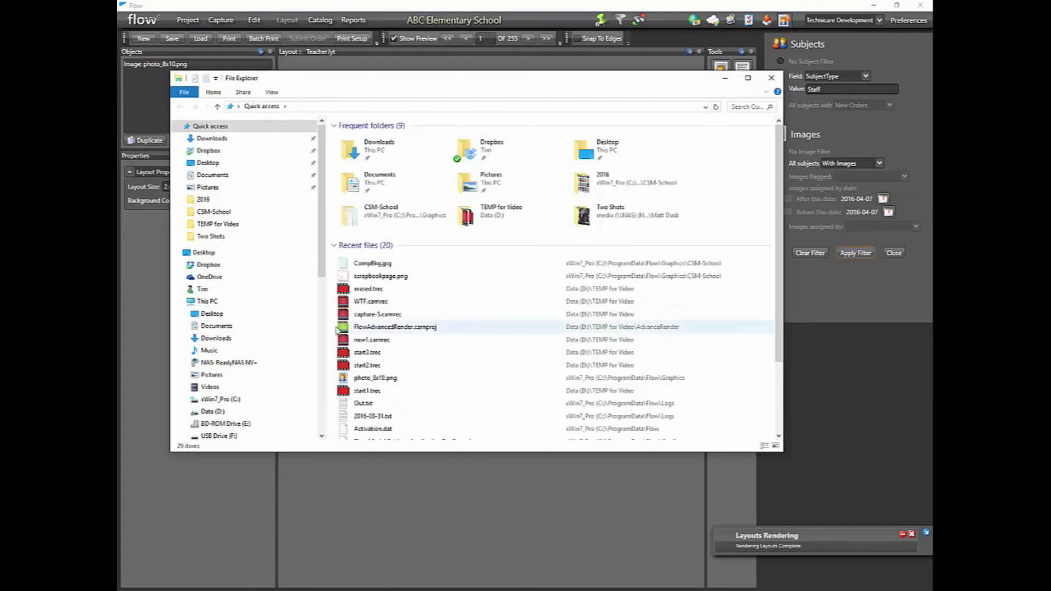
click(195, 400)
click(340, 235)
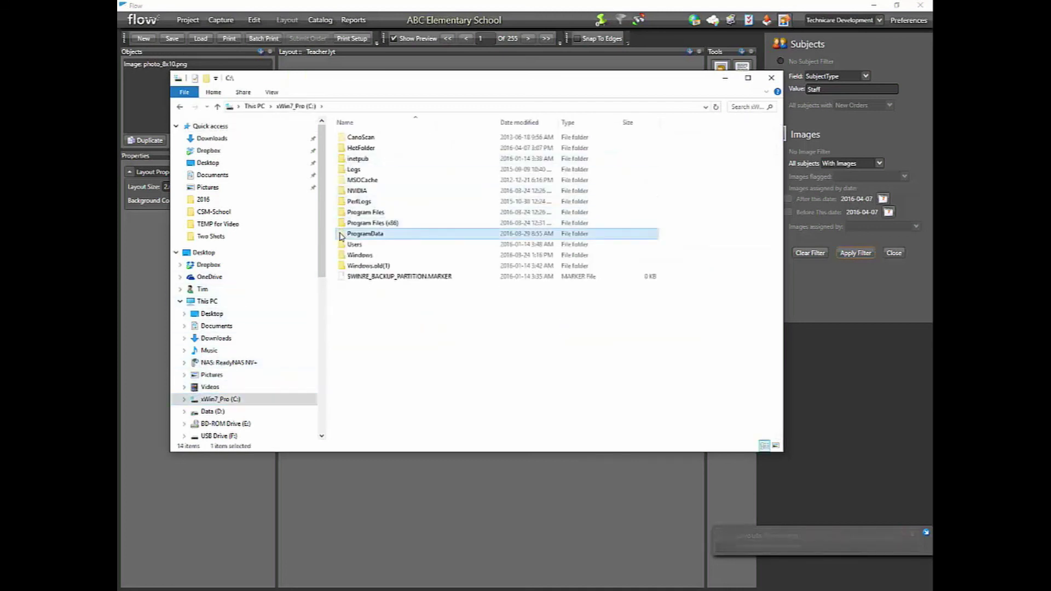
double_click(340, 236)
double_click(353, 222)
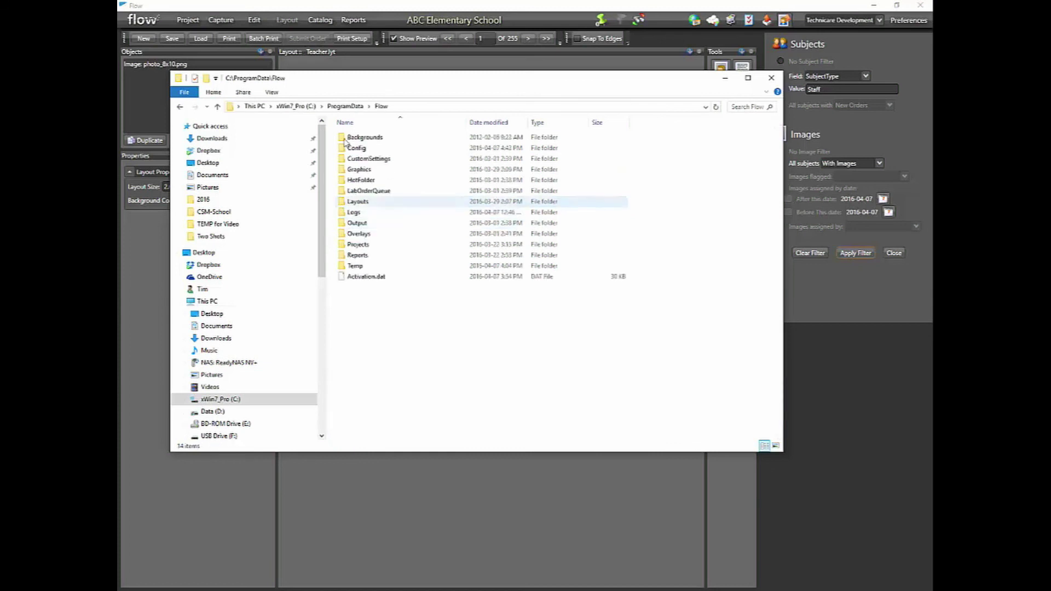
double_click(345, 169)
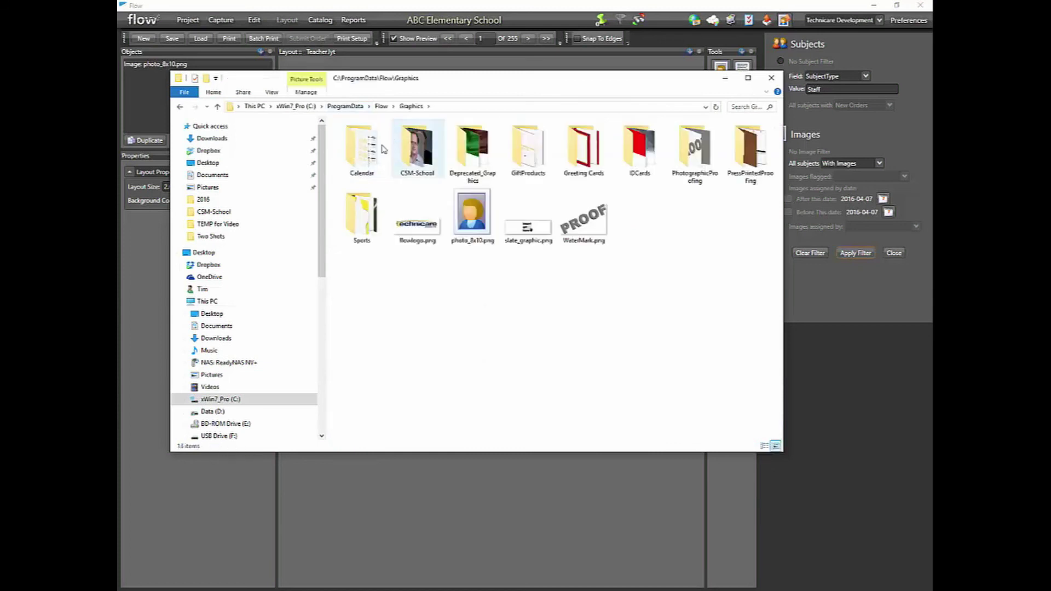
double_click(401, 146)
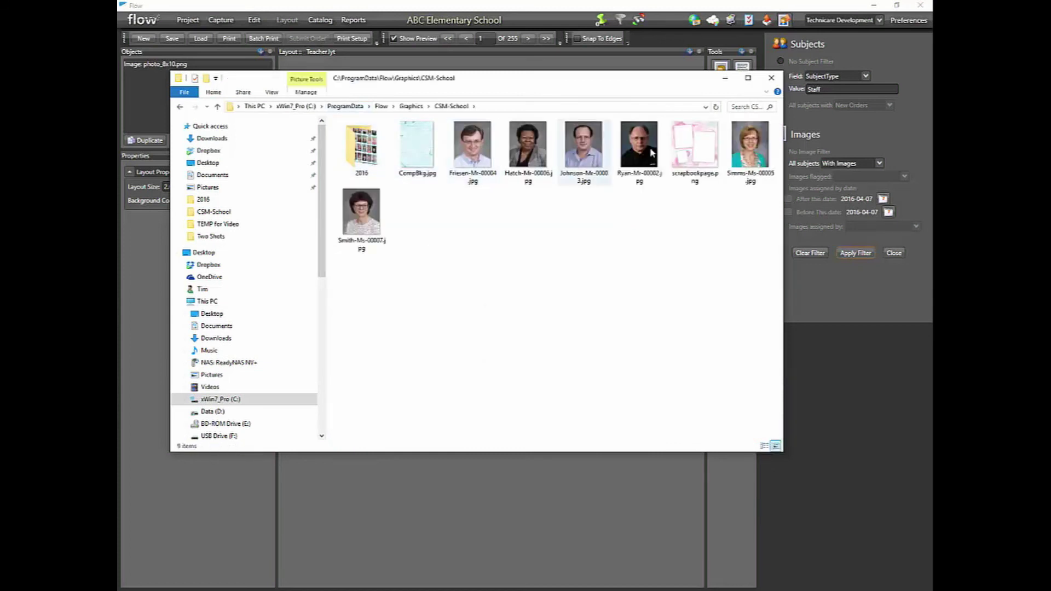
Step: Move the 3S home room teacher's portrait JPG, whose name ends in 00005, into the 2016 folder and open that folder
click(749, 163)
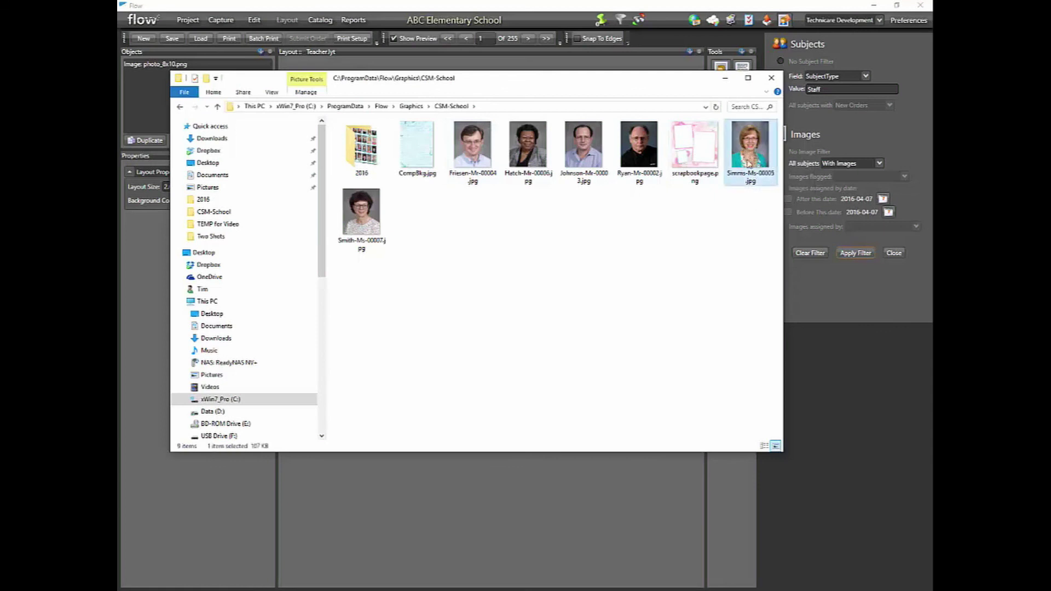
drag(749, 162, 366, 159)
double_click(365, 158)
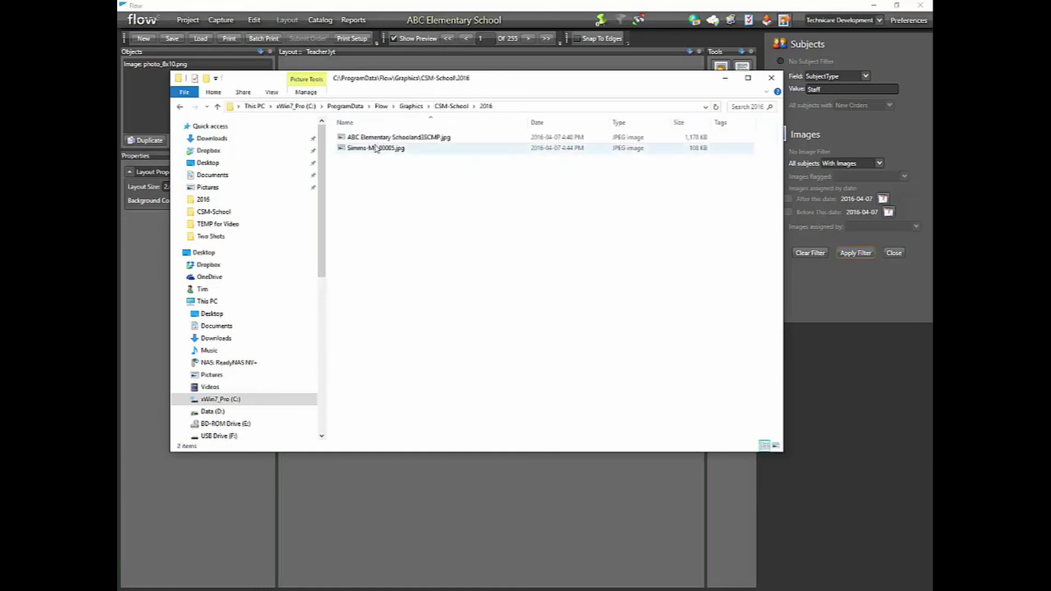
Step: Rename the teacher's portrait in the 2016 folder to ABC Elementary Schooland3STCR.jpg and close the folder window
right_click(376, 148)
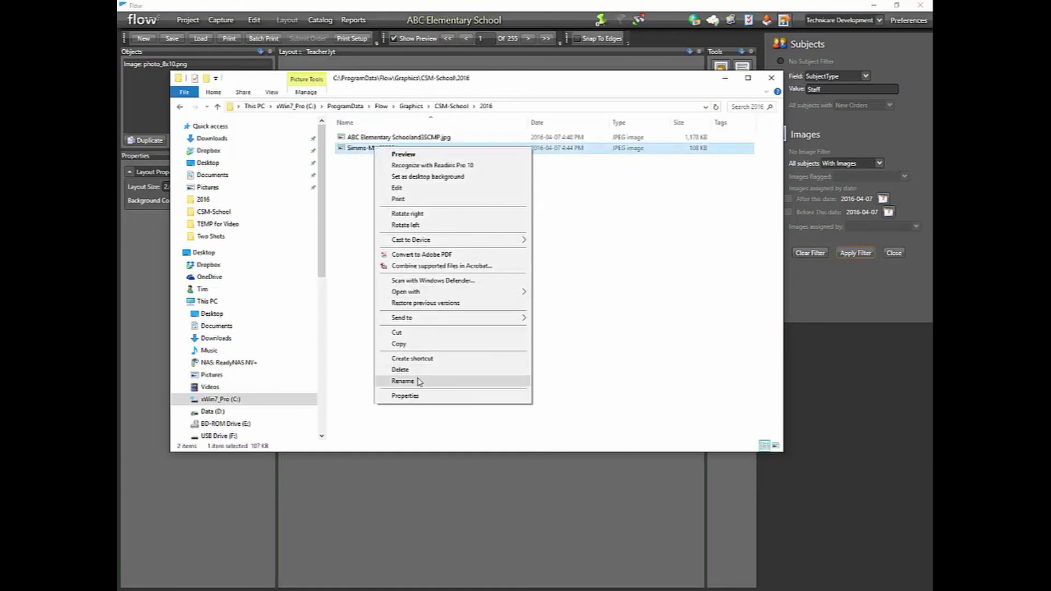
click(419, 382)
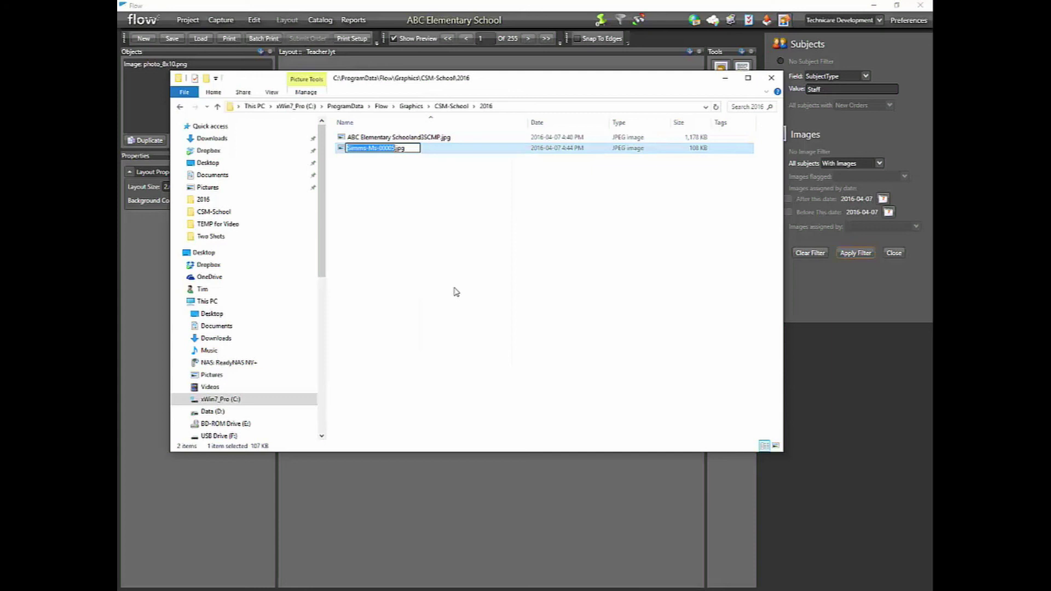
text(ABC Elementary Schooland3SCMP)
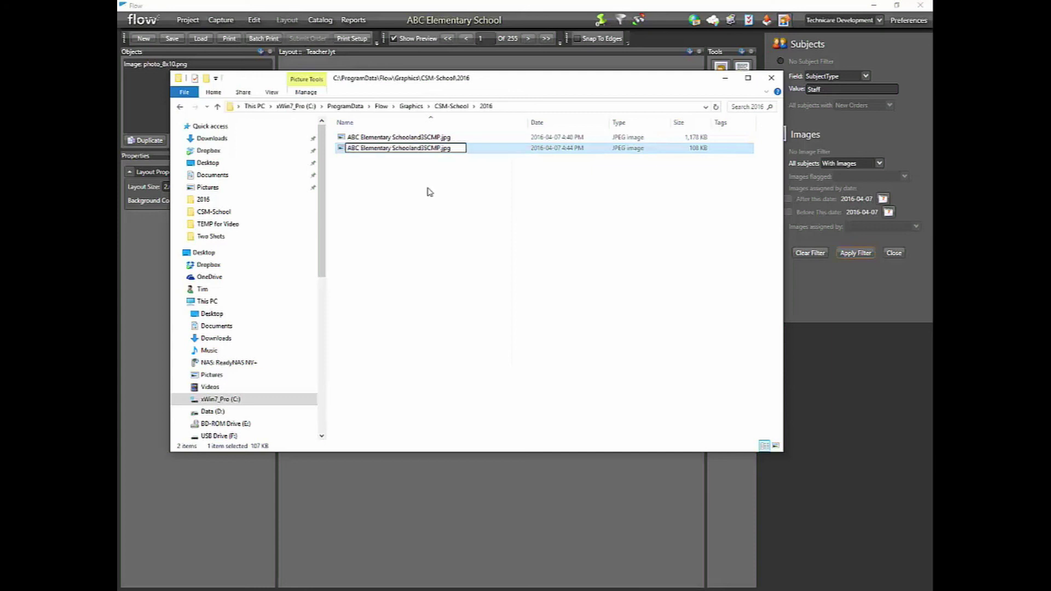
key(BackSpace)
key(BackSpace)
key(BackSpace)
text(TCR)
key(Return)
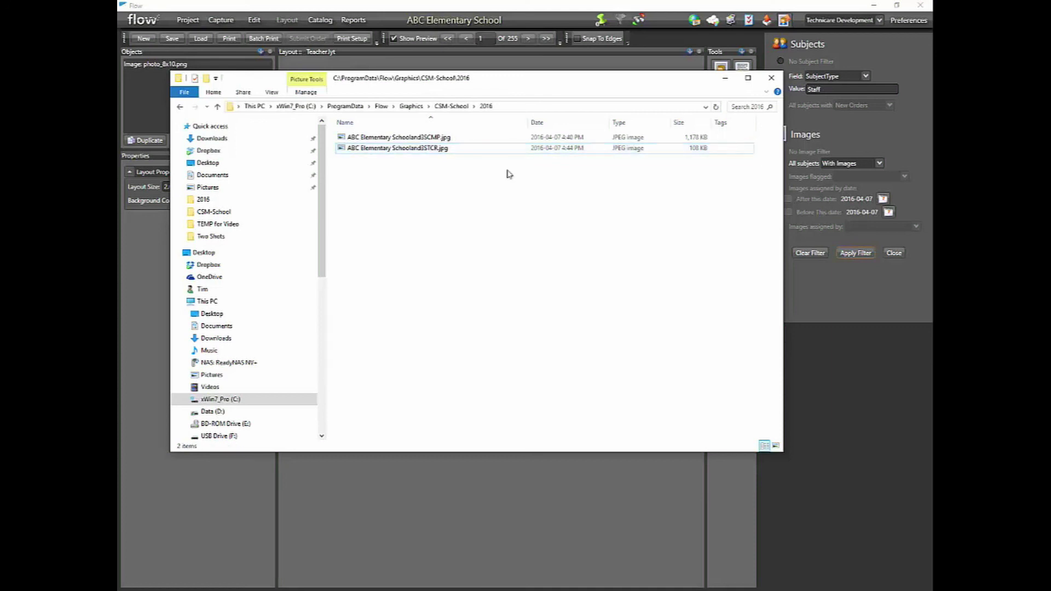
click(771, 78)
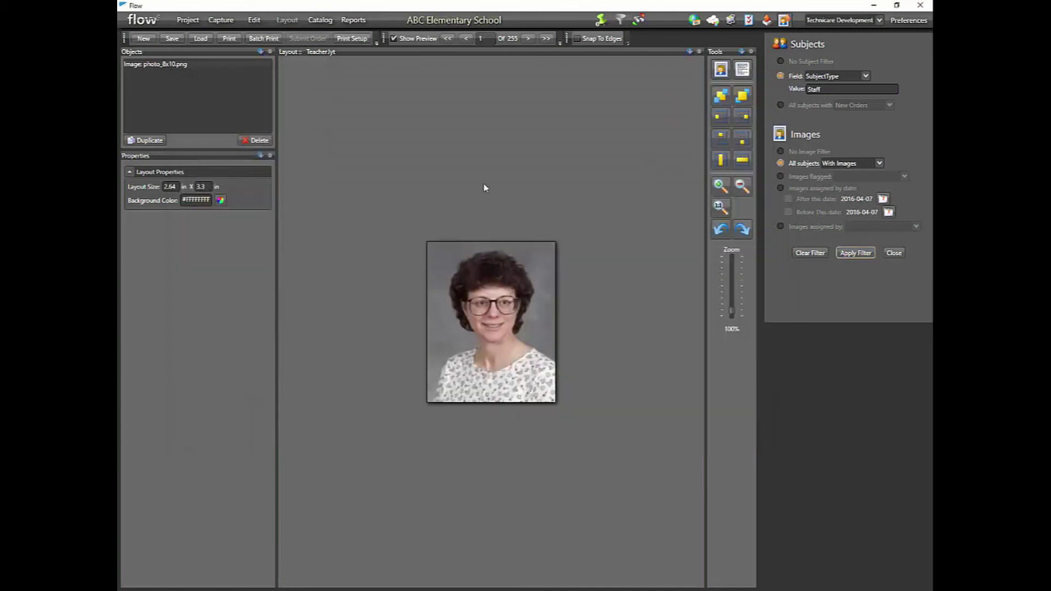
Step: Clear the staff filter in Capture, close the filter settings and go to the first subject record
click(222, 21)
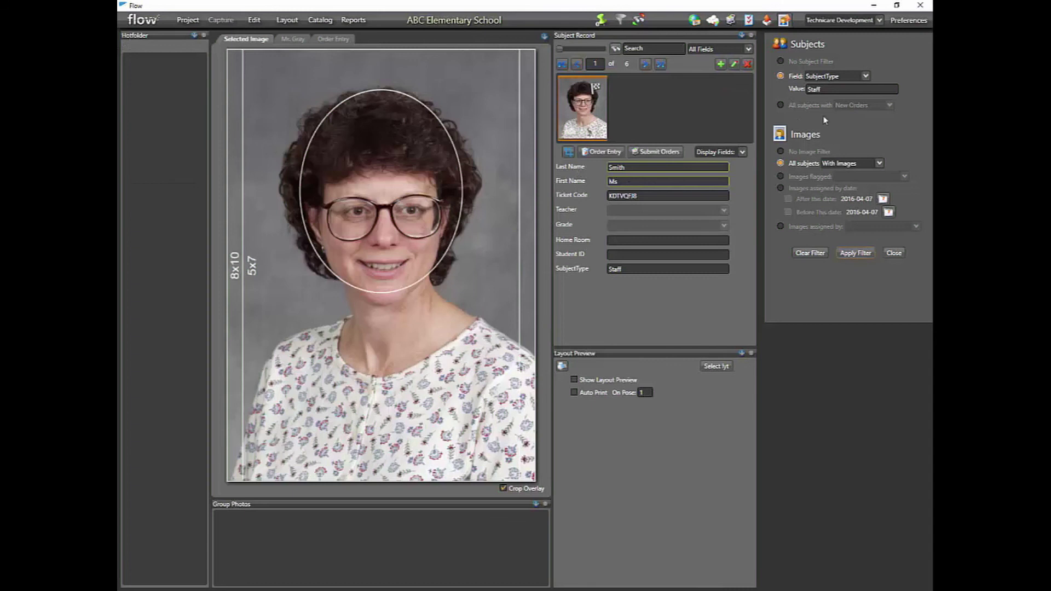
click(810, 252)
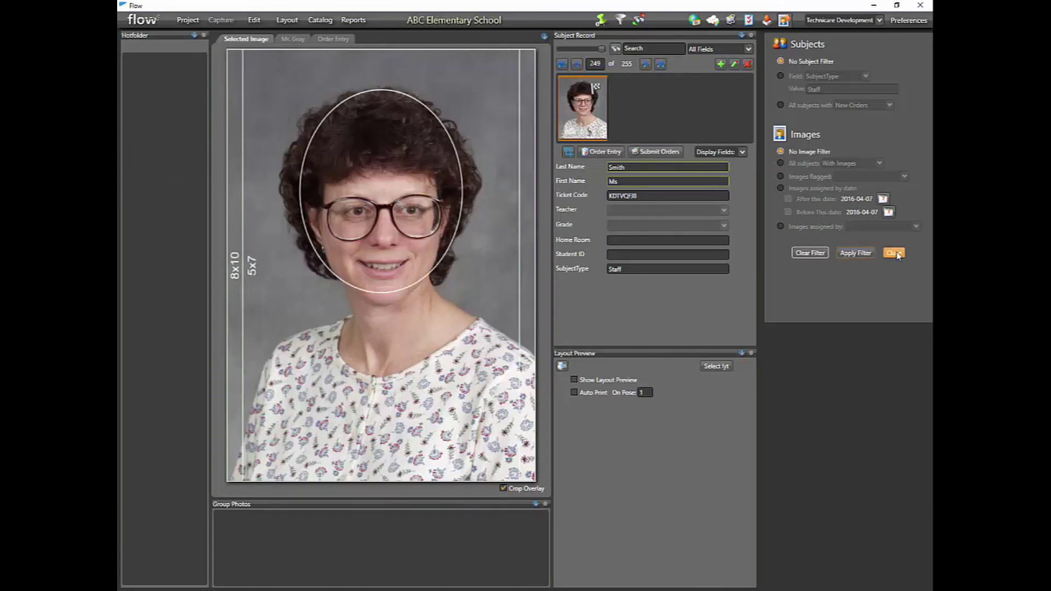
click(894, 252)
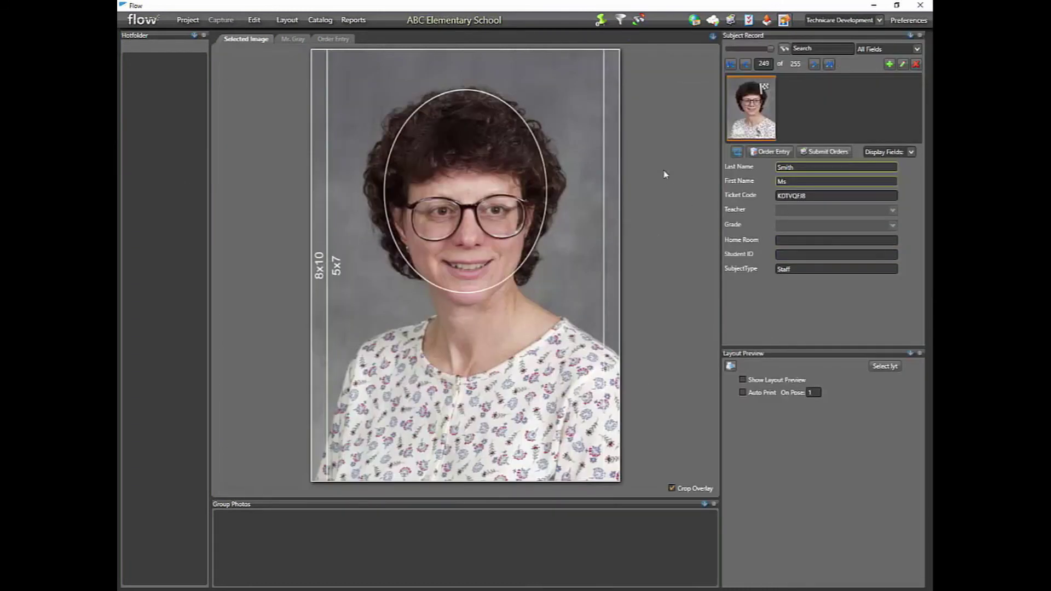
click(730, 64)
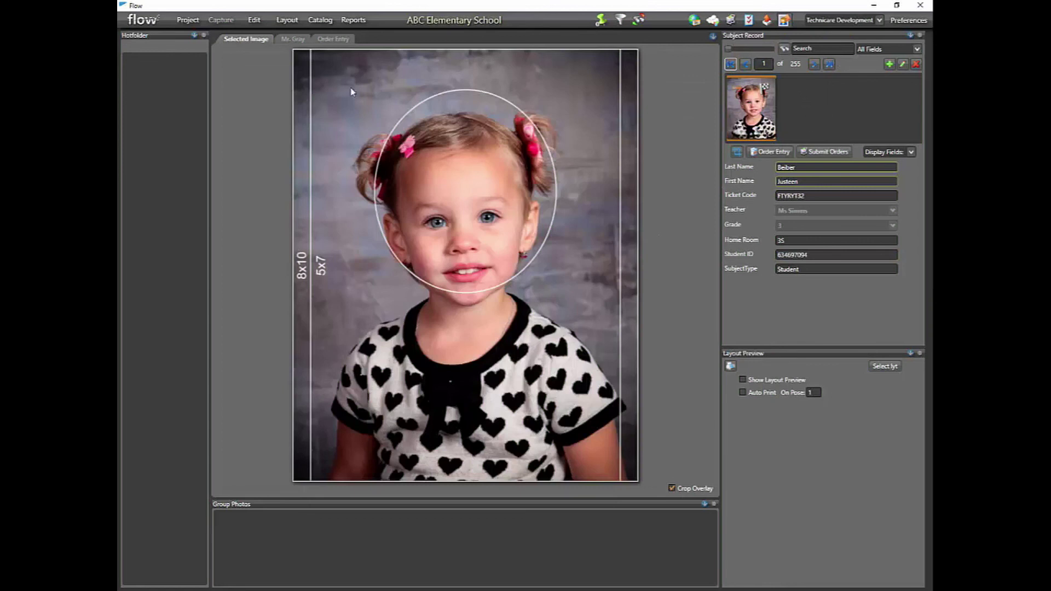
Step: Load the Scrapbook.lyt layout with the preview refreshed, and check the next two subjects' pages
click(287, 20)
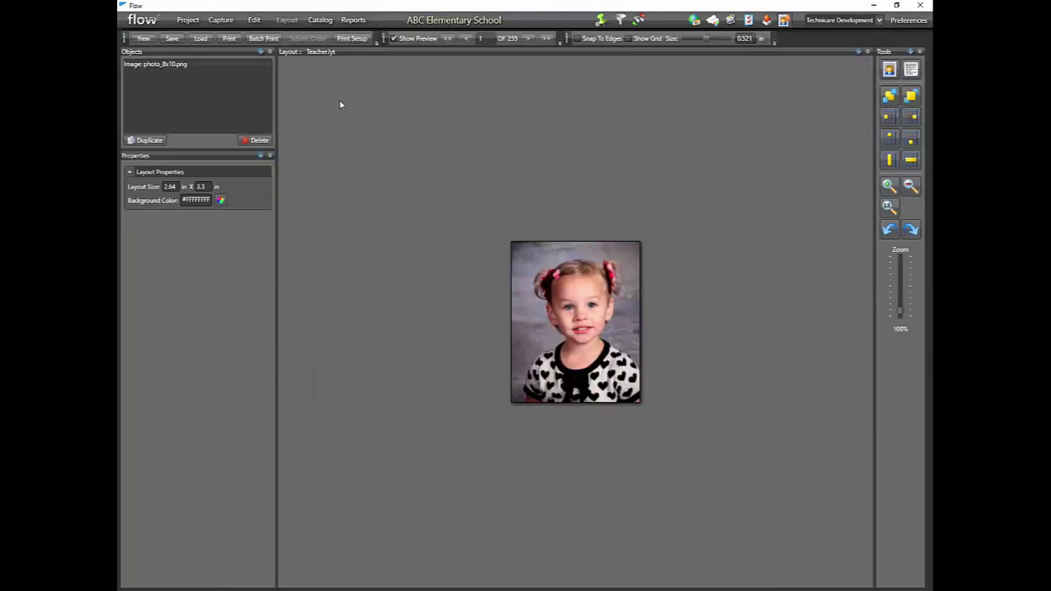
click(204, 39)
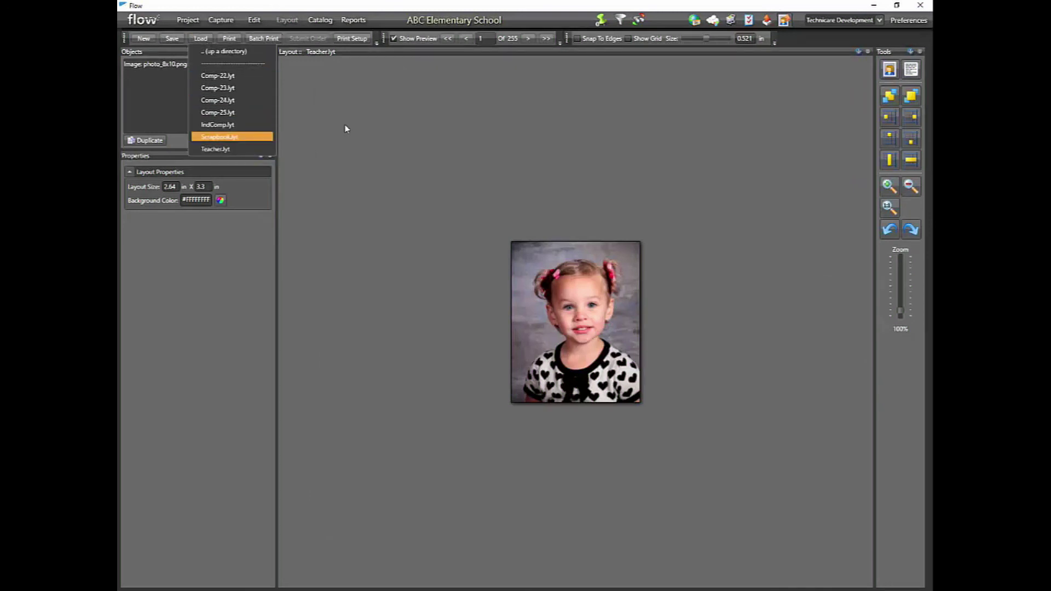
key(Return)
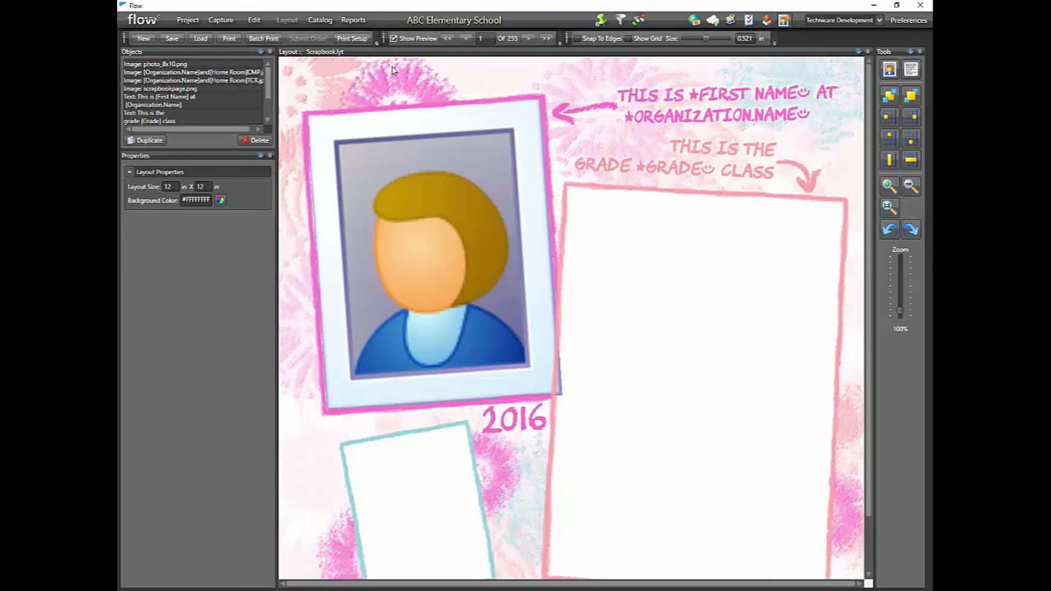
click(393, 38)
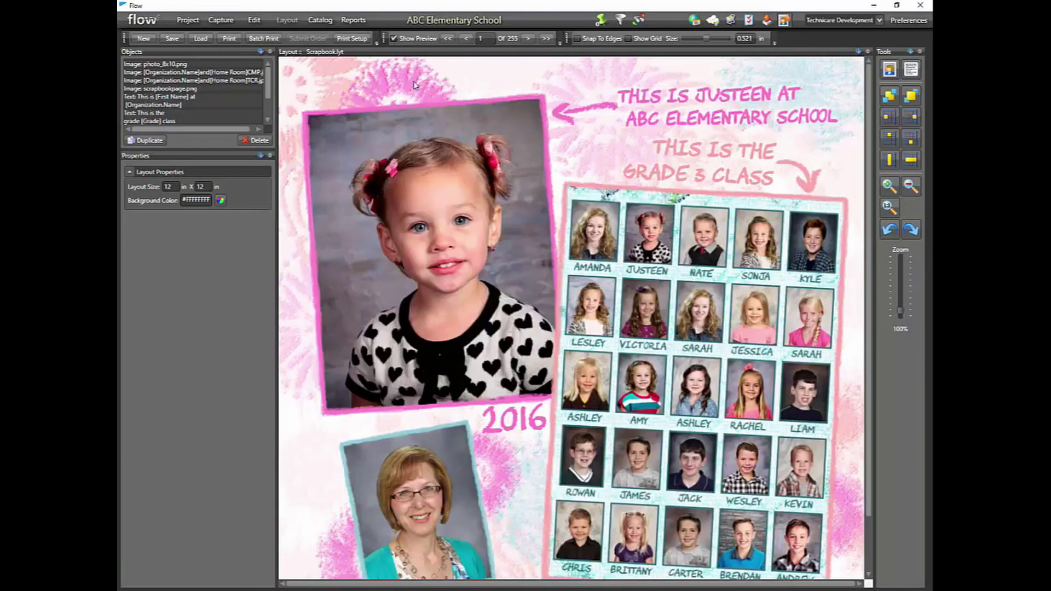
click(528, 39)
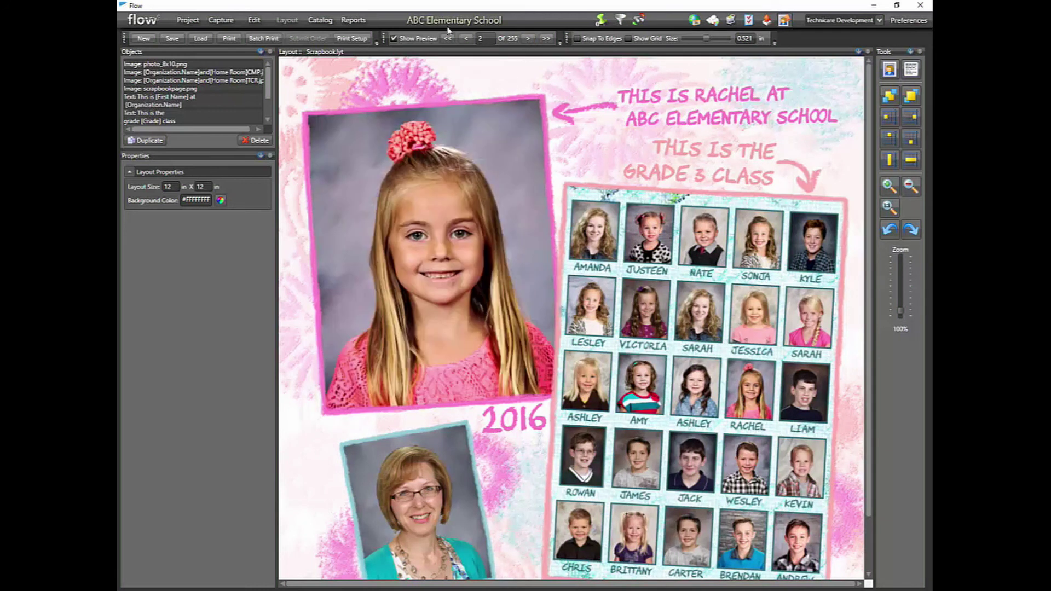
click(527, 38)
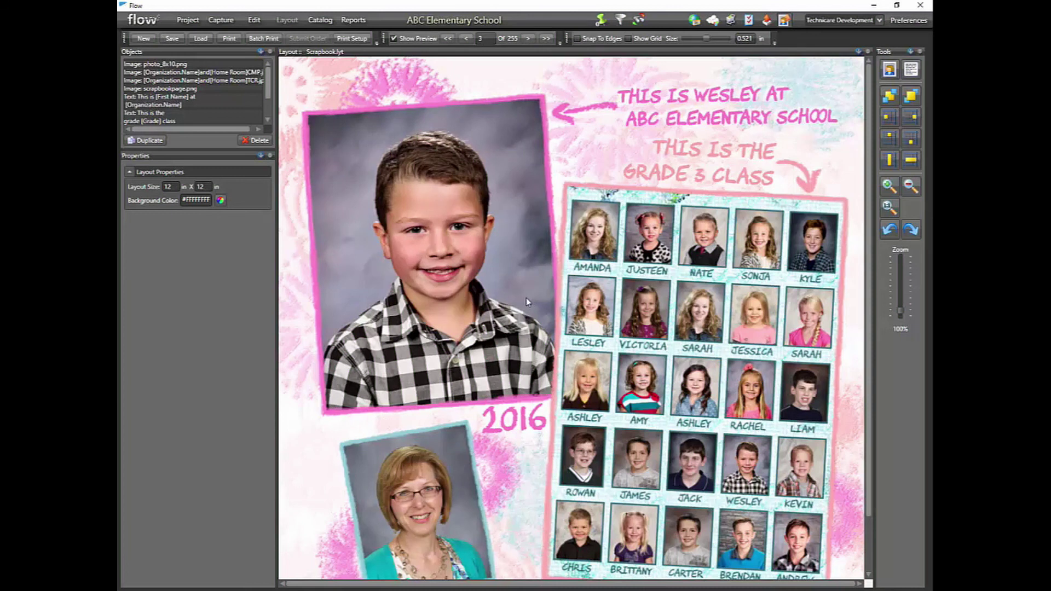
Step: Add a package named Scrapbook Page to the School Price Catalog with key map SP and a price of $24.95
click(320, 19)
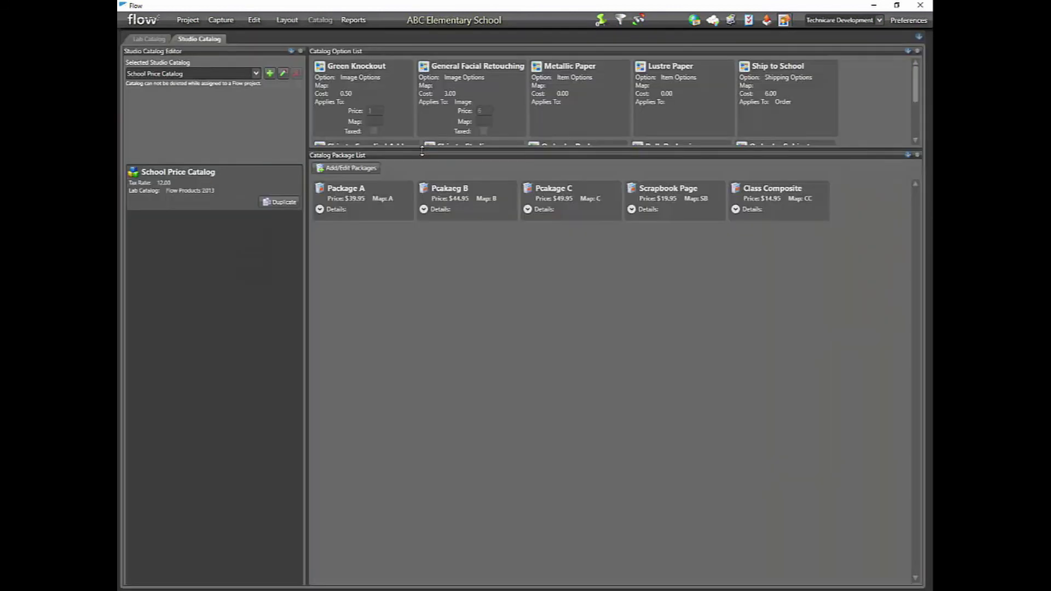
click(330, 167)
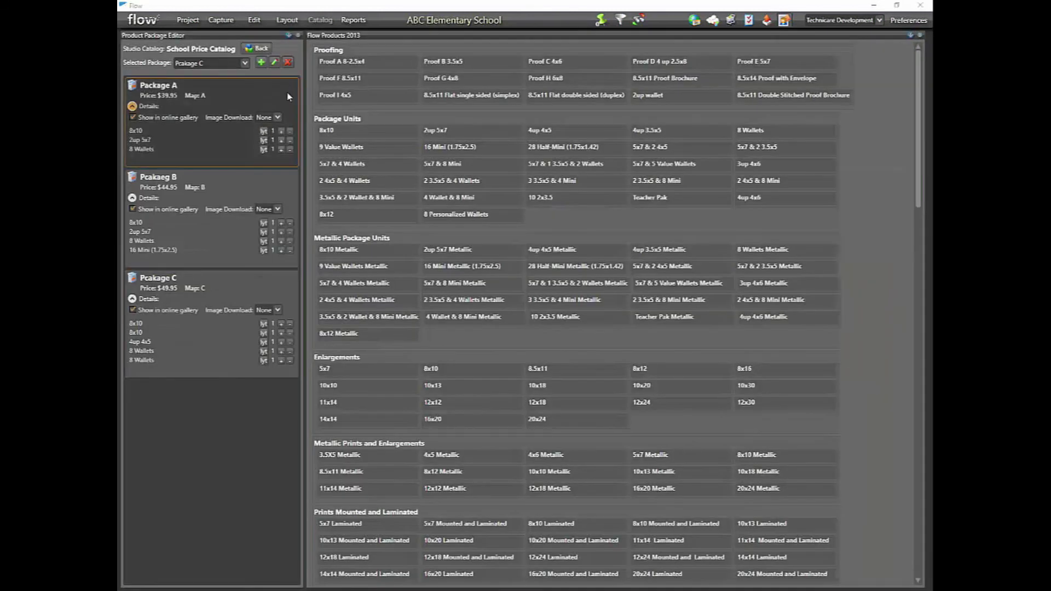
click(261, 62)
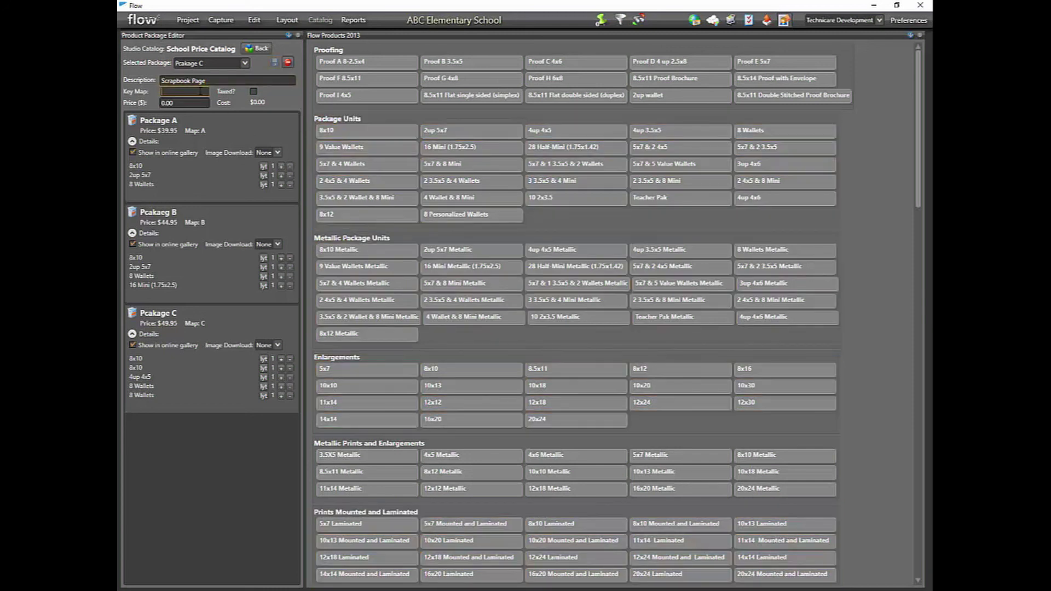
click(203, 91)
text(SP)
key(Tab)
text(2)
click(274, 63)
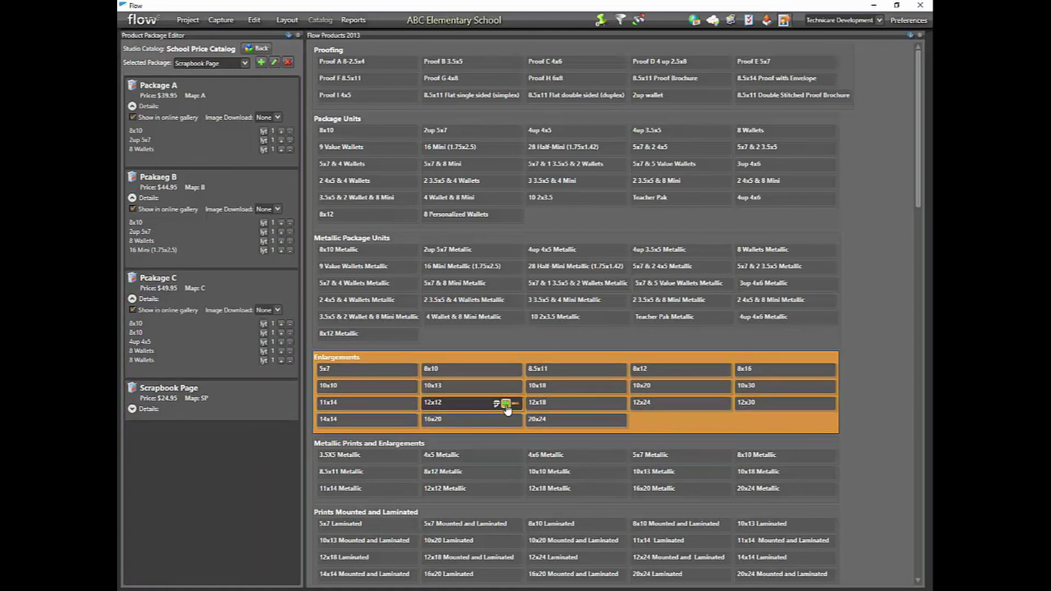
Step: Add a 12x12 enlargement to the Scrapbook Page package and assign it the CSM-School\Scrapbook.lyt layout
click(506, 404)
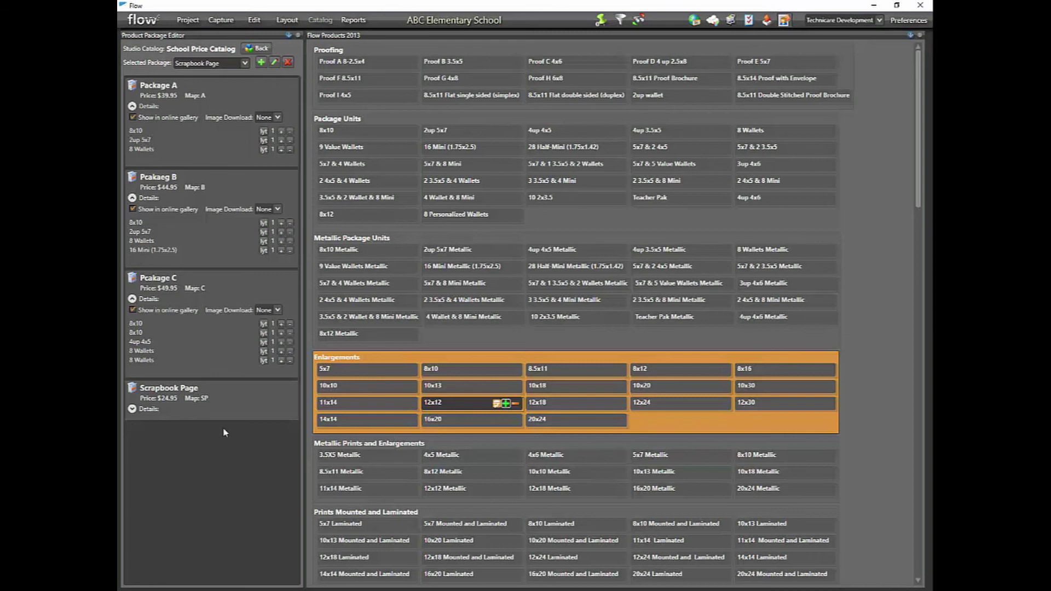
click(132, 409)
click(263, 444)
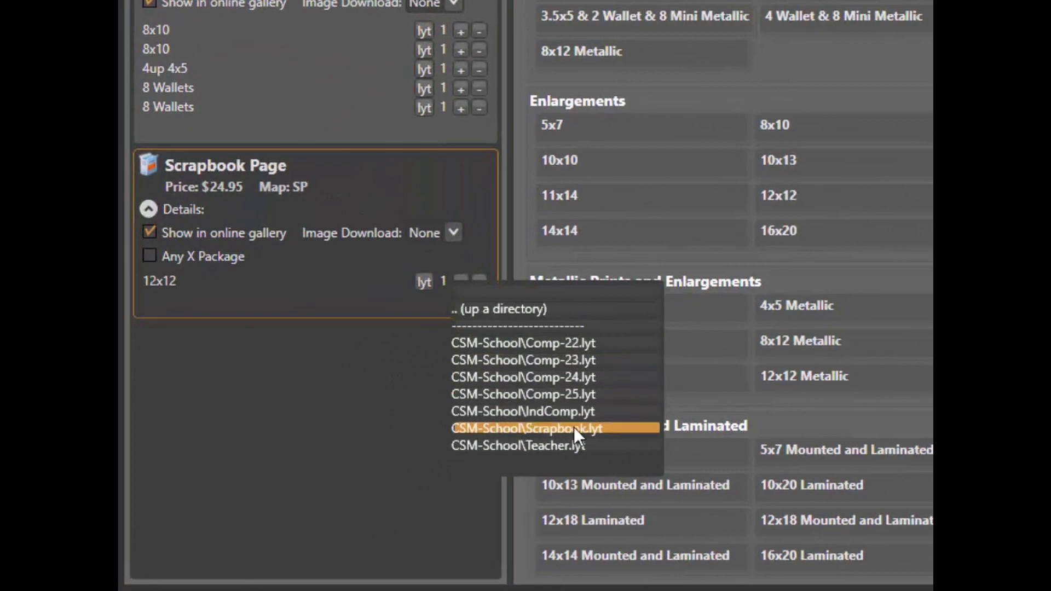
click(500, 428)
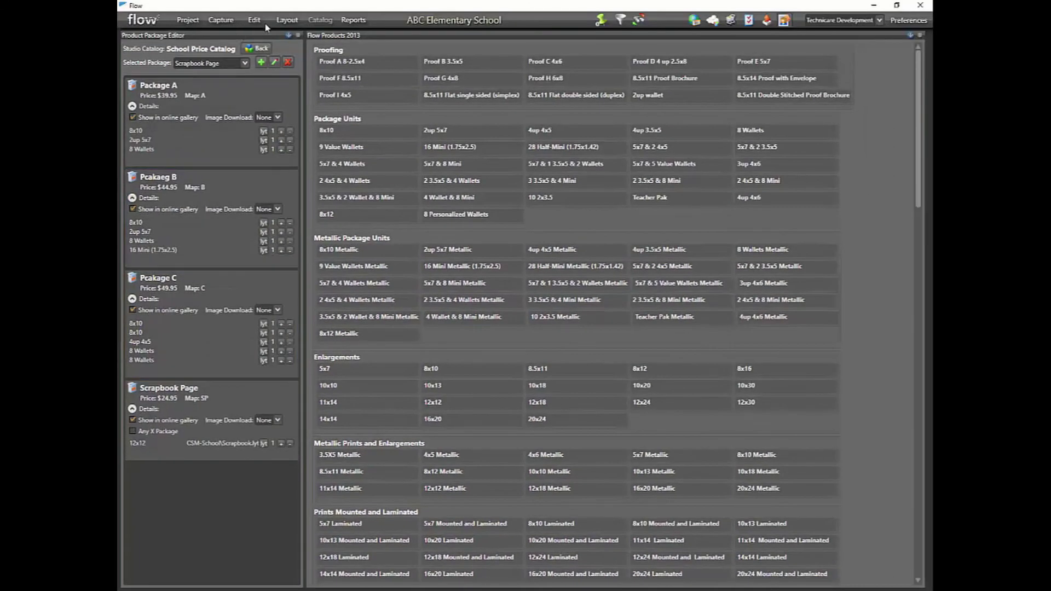
Step: Open order entry in Capture for the current student and locate the Scrapbook Page package
click(226, 22)
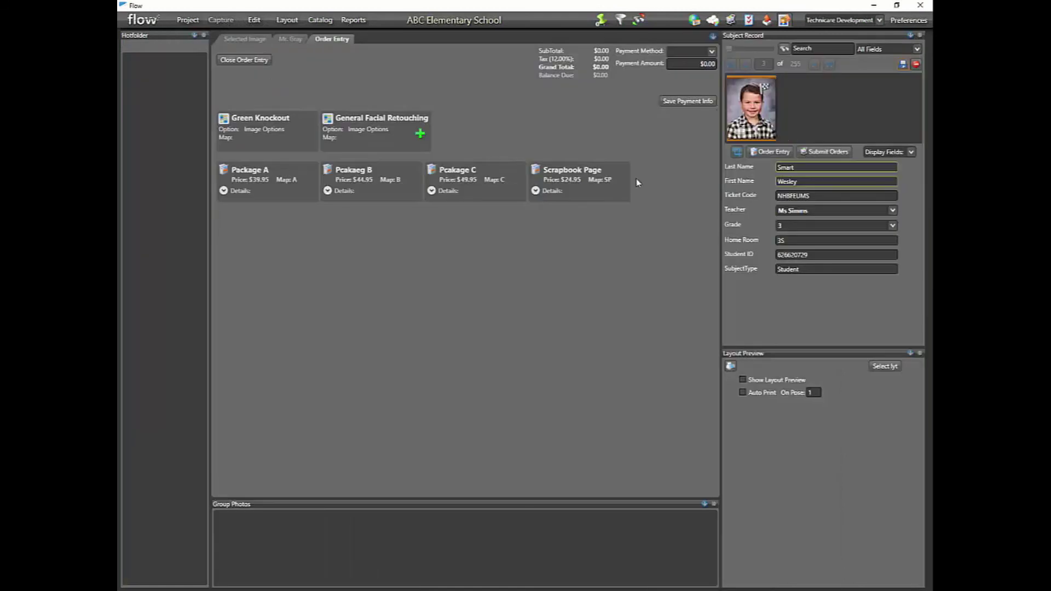
mouse_move(564, 185)
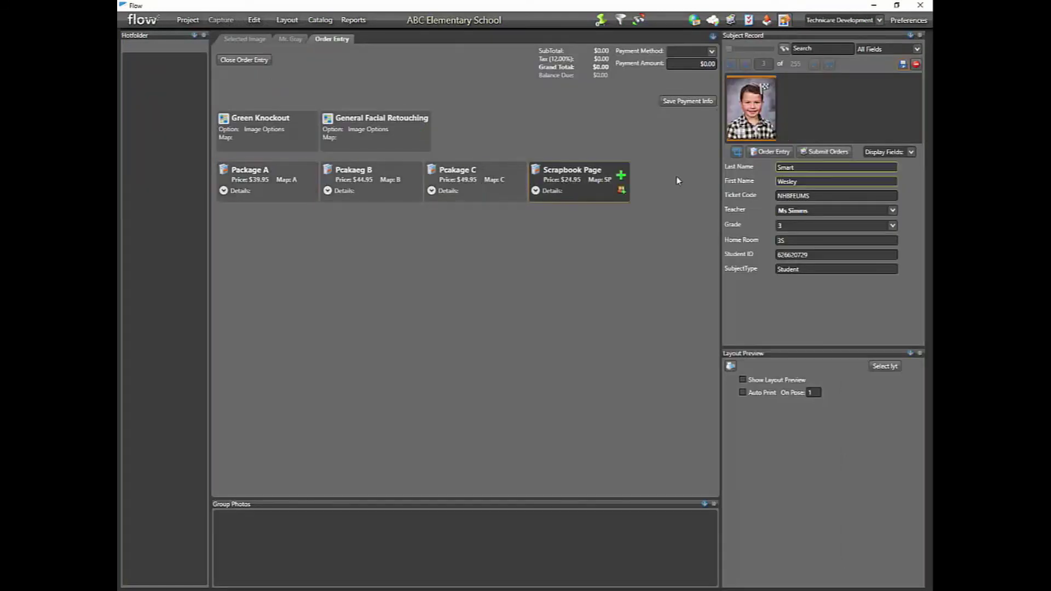